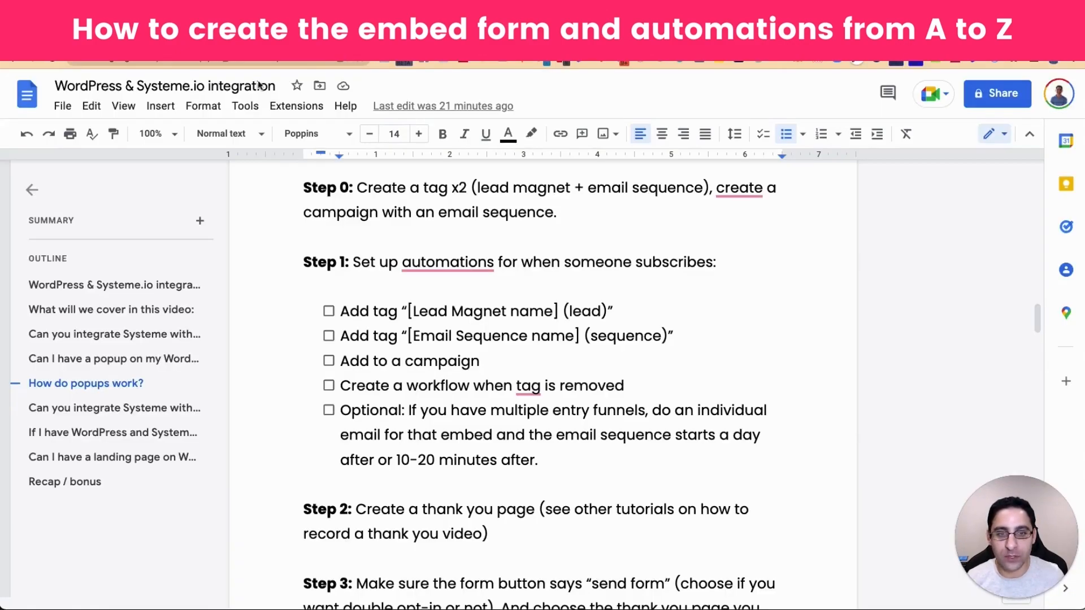
Step: Highlight the "[Lead Magnet name] (lead)" and "[Email Sequence name] (sequence)" tag naming patterns in the Step 1 checklist
{"action": "left_click_drag", "start_coordinate": [409, 311], "coordinate": [559, 315]}
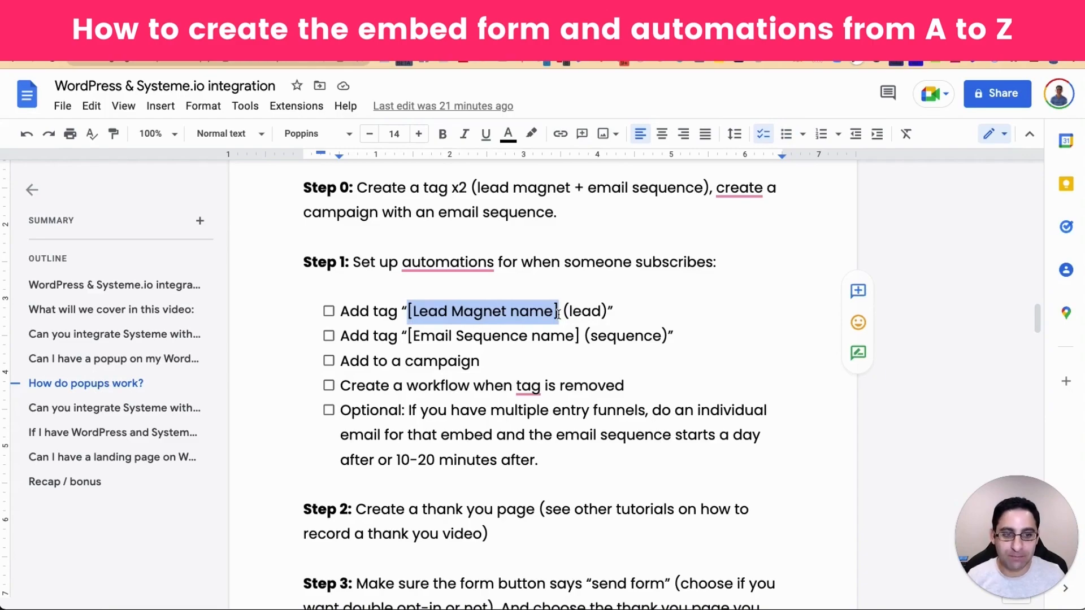
{"action": "left_click_drag", "start_coordinate": [566, 311], "coordinate": [613, 312]}
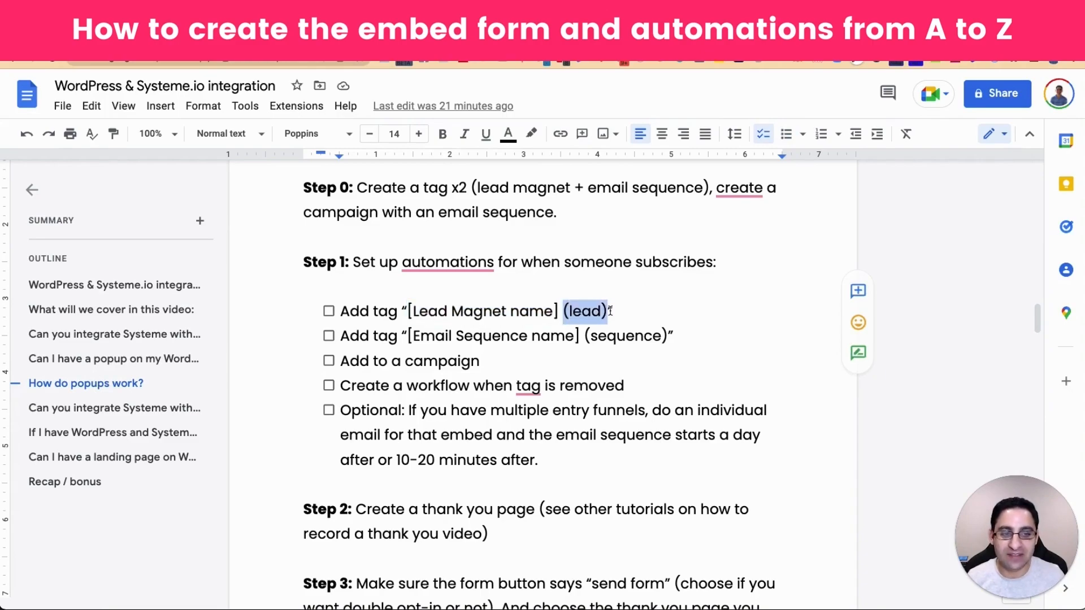
{"action": "left_click", "coordinate": [436, 336]}
{"action": "left_click_drag", "start_coordinate": [407, 336], "coordinate": [669, 336]}
{"action": "left_click", "coordinate": [590, 336]}
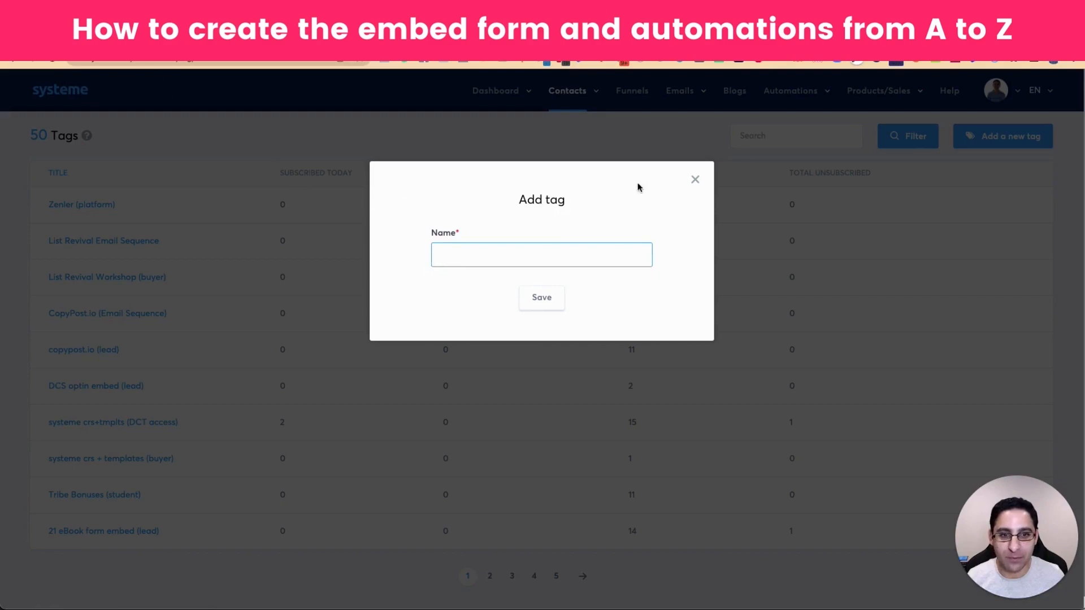
Step: Dismiss the new tag form in systeme.io and search the tags for "sequence"
{"action": "left_click", "coordinate": [695, 180]}
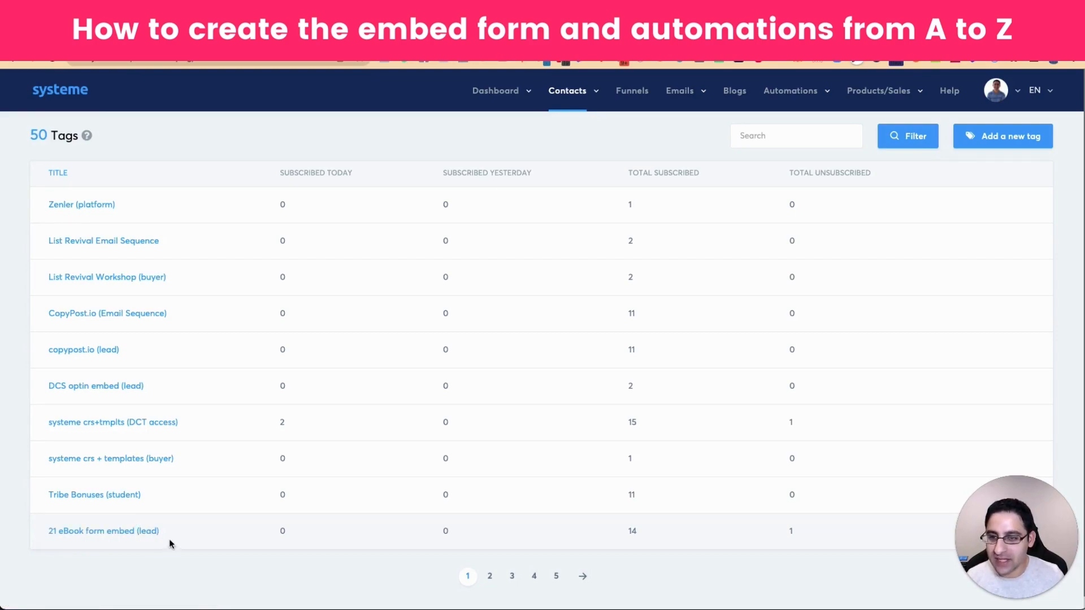
{"action": "left_click", "coordinate": [817, 138]}
{"action": "type", "text": "sqeuenc"}
{"action": "key", "text": "BackSpace"}
{"action": "key", "text": "BackSpace"}
{"action": "type", "text": "equence"}
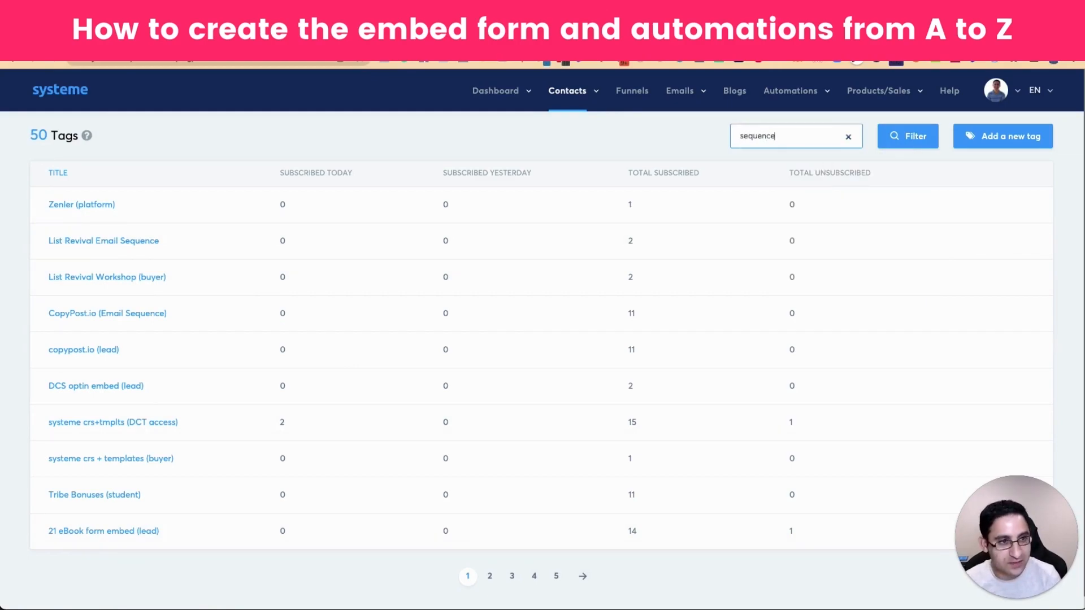
{"action": "key", "text": "Return"}
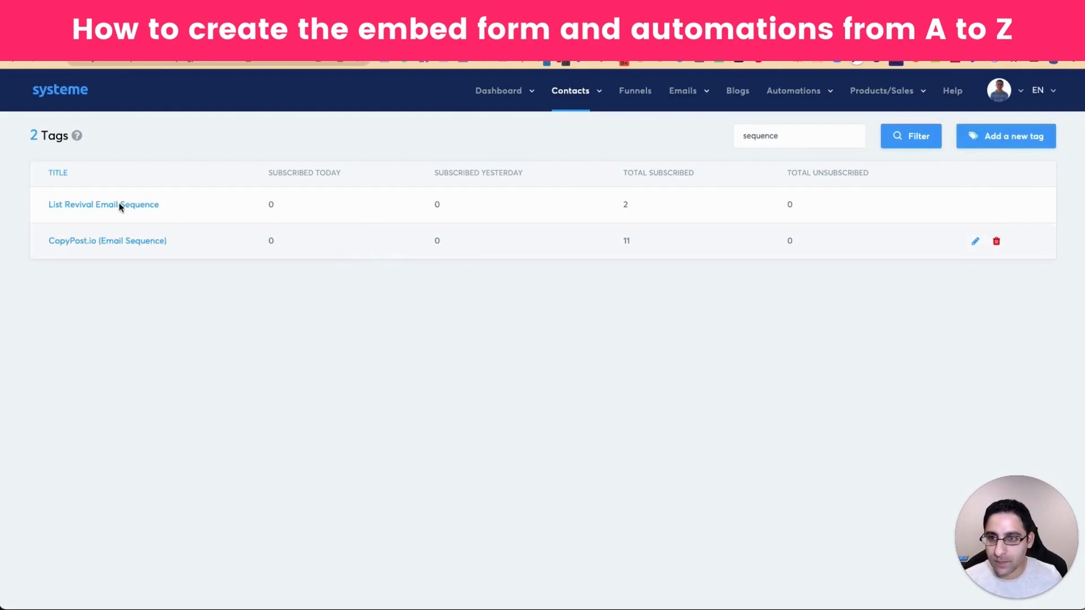
Step: Clear the search term and refresh the list to show all tags
{"action": "double_click", "coordinate": [796, 135]}
{"action": "key", "text": "BackSpace"}
{"action": "left_click", "coordinate": [644, 137]}
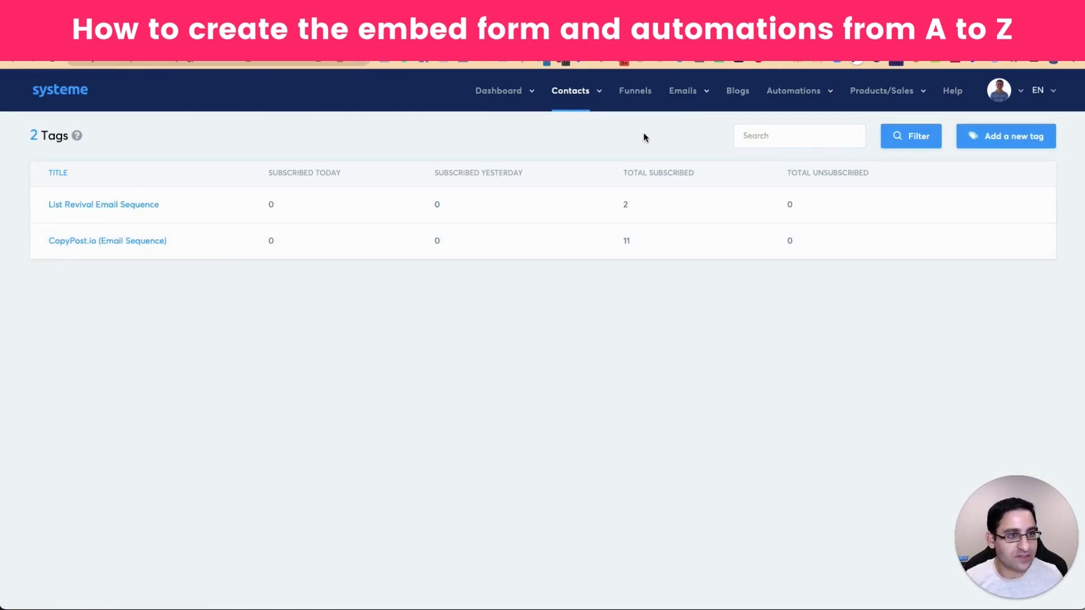
{"action": "left_click", "coordinate": [911, 136]}
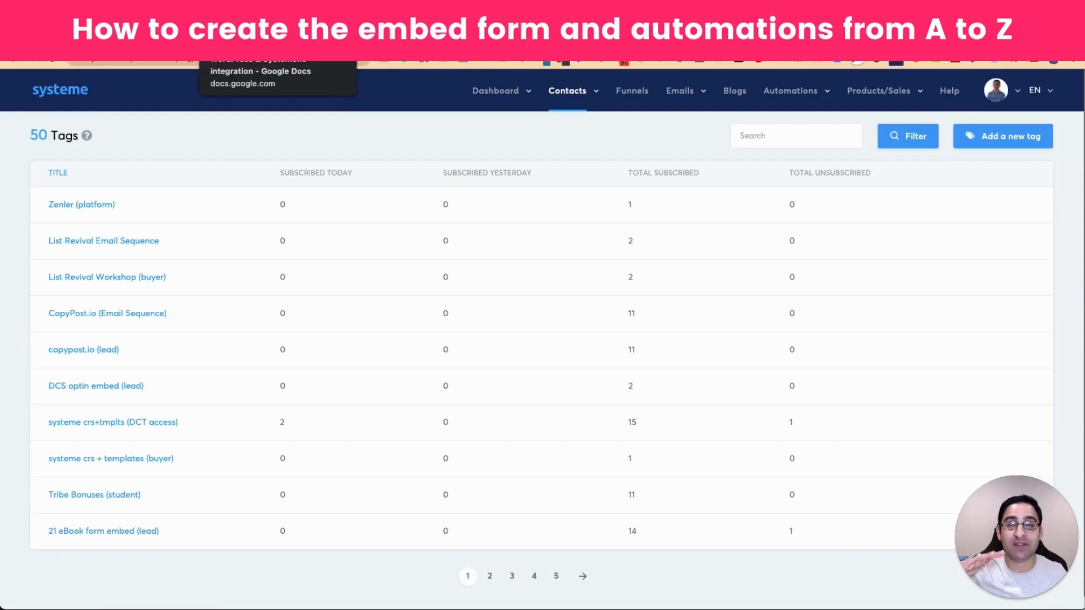
Step: Open the "Soap Opera general" email campaign and view its new email form without creating an email
{"action": "left_click", "coordinate": [266, 53]}
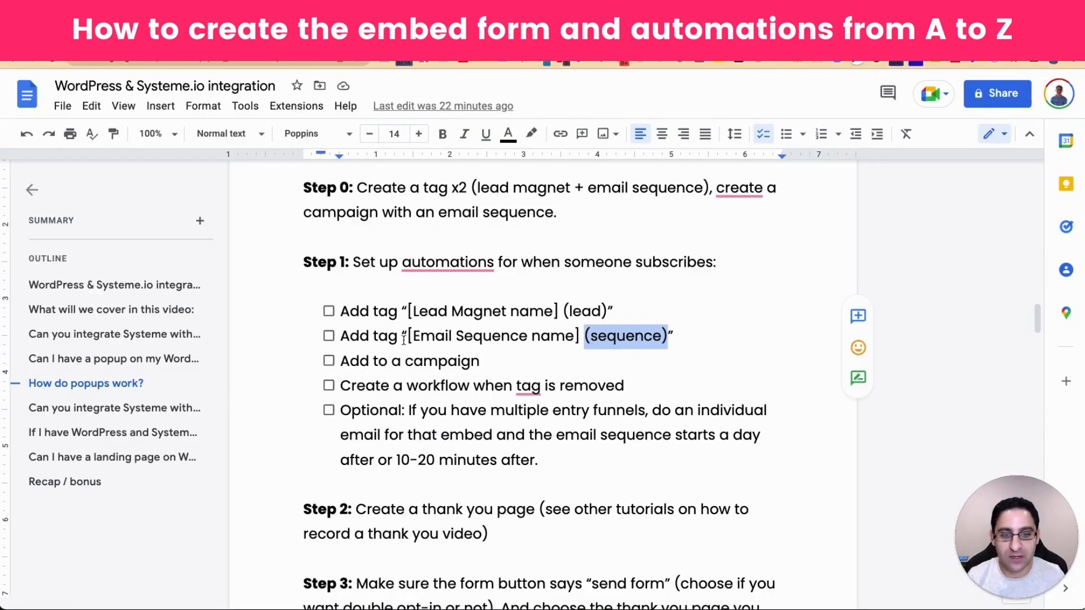
{"action": "left_click", "coordinate": [339, 39]}
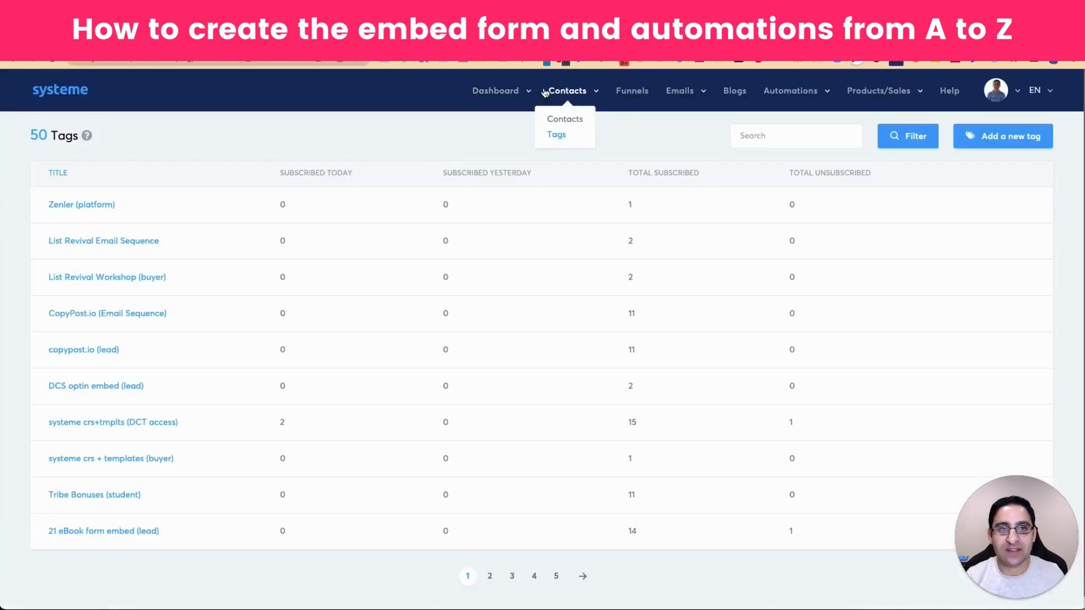
{"action": "mouse_move", "coordinate": [699, 96]}
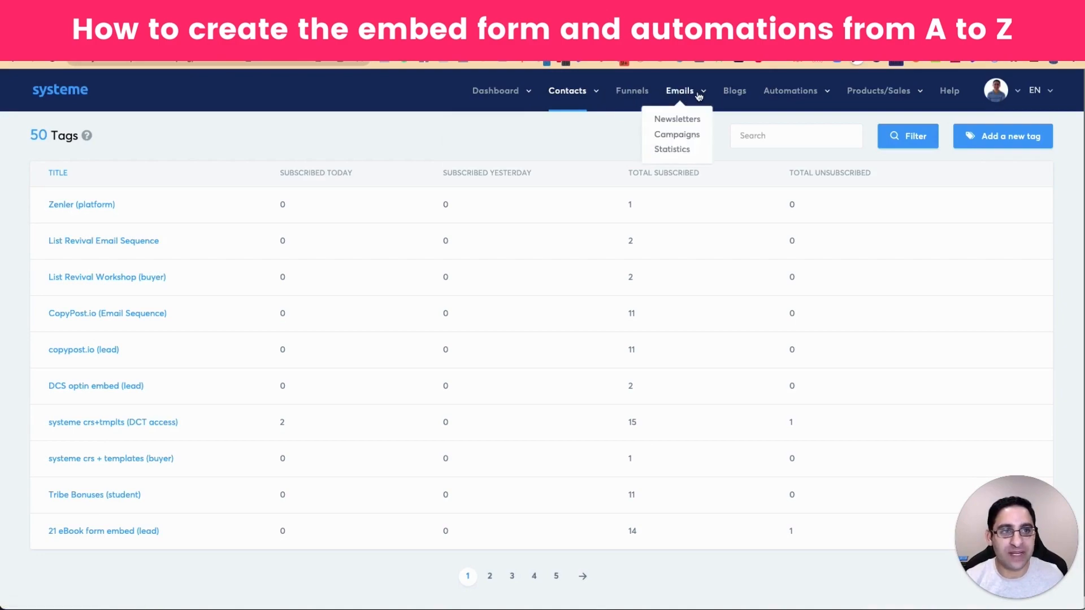
{"action": "left_click", "coordinate": [681, 139]}
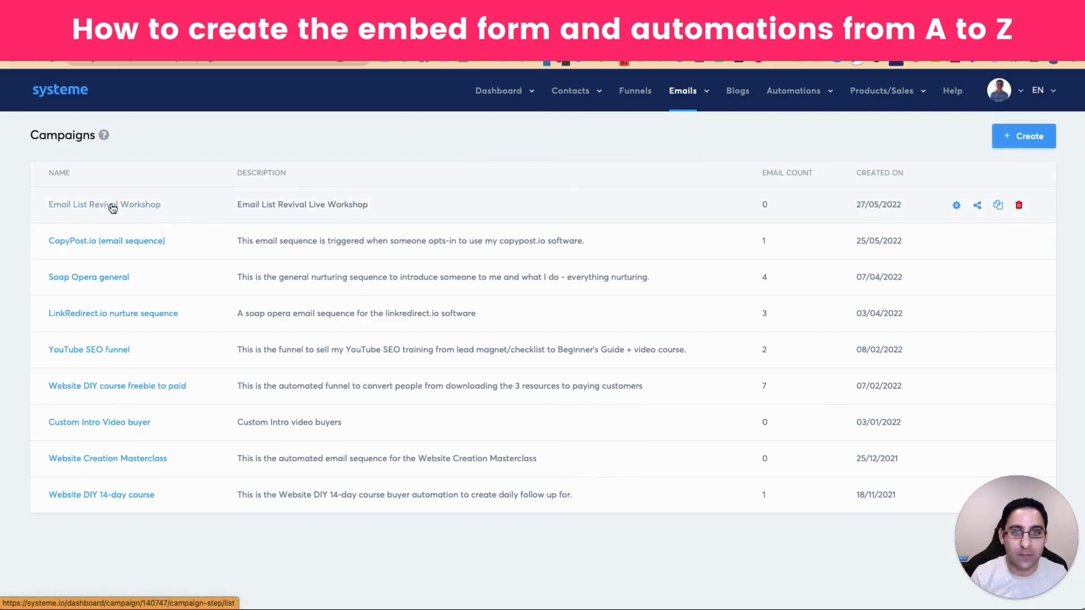
{"action": "left_click", "coordinate": [82, 277]}
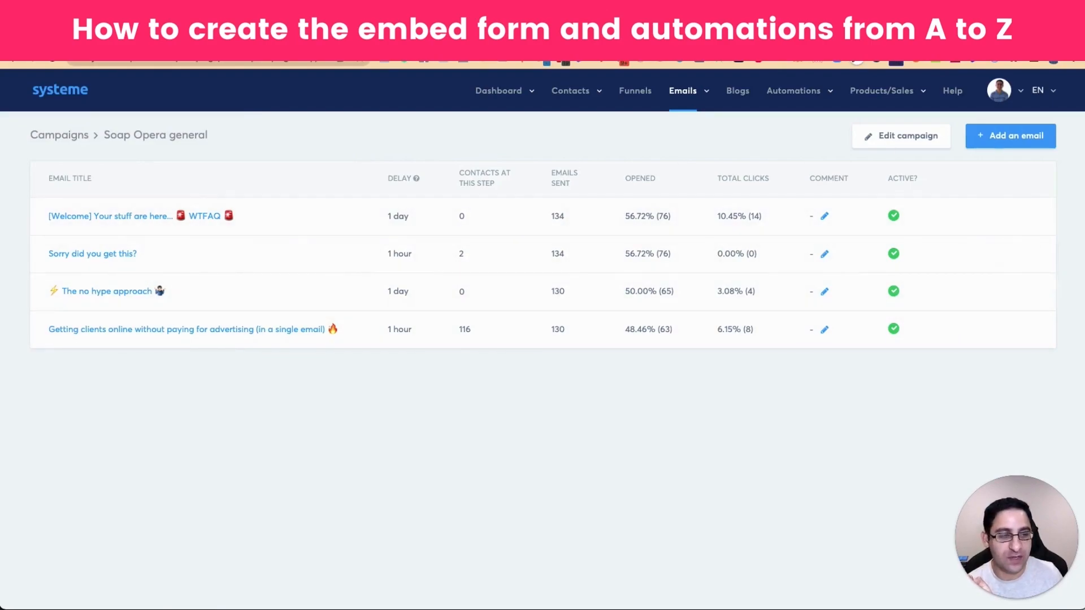
{"action": "left_click", "coordinate": [1027, 146]}
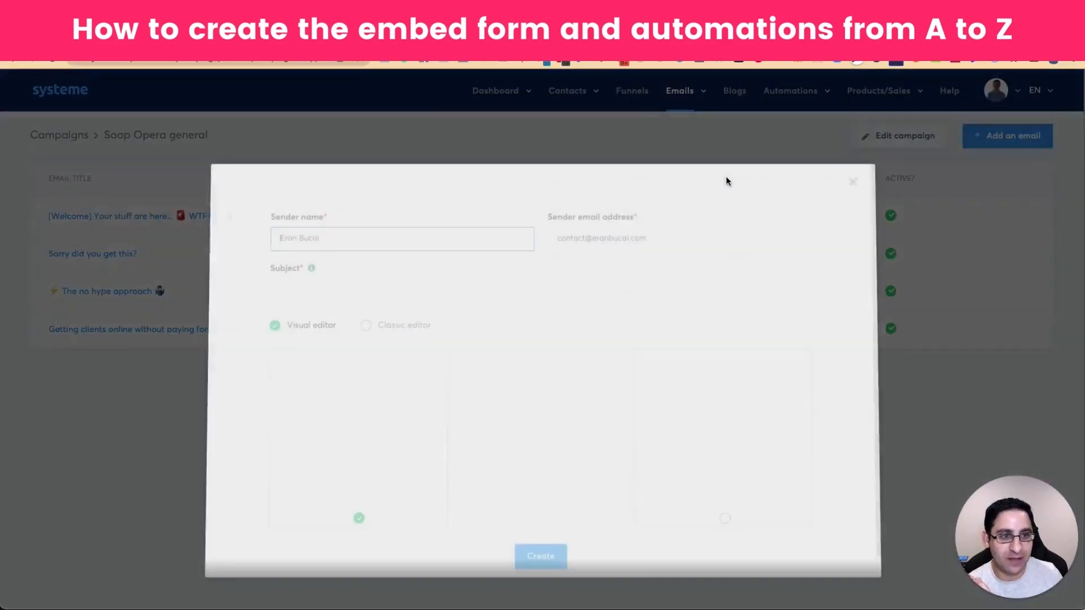
{"action": "left_click", "coordinate": [859, 181]}
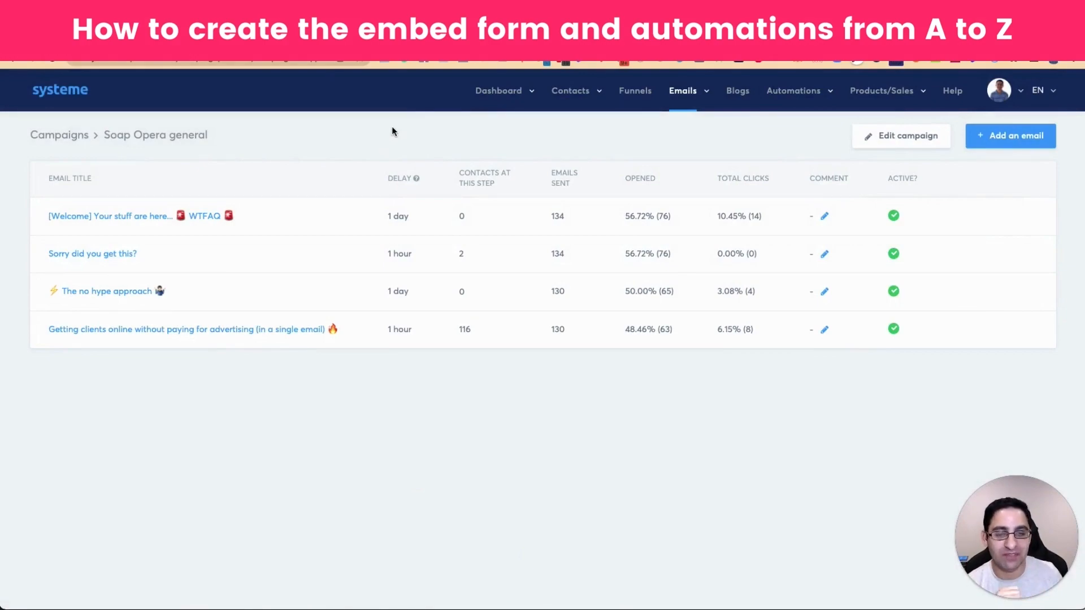
Step: Return to the Google Docs outline and highlight the Step 0 instructions and the Step 1 automations heading
{"action": "key", "text": "ctrl+shift+Tab"}
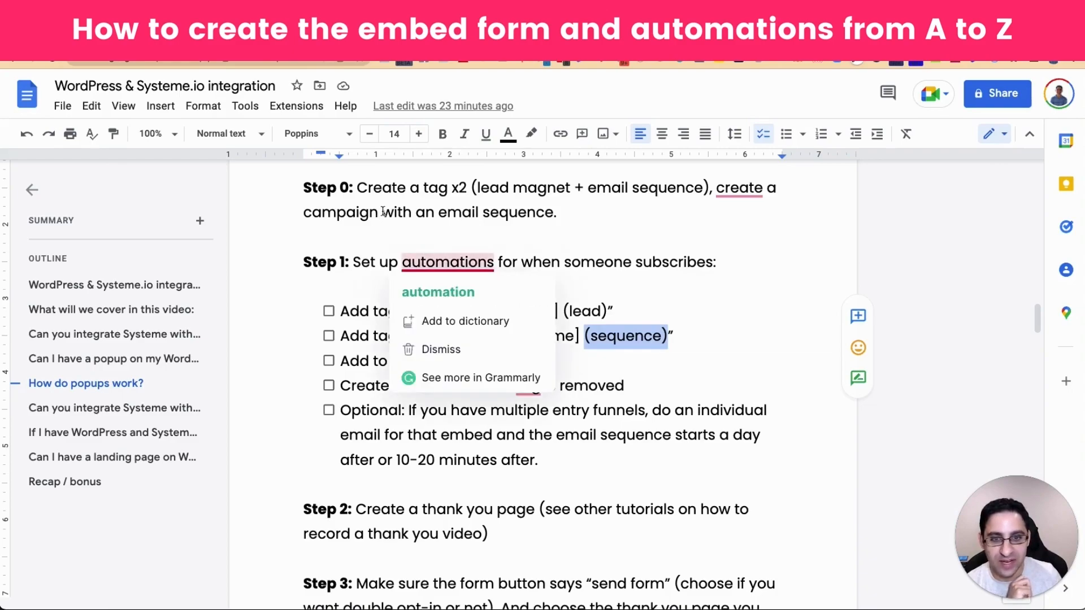
{"action": "left_click", "coordinate": [362, 212]}
{"action": "left_click_drag", "start_coordinate": [305, 186], "coordinate": [568, 216]}
{"action": "left_click", "coordinate": [496, 238]}
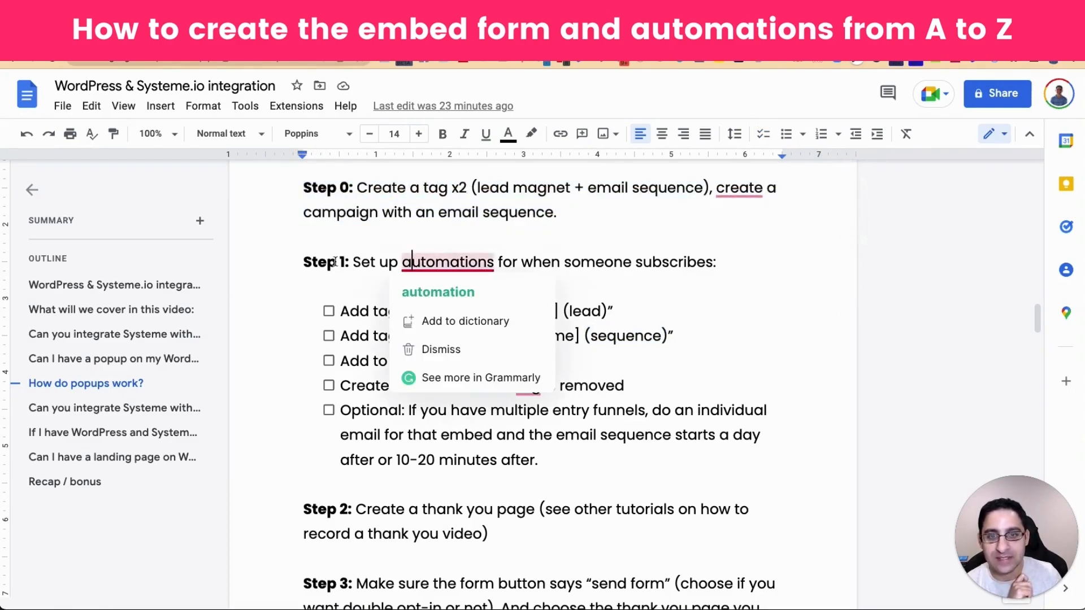
{"action": "scroll", "coordinate": [309, 199], "scroll_direction": "down", "scroll_amount": 2}
{"action": "left_click_drag", "start_coordinate": [309, 199], "coordinate": [718, 192]}
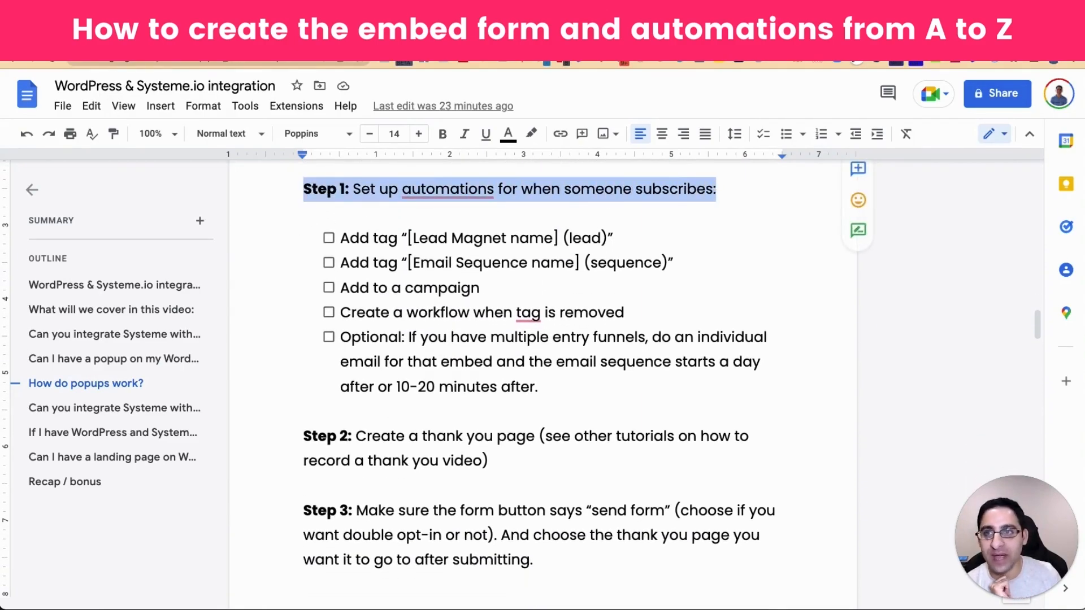
Step: Switch back to systeme.io and open the list of funnels
{"action": "left_click", "coordinate": [127, 33]}
{"action": "left_click", "coordinate": [631, 96]}
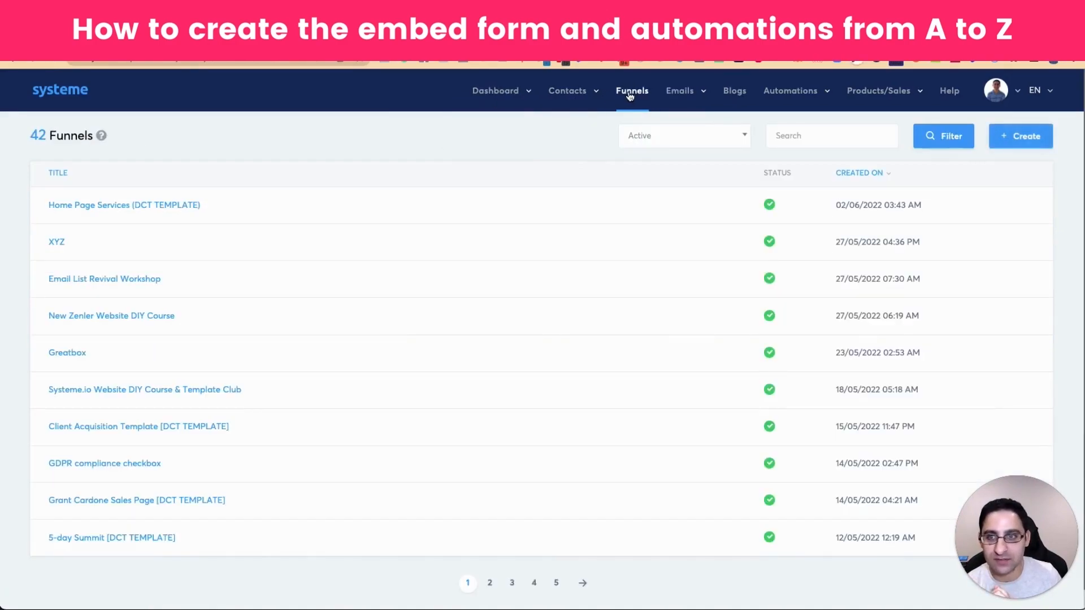
{"action": "left_click", "coordinate": [1013, 140]}
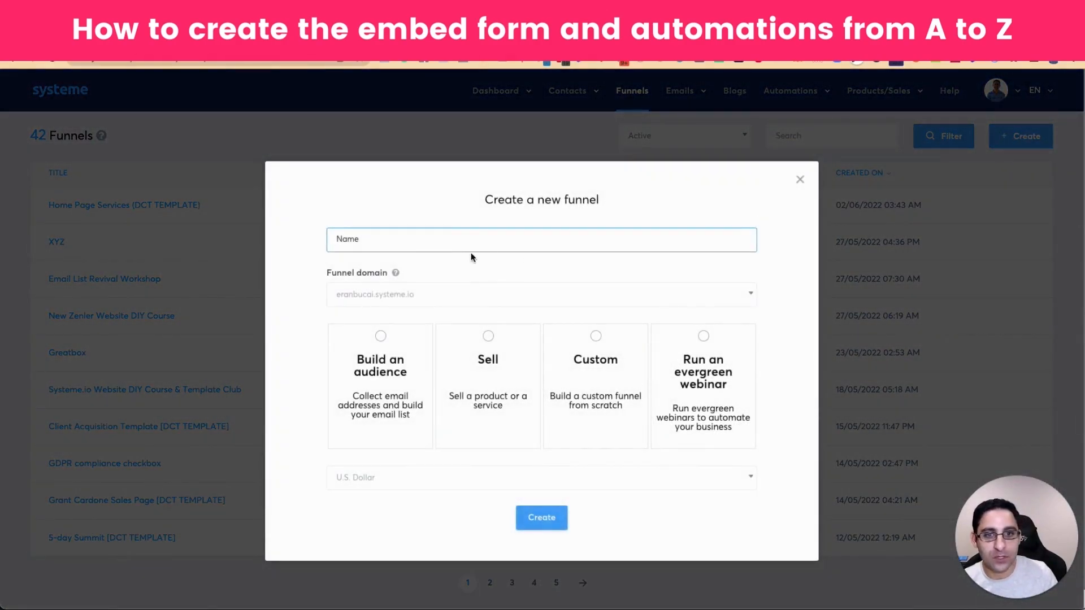
{"action": "left_click", "coordinate": [458, 243]}
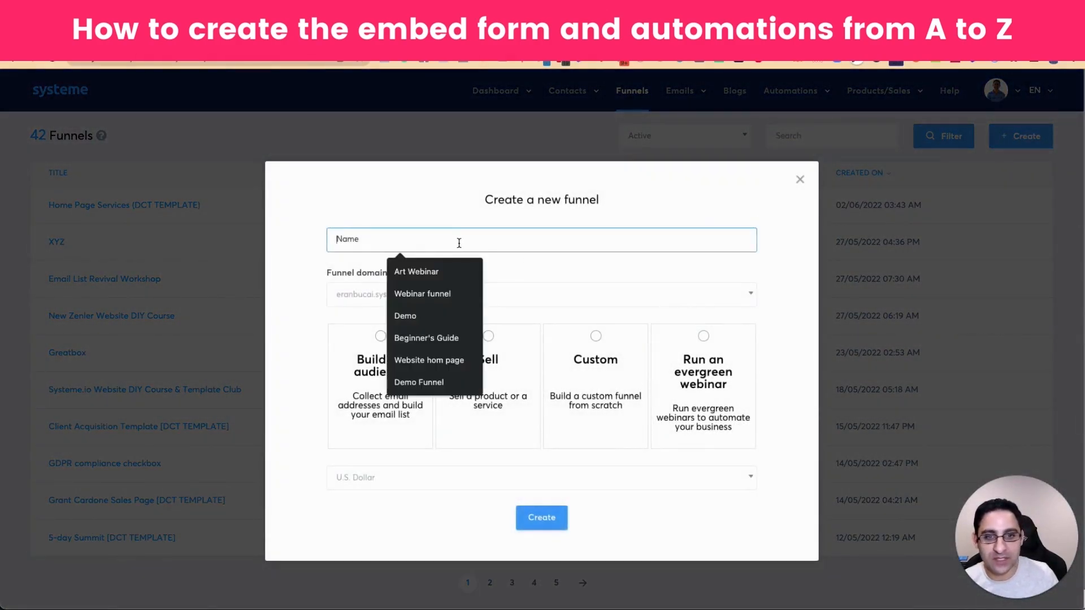
{"action": "left_click", "coordinate": [408, 205]}
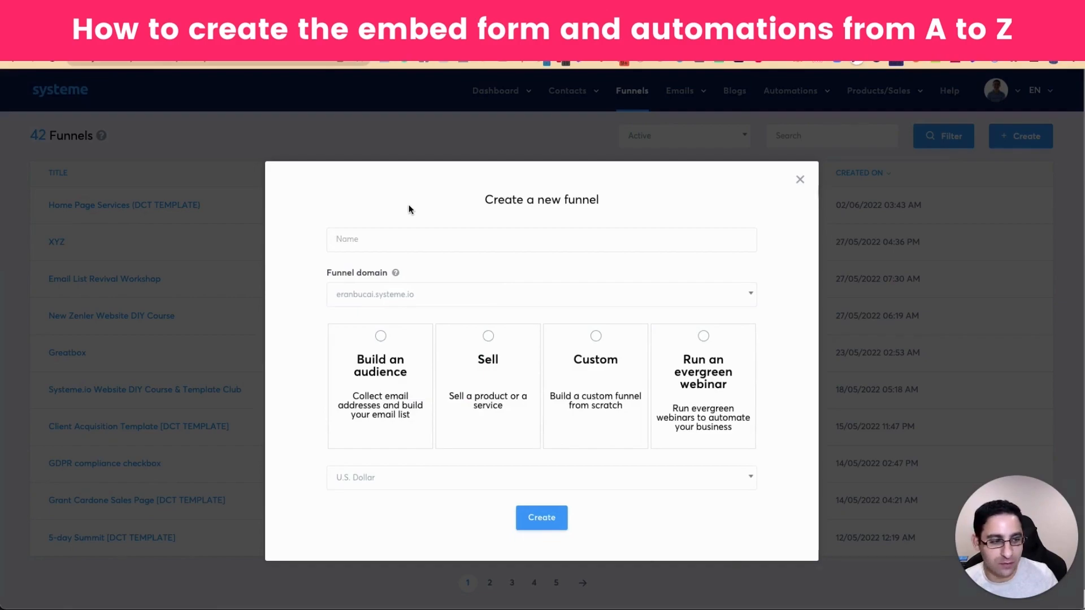
{"action": "left_click", "coordinate": [595, 337]}
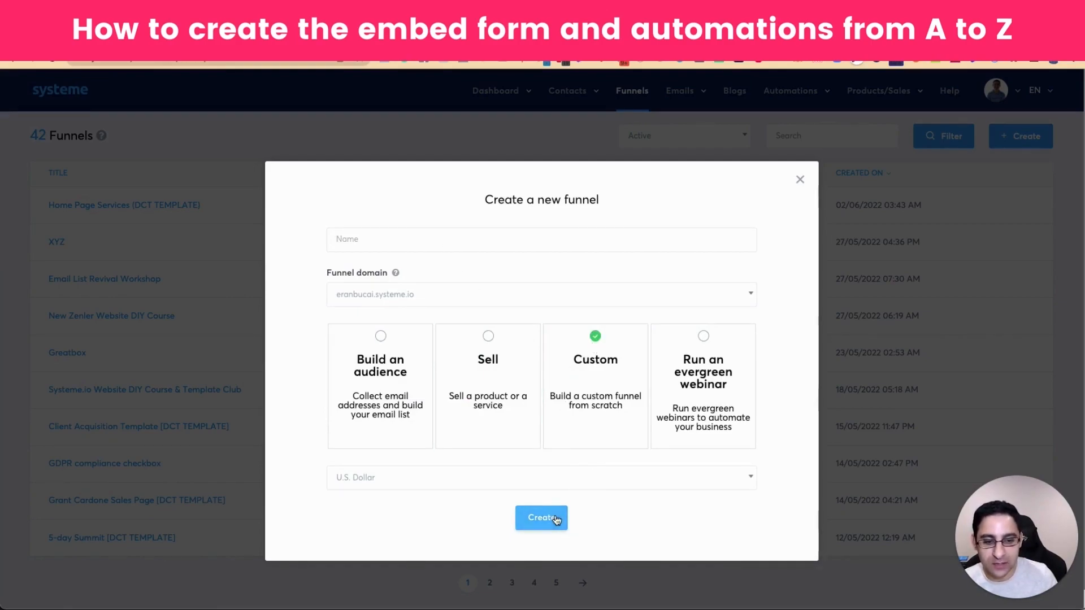
{"action": "left_click", "coordinate": [800, 179]}
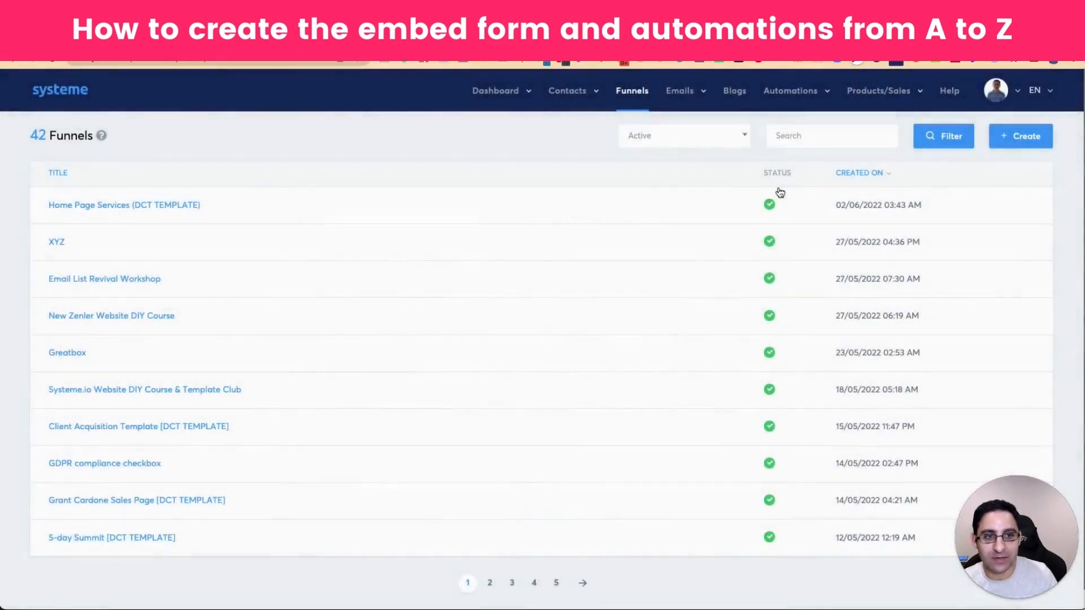
Step: Search the funnels for "embed", open "External Embed Funnels" and select its first inline form step
{"action": "left_click", "coordinate": [819, 144]}
{"action": "type", "text": "embed"}
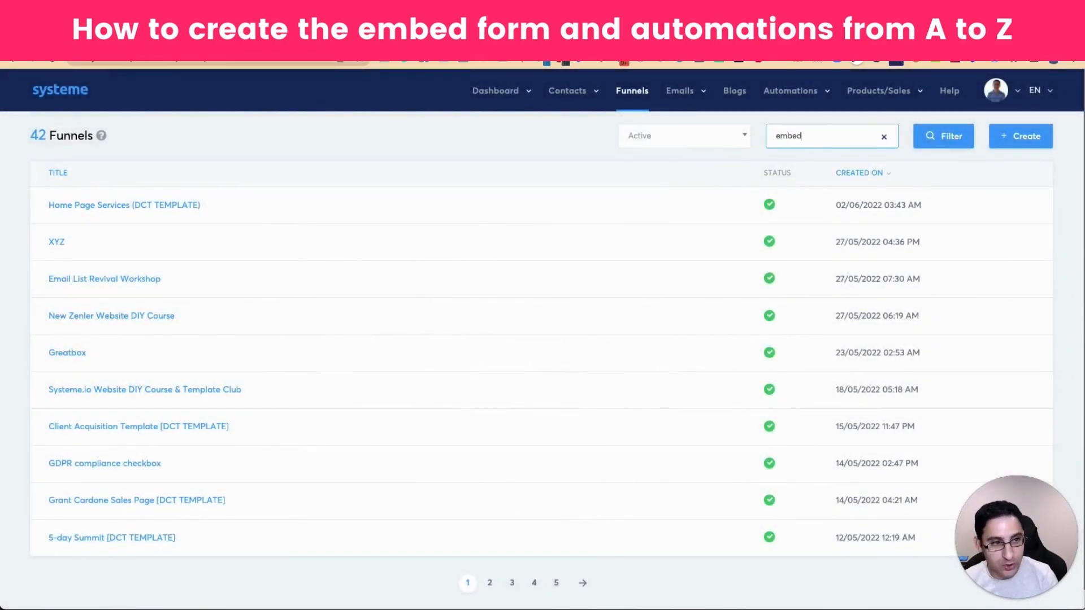
{"action": "key", "text": "Return"}
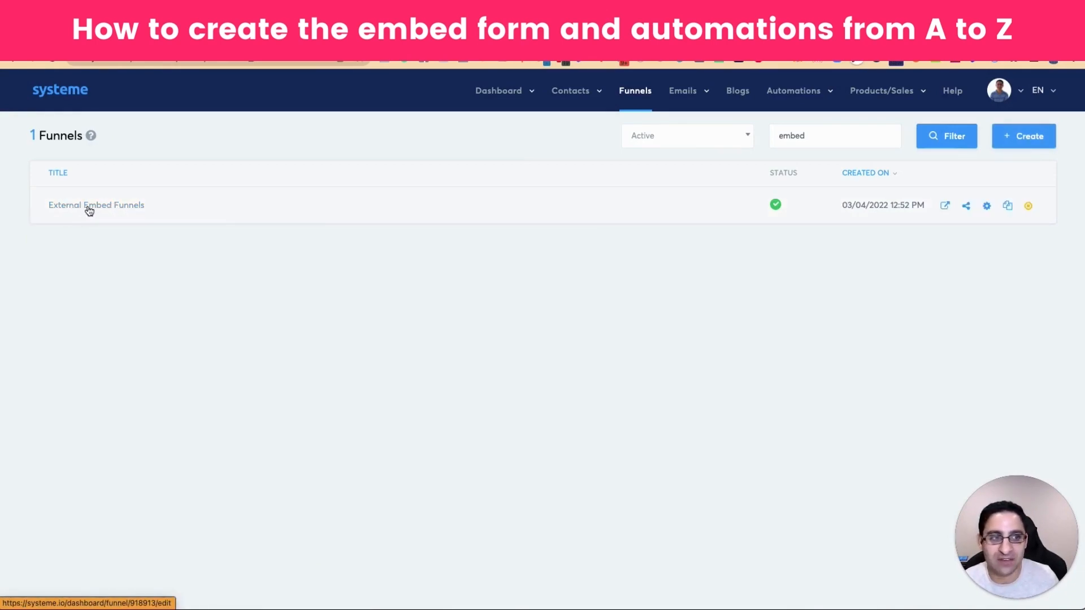
{"action": "left_click", "coordinate": [88, 205]}
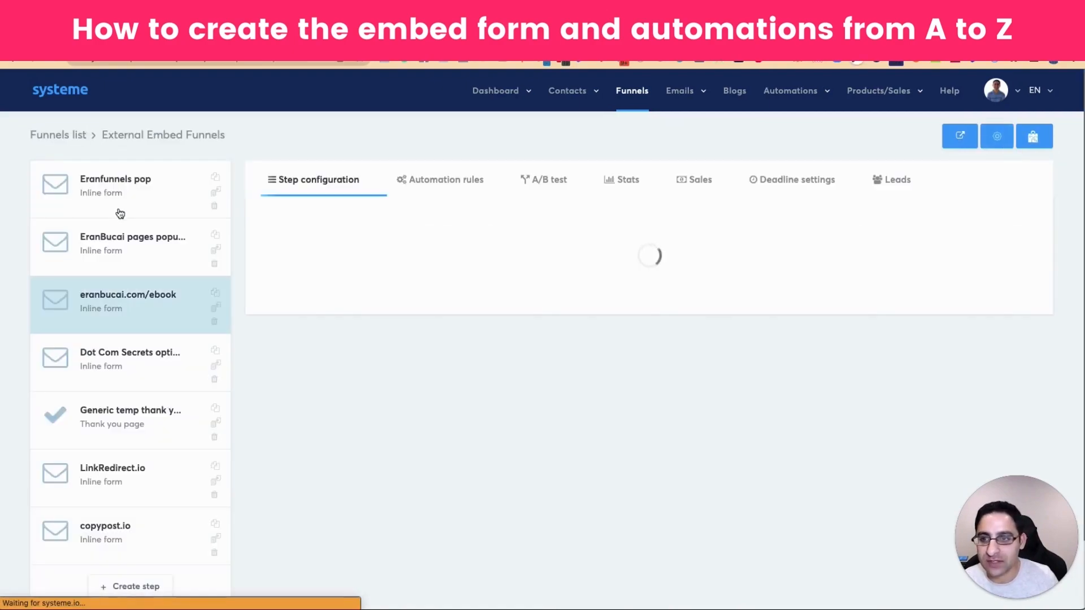
{"action": "left_click", "coordinate": [116, 192]}
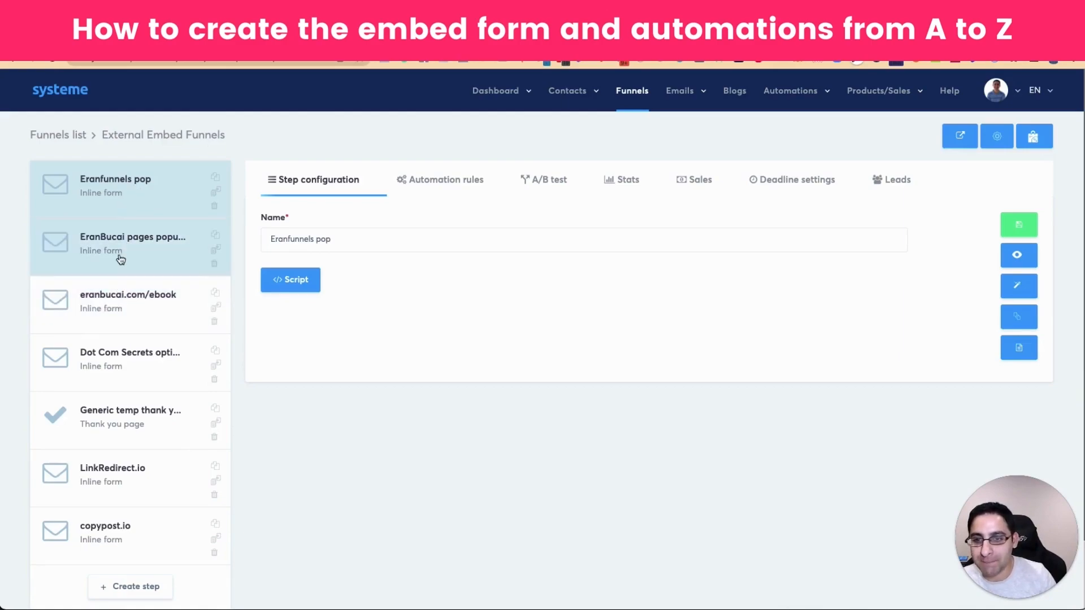
Step: Create a new inline form step named "Name of your embed" in the External Embed Funnels funnel
{"action": "scroll", "coordinate": [136, 415], "scroll_direction": "down", "scroll_amount": 1}
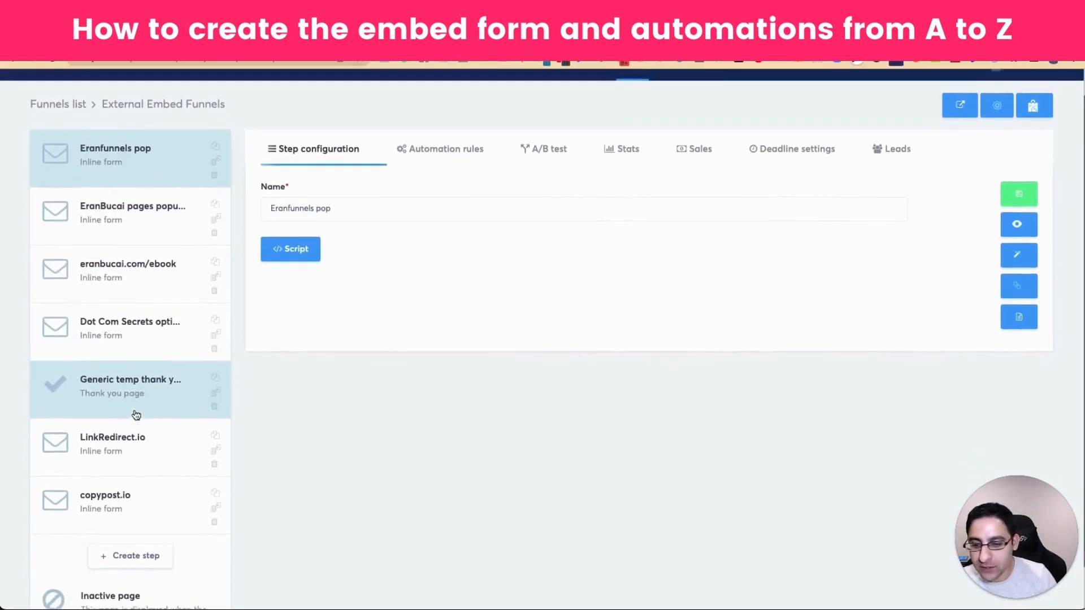
{"action": "scroll", "coordinate": [135, 415], "scroll_direction": "up", "scroll_amount": 1}
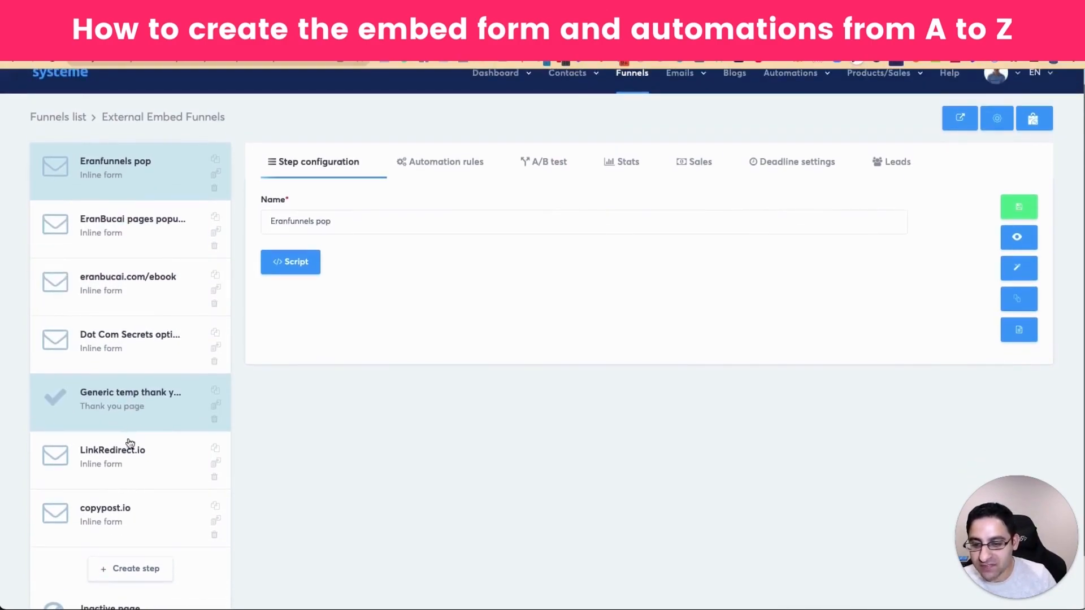
{"action": "left_click", "coordinate": [139, 569]}
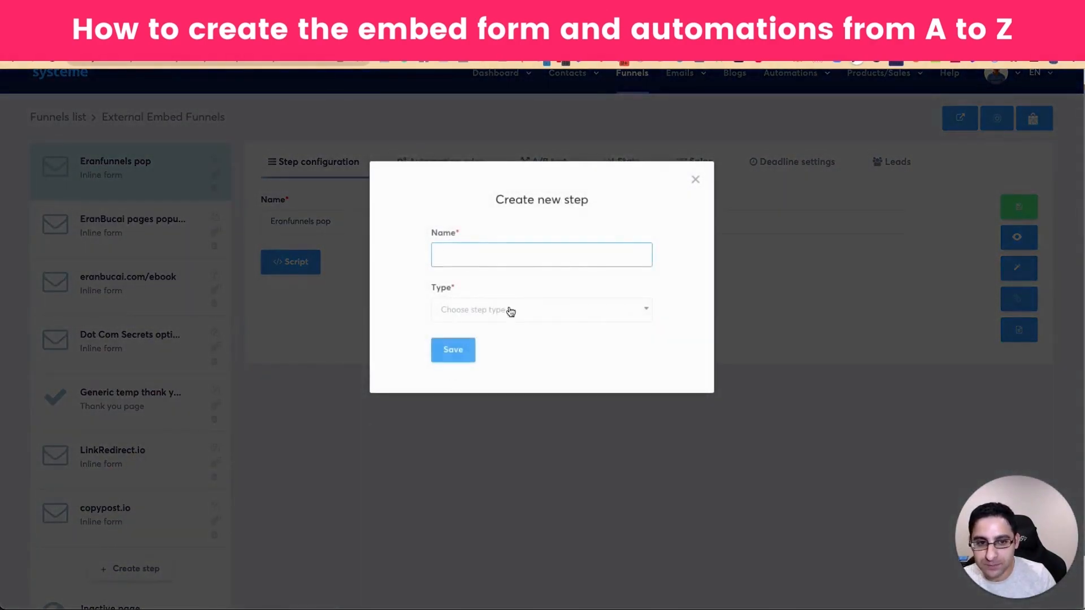
{"action": "left_click", "coordinate": [471, 262]}
{"action": "type", "text": "Name of yo"}
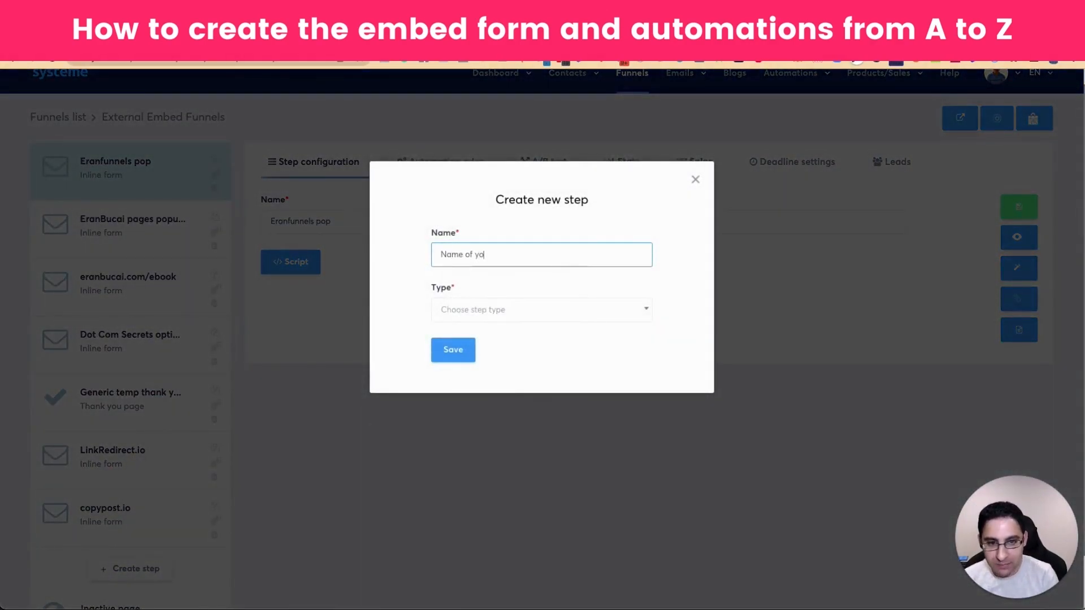
{"action": "type", "text": "ur embe"}
{"action": "key", "text": "BackSpace"}
{"action": "type", "text": "bed"}
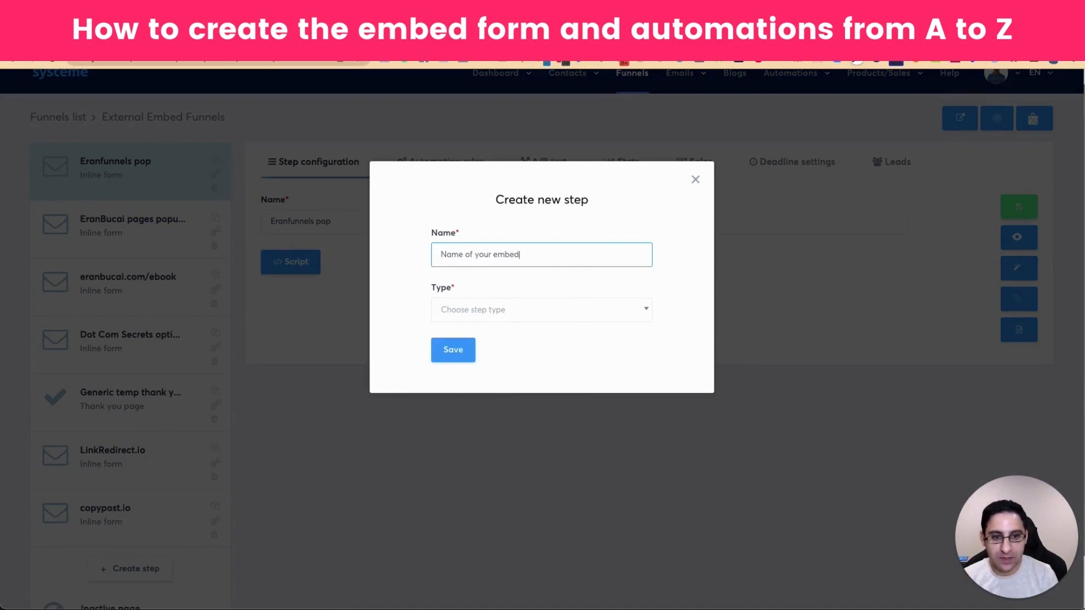
{"action": "left_click", "coordinate": [467, 311]}
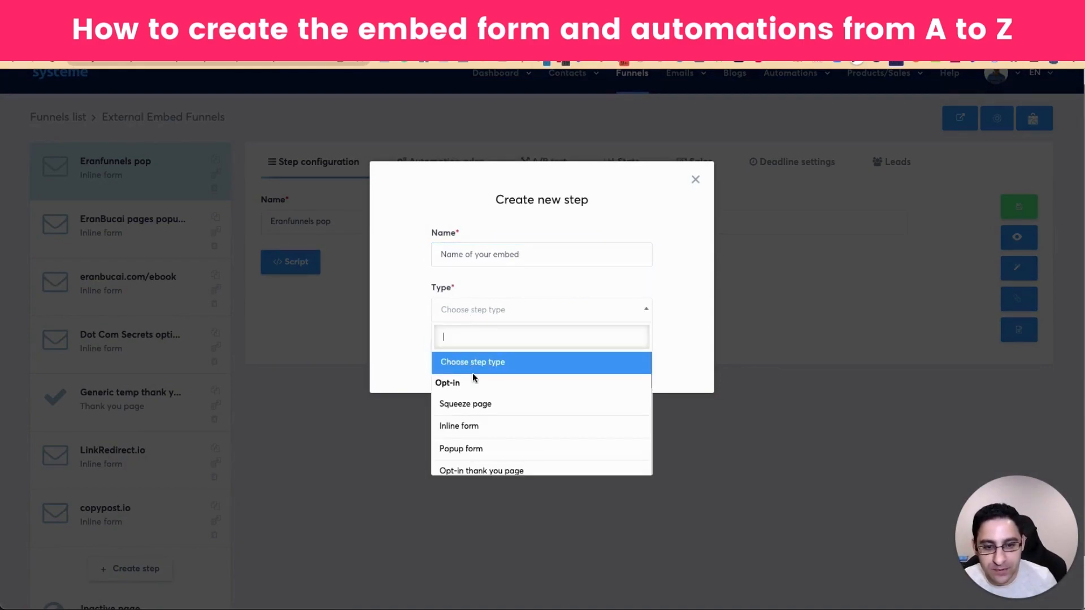
{"action": "scroll", "coordinate": [475, 398], "scroll_direction": "down", "scroll_amount": 1}
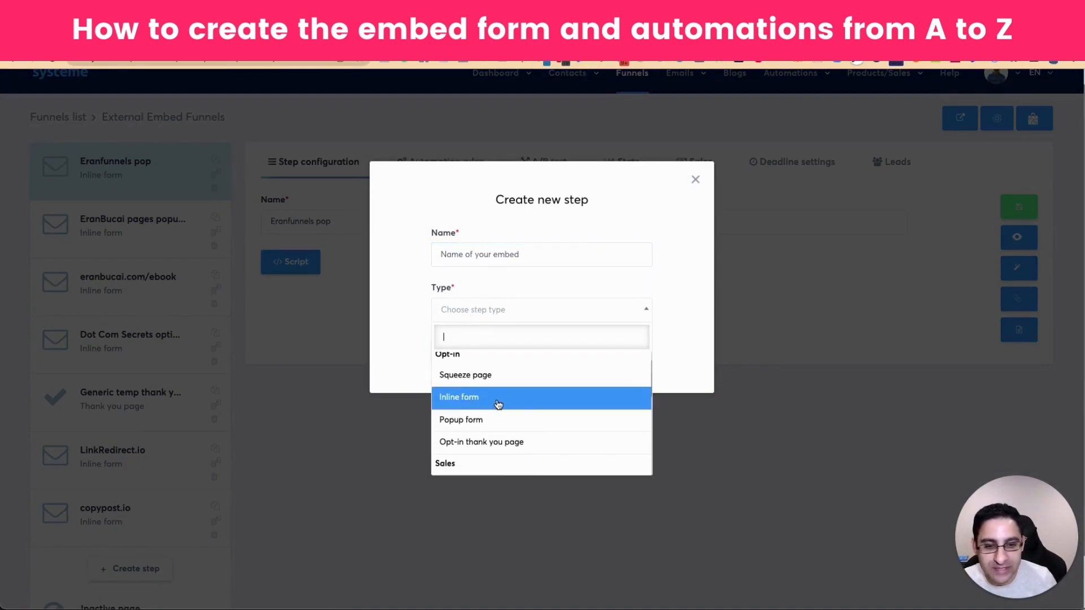
{"action": "left_click", "coordinate": [498, 398]}
{"action": "left_click", "coordinate": [459, 353]}
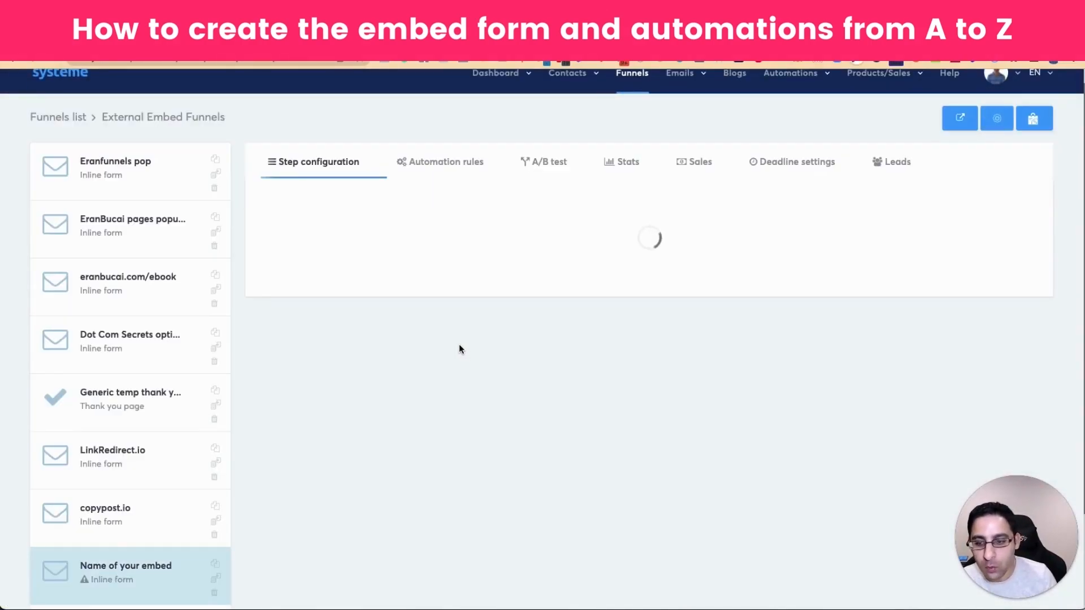
Step: Choose the wide purple "Would you like a free courses + exclusive free gifts" template for the new form step
{"action": "scroll", "coordinate": [533, 317], "scroll_direction": "down", "scroll_amount": 1}
{"action": "scroll", "coordinate": [533, 317], "scroll_direction": "up", "scroll_amount": 1}
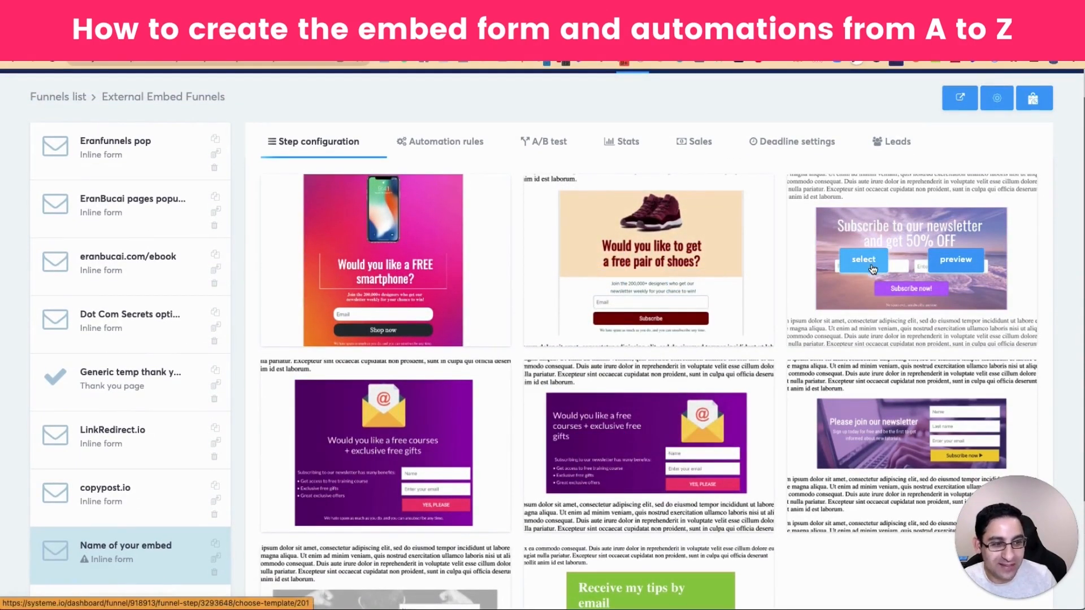
{"action": "scroll", "coordinate": [870, 265], "scroll_direction": "down", "scroll_amount": 1}
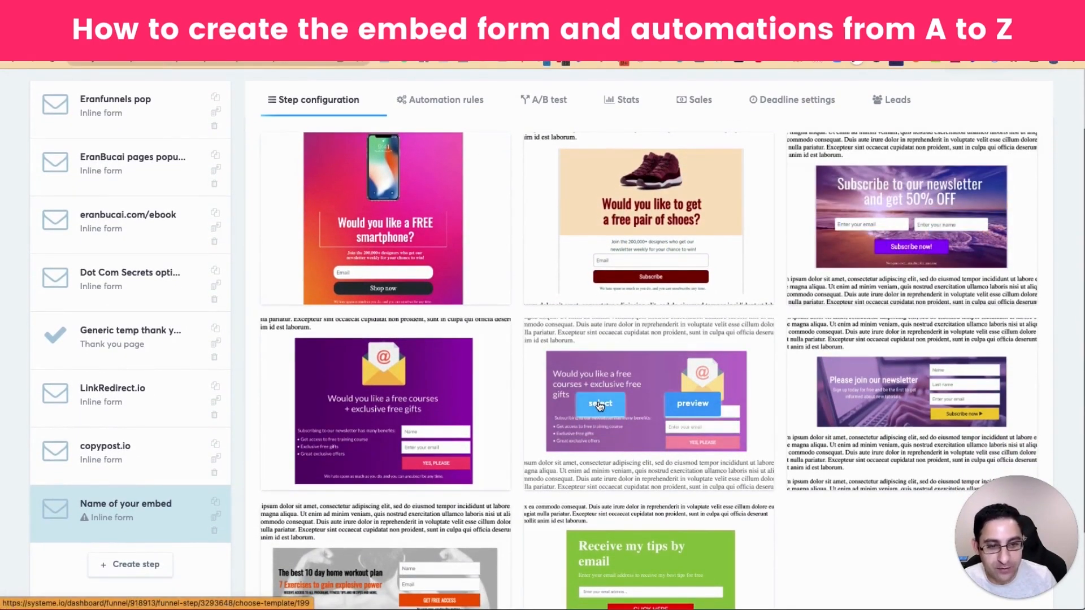
{"action": "left_click", "coordinate": [600, 404]}
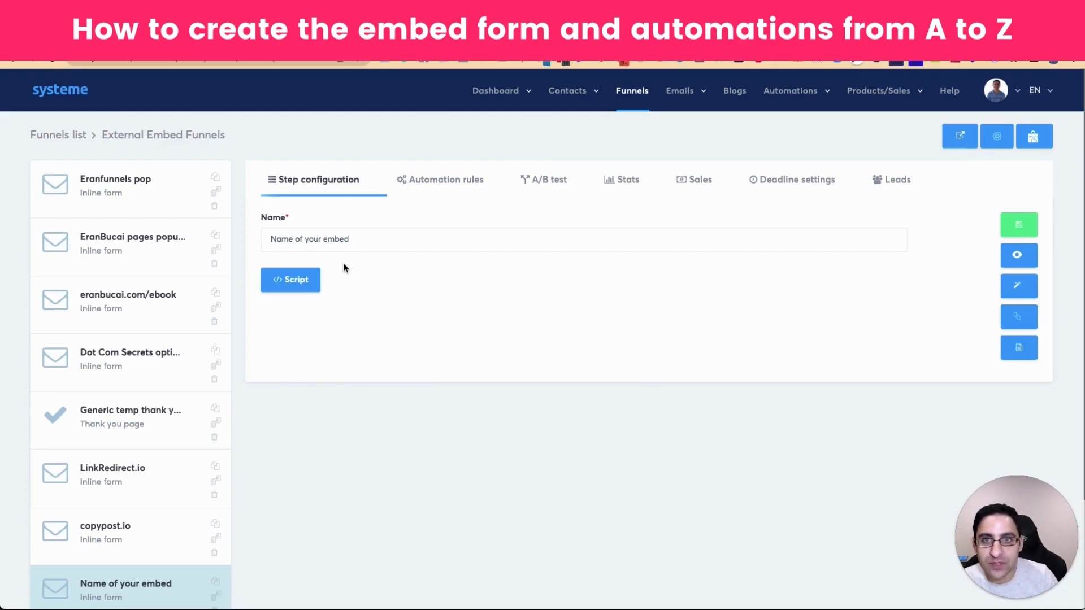
Step: Copy the new form's HTML script and paste it into the HTML widget of the Elementor popup
{"action": "left_click", "coordinate": [1019, 351]}
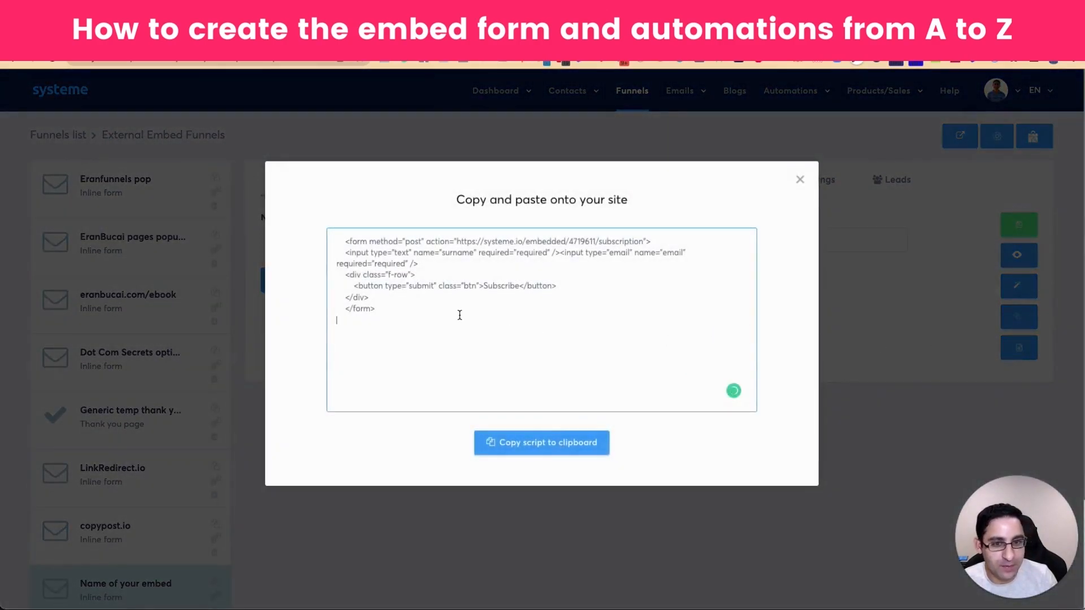
{"action": "left_click", "coordinate": [560, 444]}
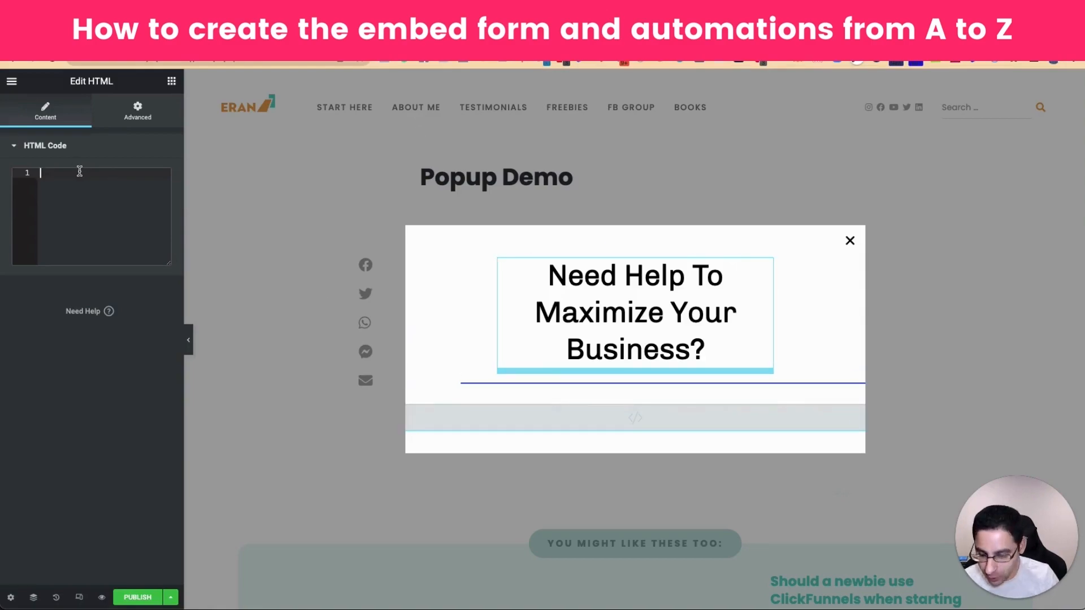
{"action": "key", "text": "ctrl+v"}
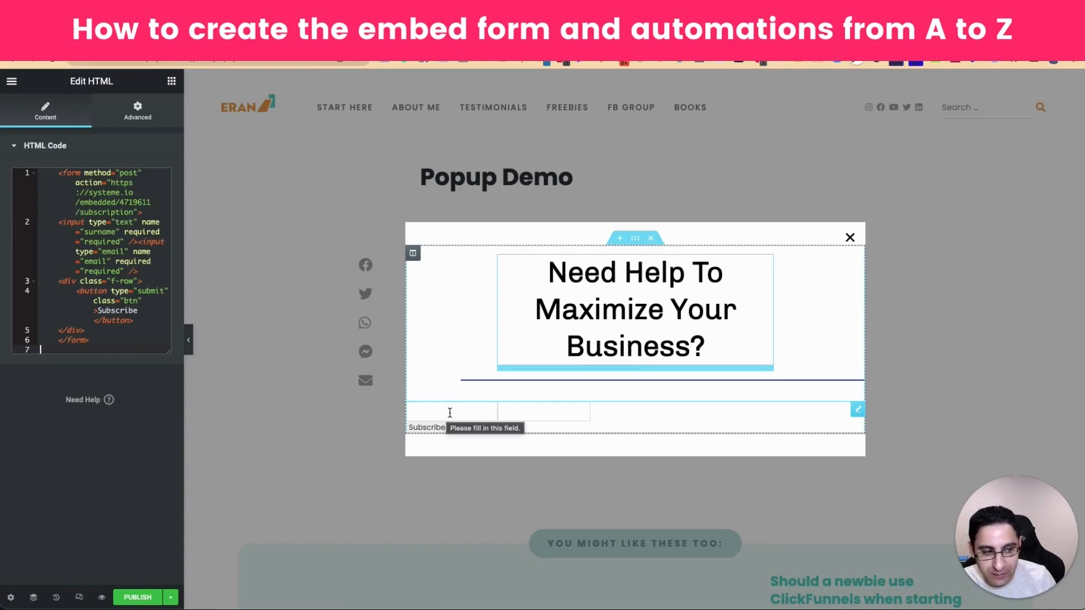
Step: Clear the pasted code from the popup's HTML widget, switch back to systeme.io and close the script dialog
{"action": "key", "text": "ctrl+a"}
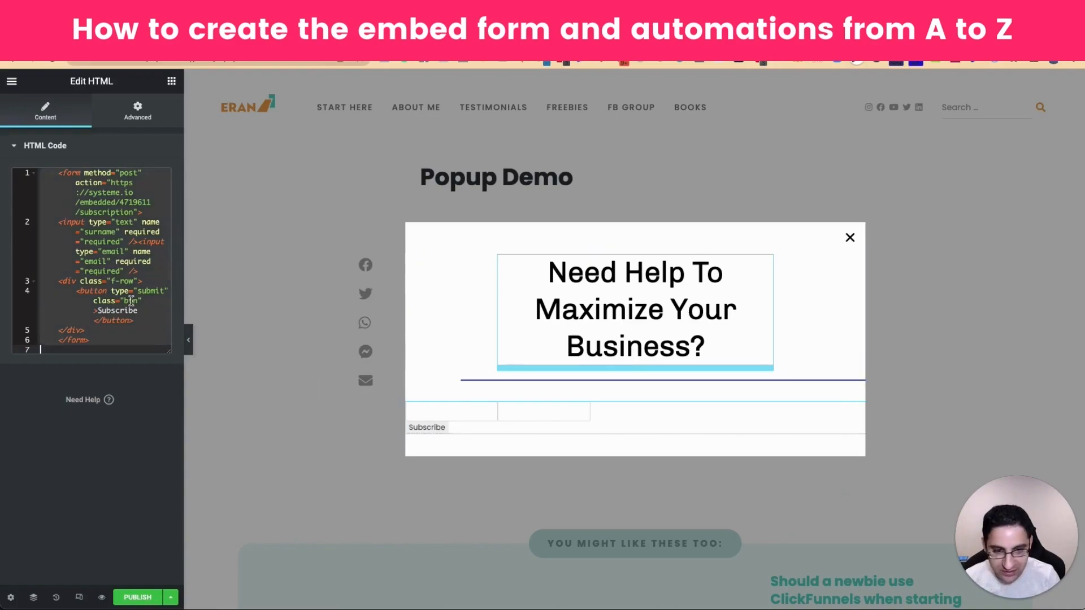
{"action": "key", "text": "BackSpace"}
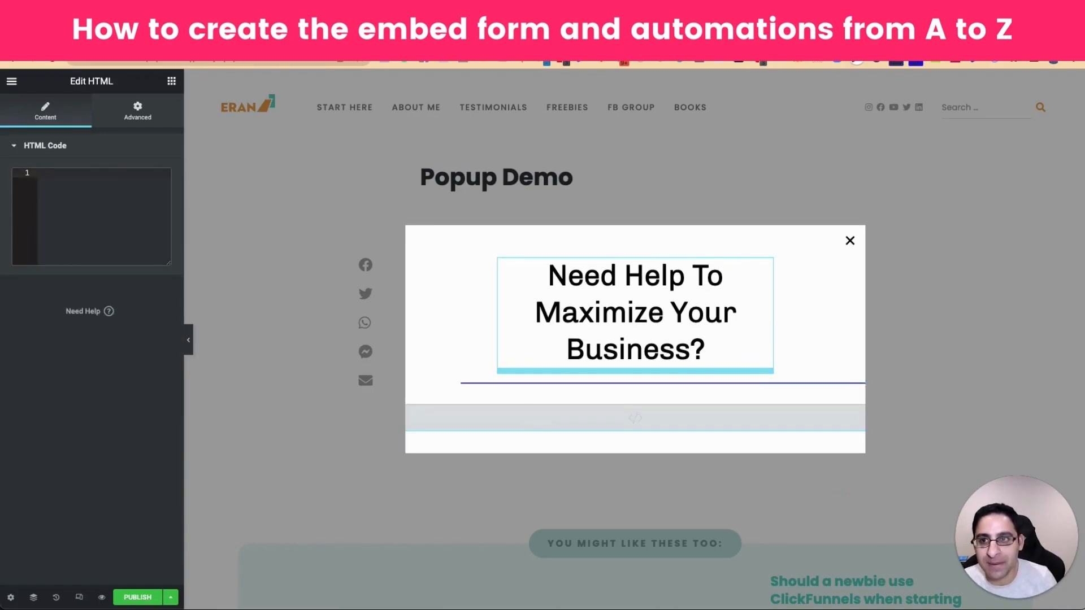
{"action": "left_click", "coordinate": [187, 35]}
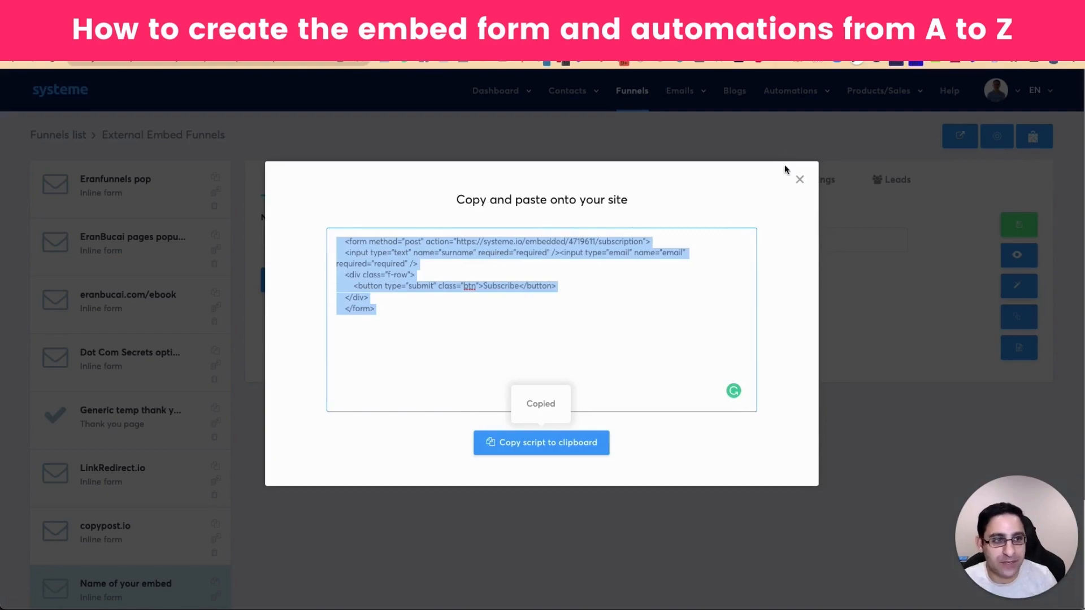
{"action": "left_click", "coordinate": [799, 179]}
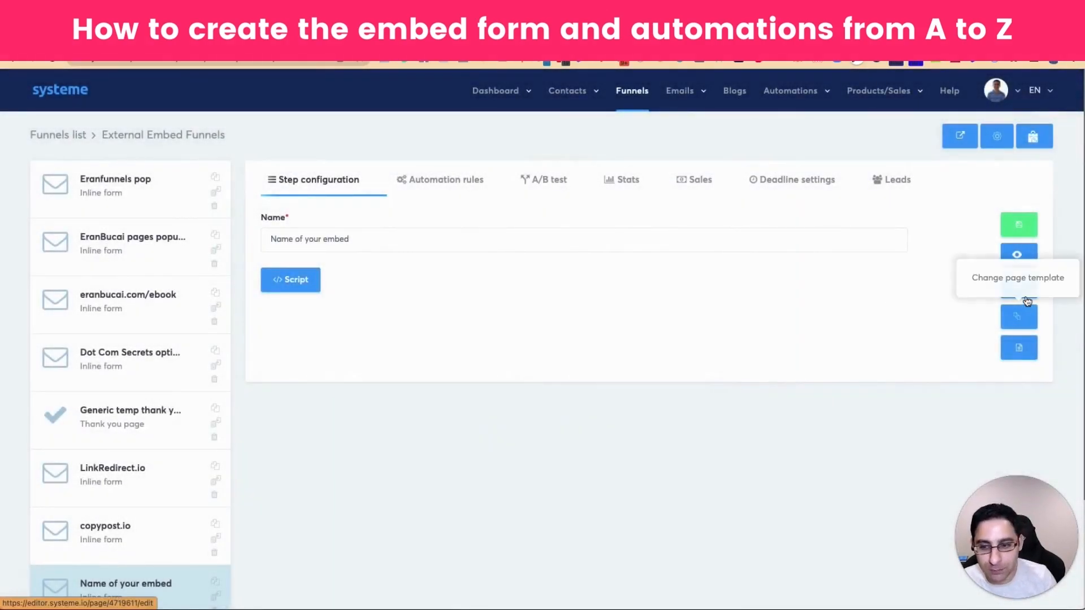
Step: Open the form in the page editor, examine its full layout and opt-in fields, and exit without editing
{"action": "left_click", "coordinate": [1017, 286]}
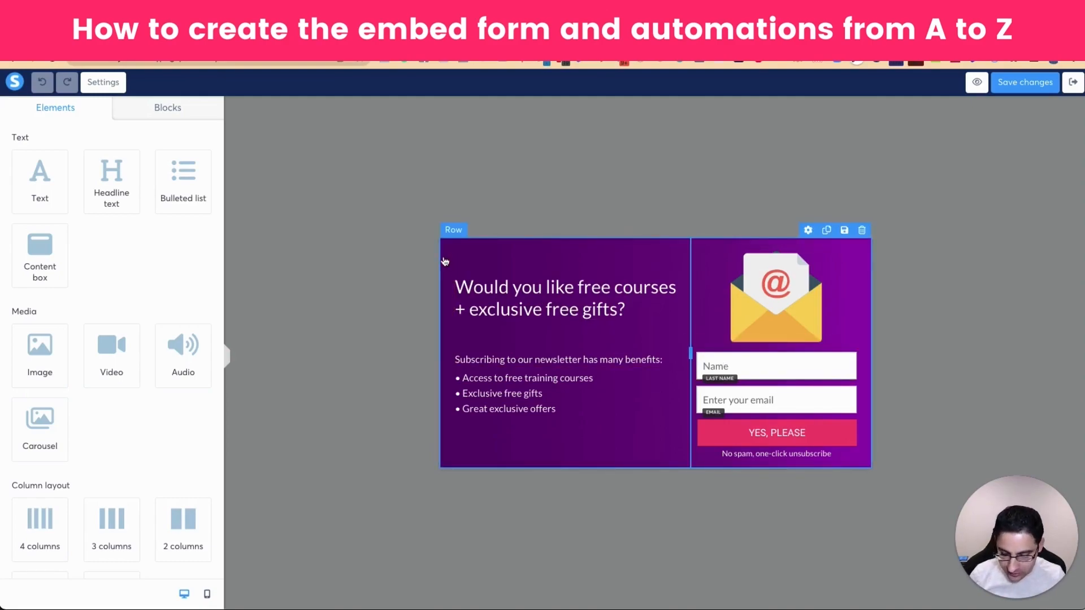
{"action": "left_click_drag", "start_coordinate": [420, 209], "coordinate": [902, 485]}
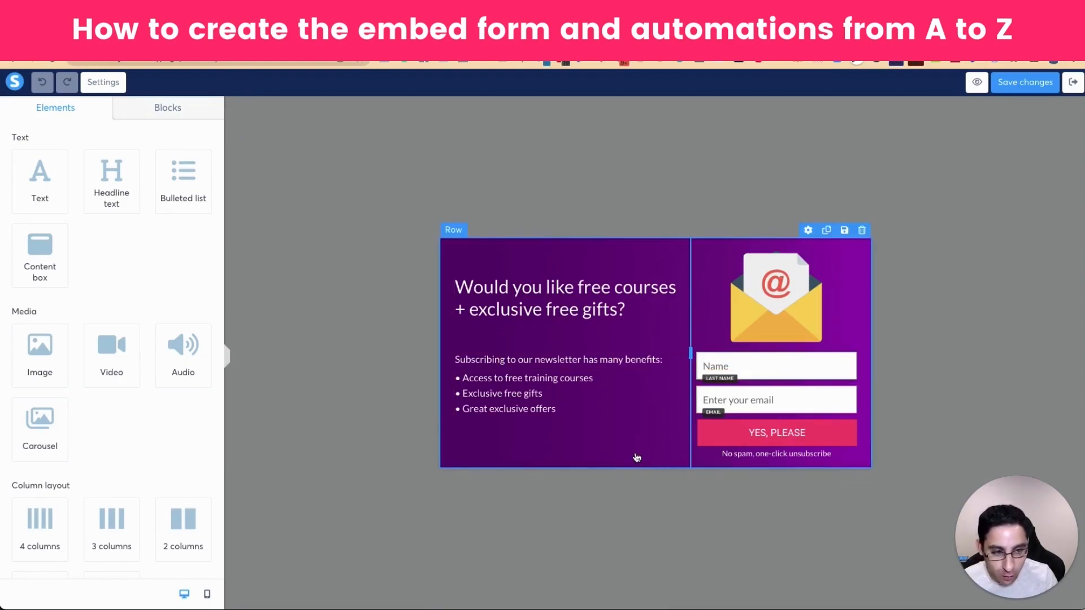
{"action": "left_click_drag", "start_coordinate": [693, 344], "coordinate": [868, 463]}
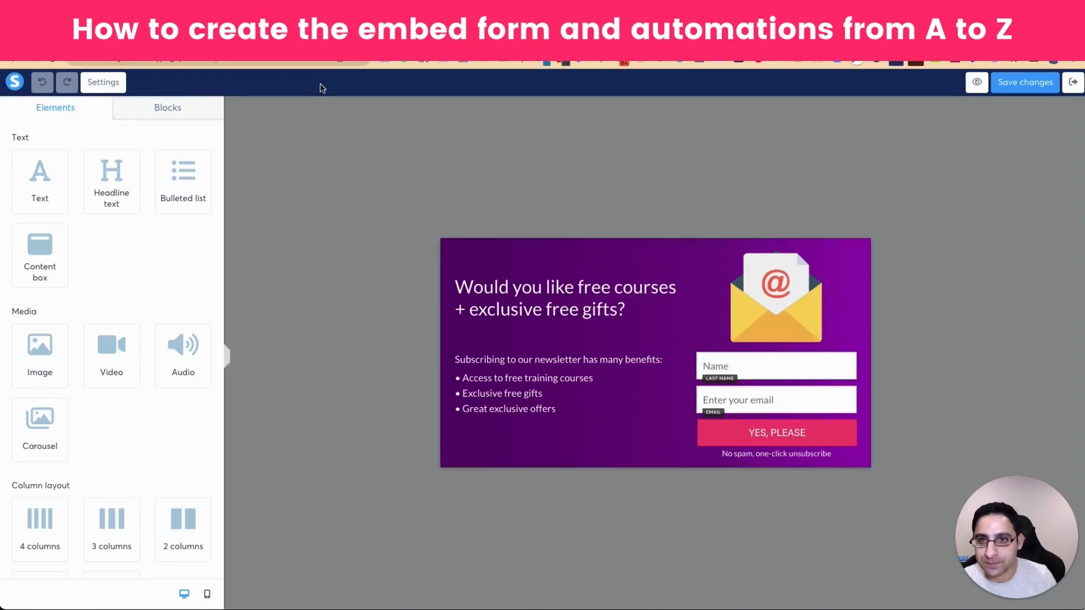
{"action": "left_click", "coordinate": [1071, 84]}
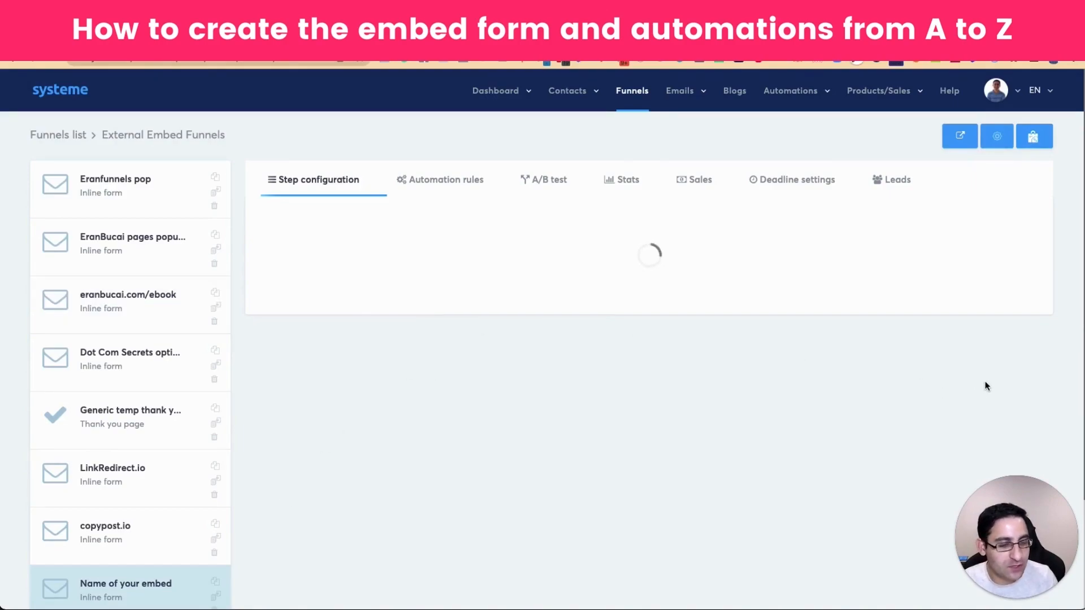
Step: Review the form's HTML script once more and close its dialog
{"action": "left_click", "coordinate": [1022, 347]}
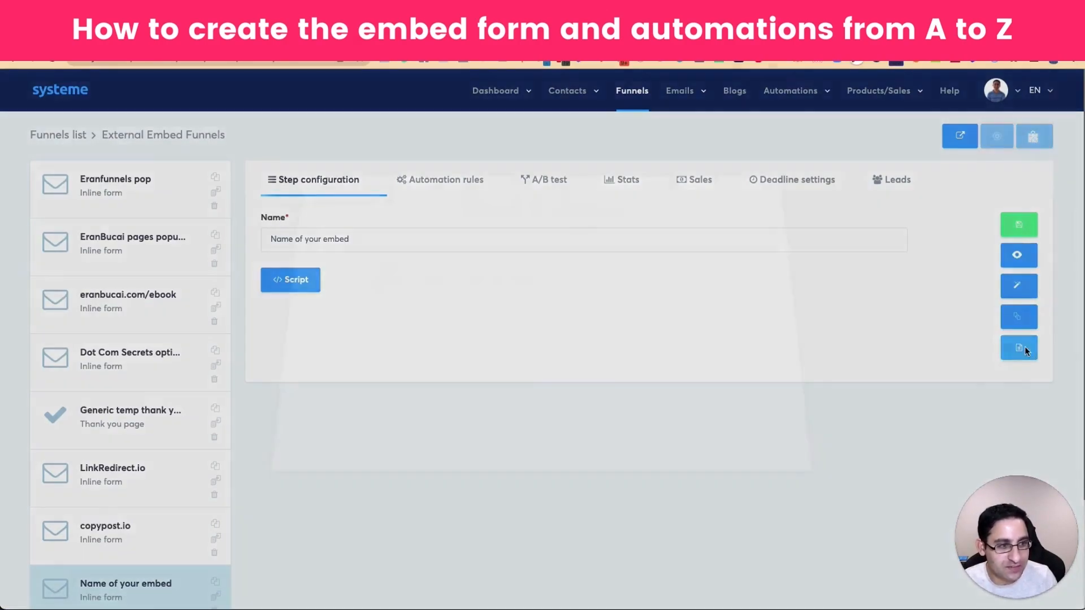
{"action": "left_click", "coordinate": [466, 319]}
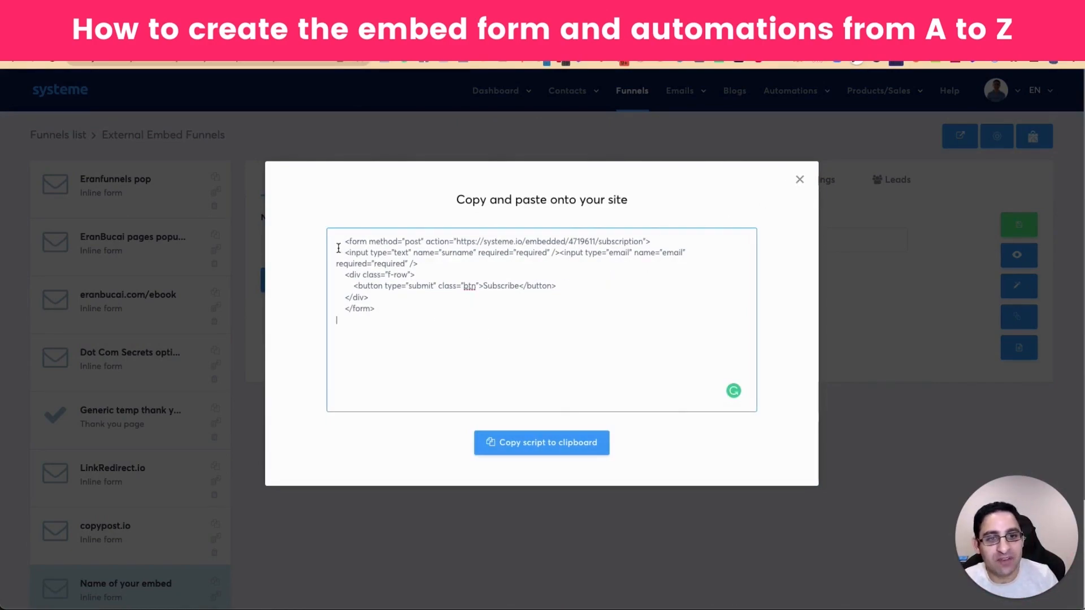
{"action": "left_click", "coordinate": [799, 179]}
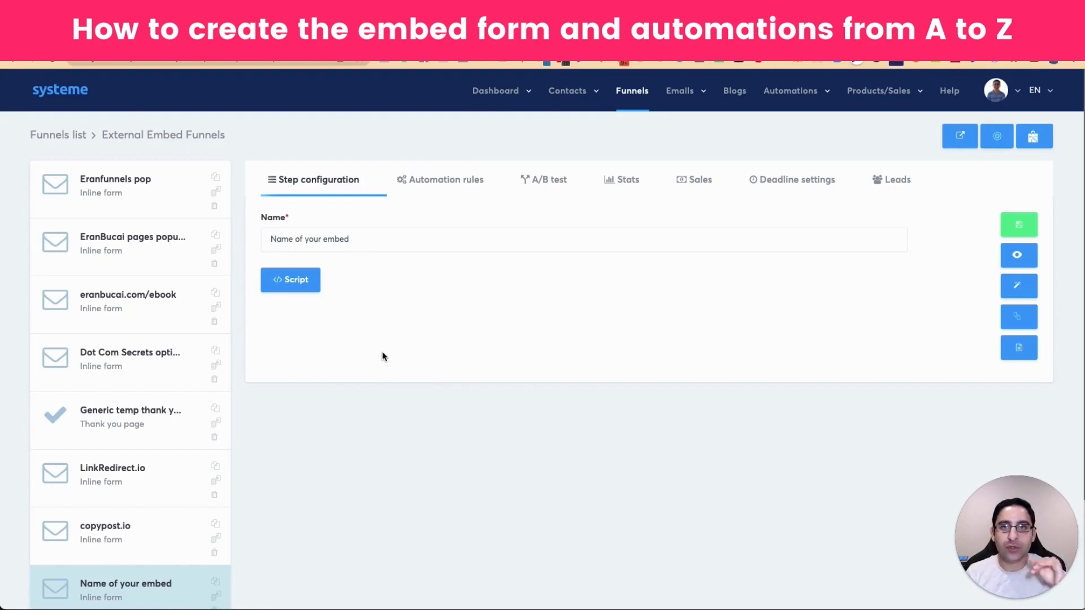
Step: Add an automation rule to the new form step with the "Funnel step form subscribed" trigger
{"action": "left_click", "coordinate": [429, 184]}
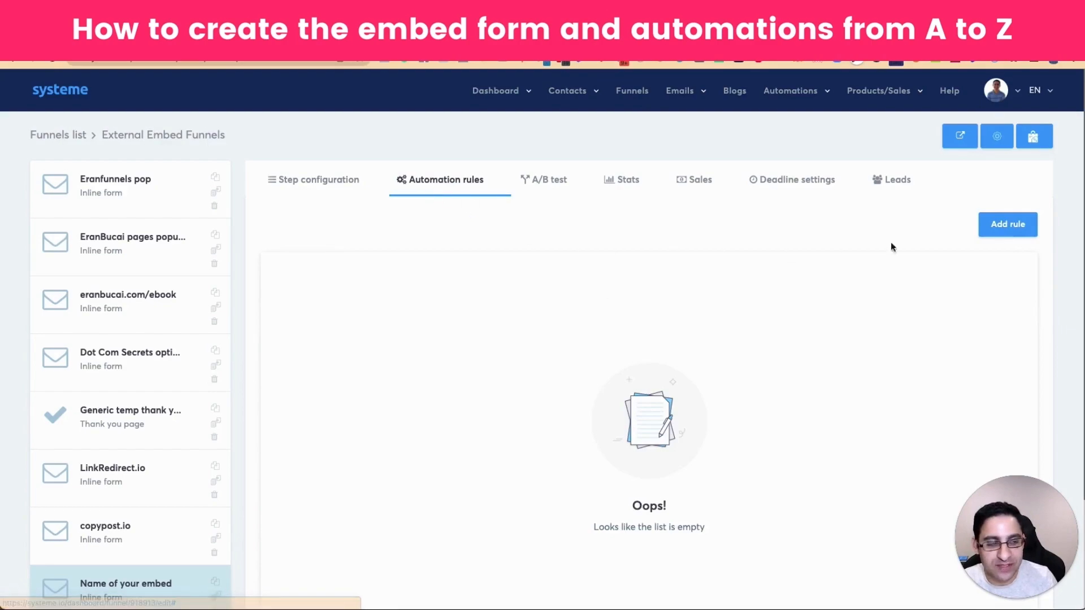
{"action": "left_click", "coordinate": [1004, 225]}
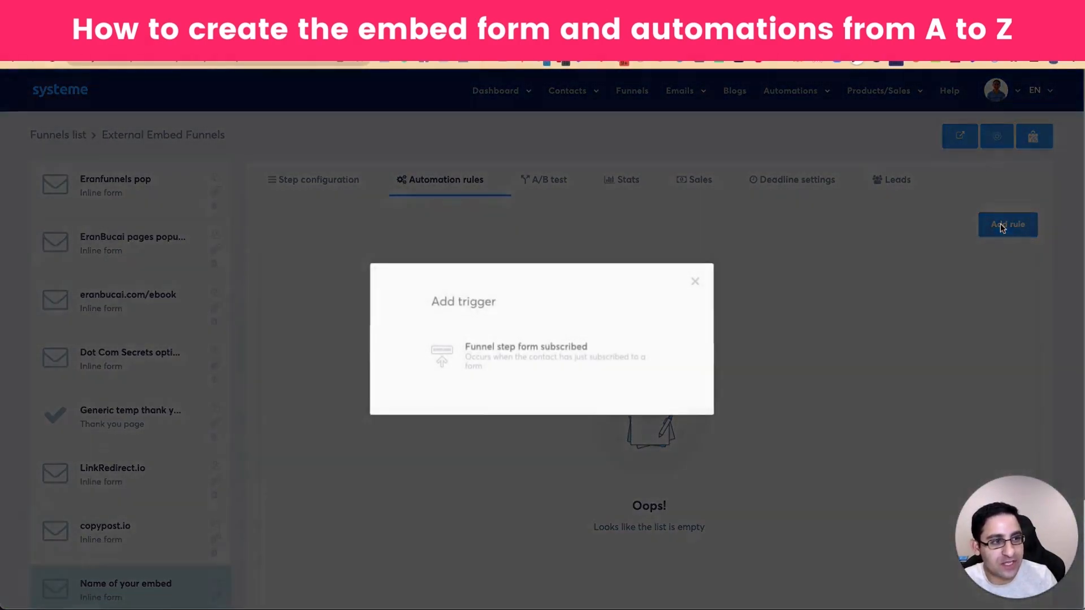
{"action": "left_click", "coordinate": [495, 361]}
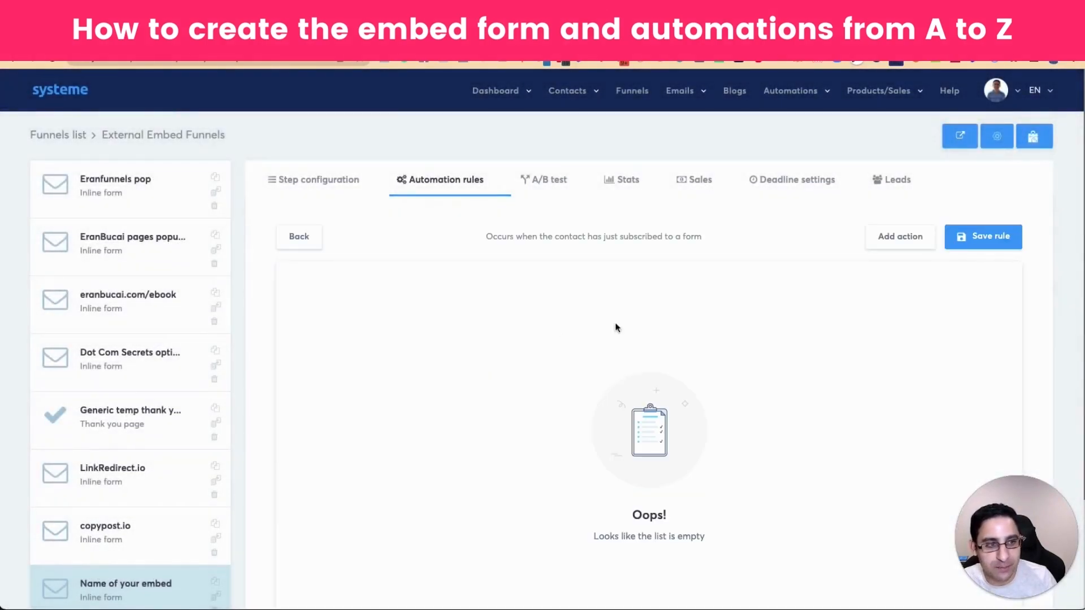
Step: Add a "Subscribe to campaign" action to the rule and view the available campaigns without choosing one
{"action": "left_click", "coordinate": [892, 240]}
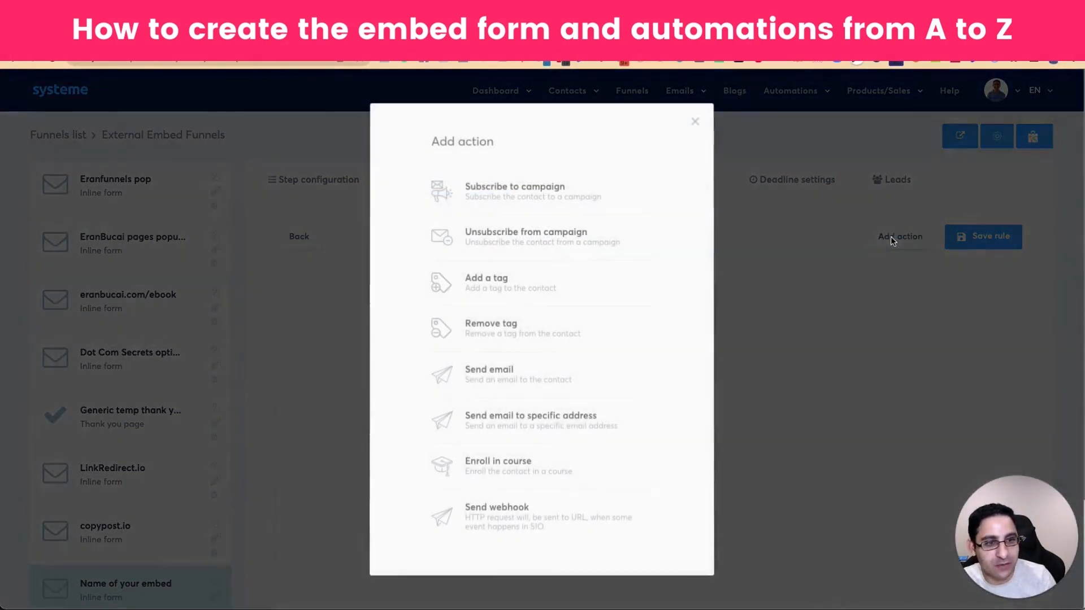
{"action": "left_click", "coordinate": [522, 194]}
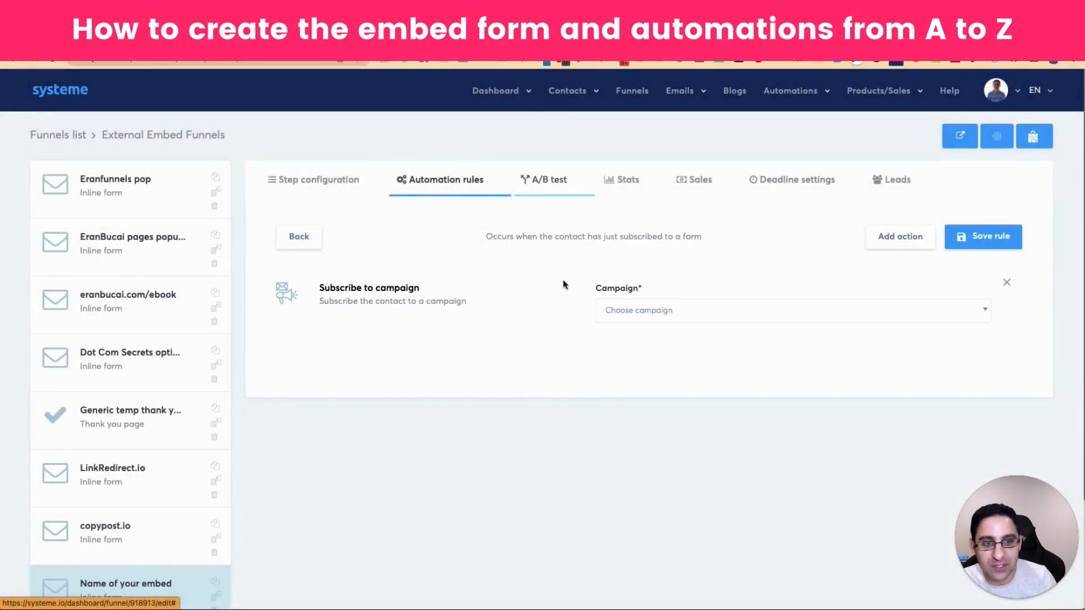
{"action": "left_click", "coordinate": [641, 310]}
{"action": "scroll", "coordinate": [664, 435], "scroll_direction": "down", "scroll_amount": 1}
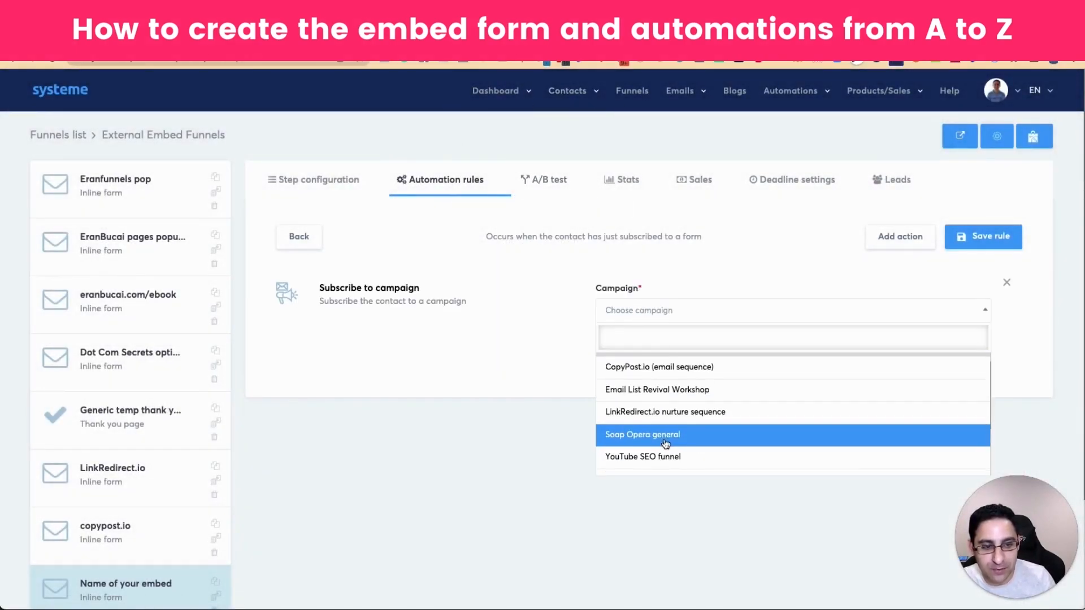
{"action": "left_click", "coordinate": [506, 339]}
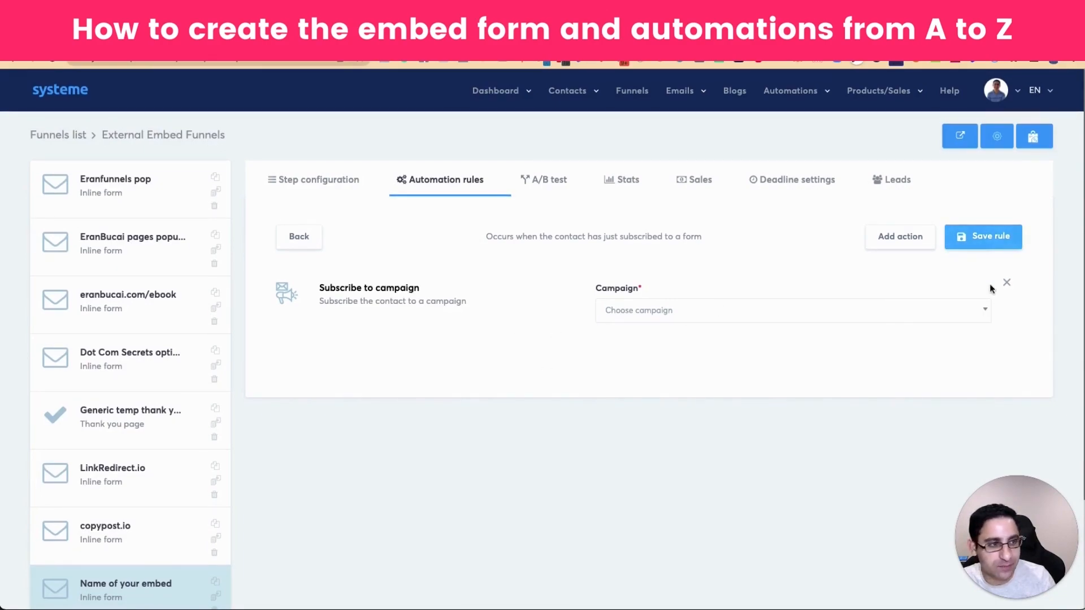
Step: Add an "Add a tag" action to the rule and search its tags for "sequ" without choosing one
{"action": "left_click", "coordinate": [898, 240]}
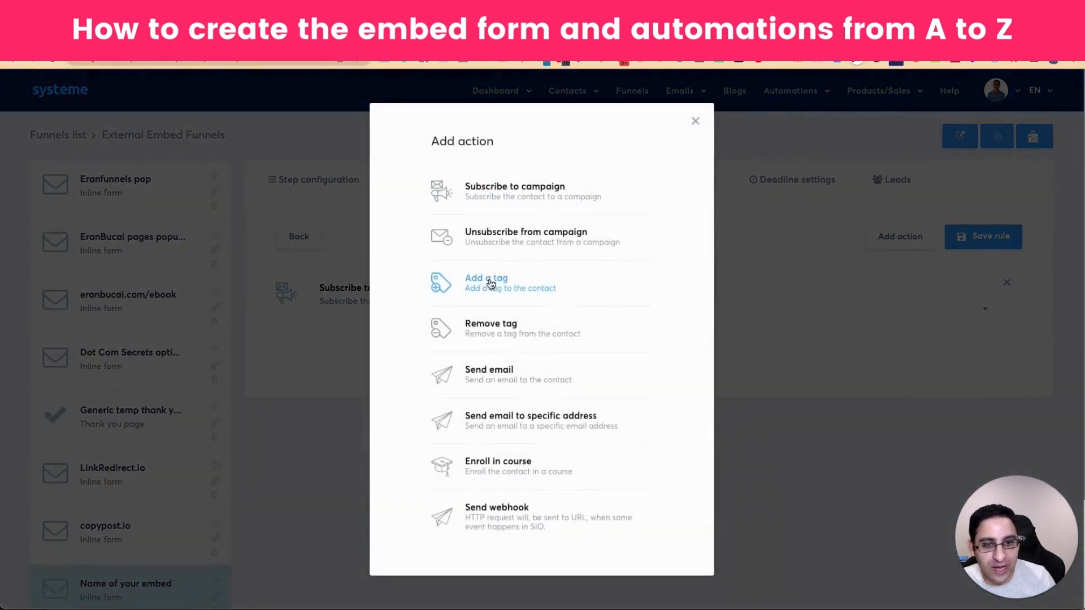
{"action": "left_click", "coordinate": [489, 283]}
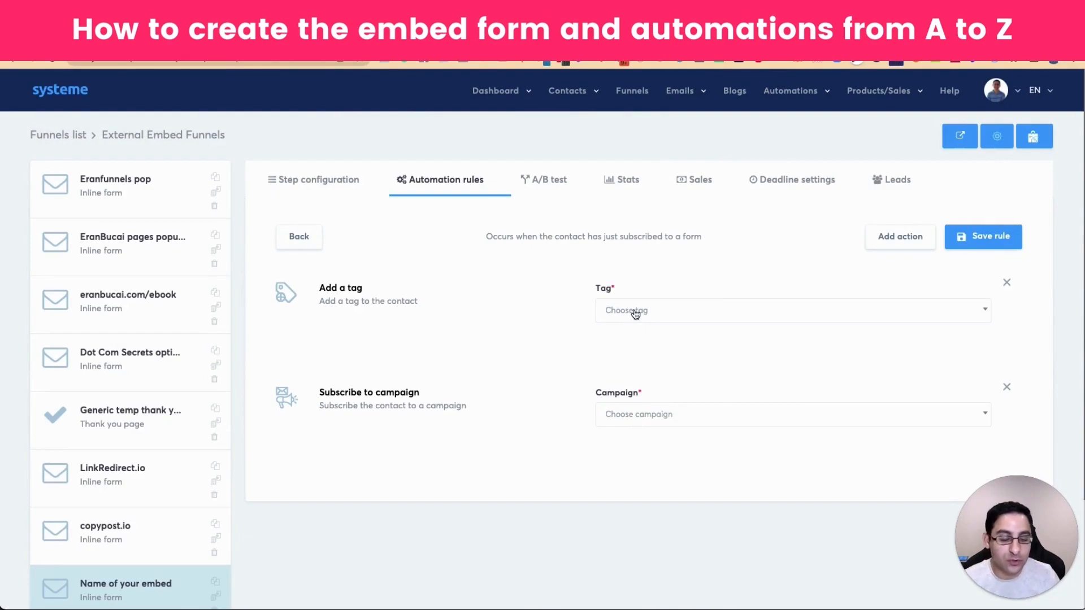
{"action": "left_click", "coordinate": [635, 315]}
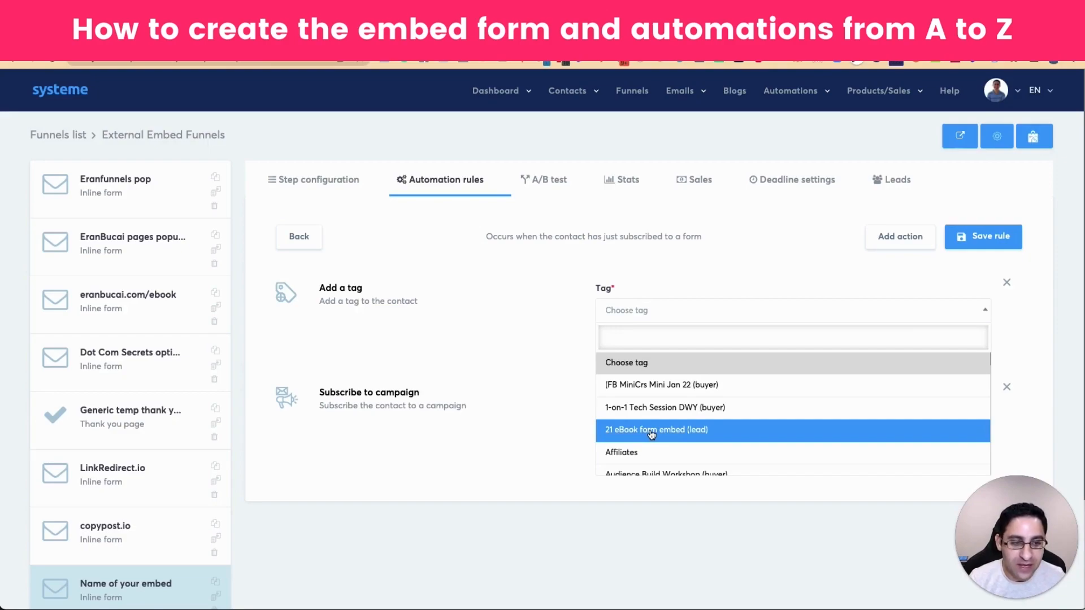
{"action": "scroll", "coordinate": [651, 435], "scroll_direction": "down", "scroll_amount": 1}
{"action": "scroll", "coordinate": [650, 433], "scroll_direction": "up", "scroll_amount": 1}
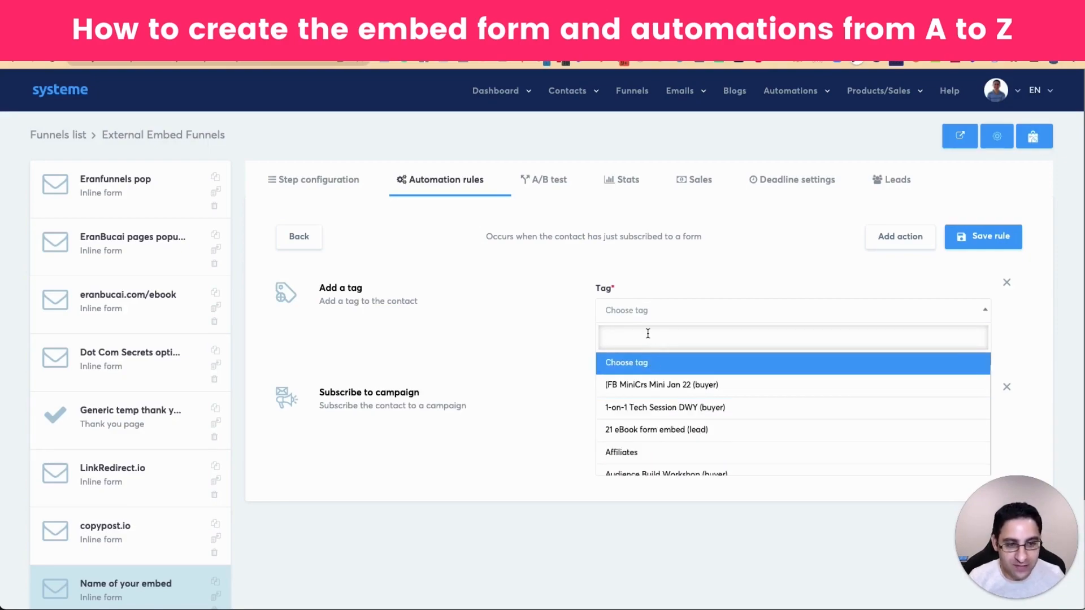
{"action": "type", "text": "sequ"}
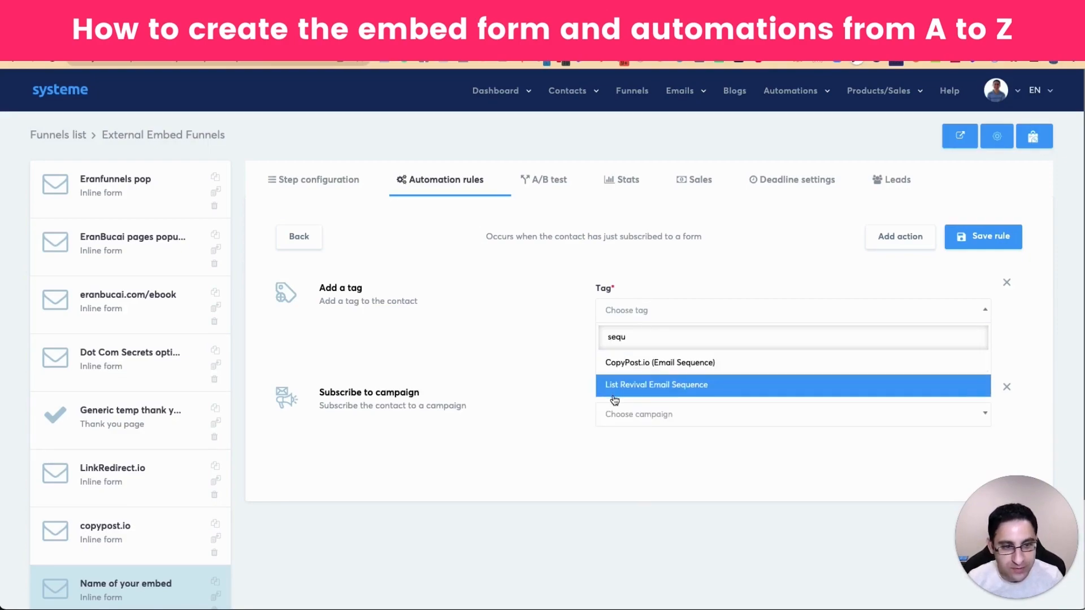
{"action": "left_click", "coordinate": [488, 354]}
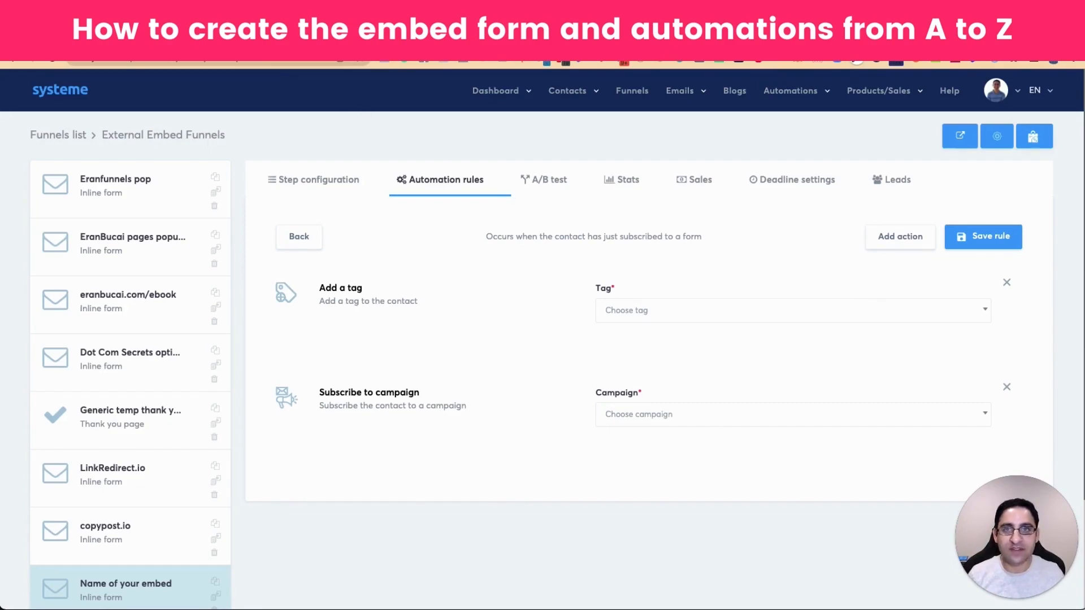
Step: Review the optional individual-email note in the Google Docs outline, and check the rule's available actions in systeme.io without adding one
{"action": "left_click", "coordinate": [214, 35]}
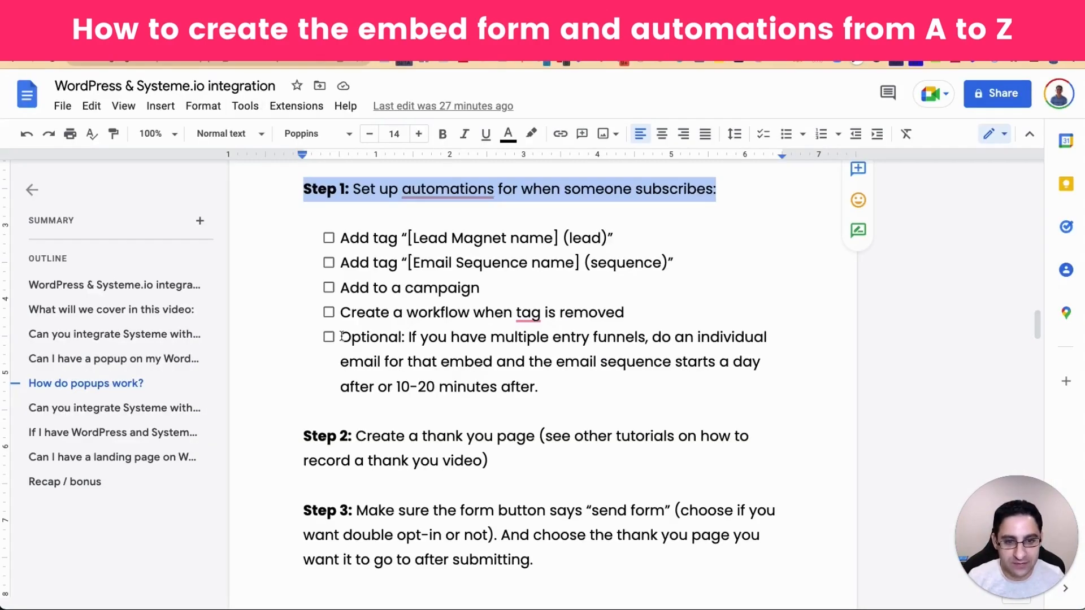
{"action": "left_click_drag", "start_coordinate": [341, 336], "coordinate": [540, 382]}
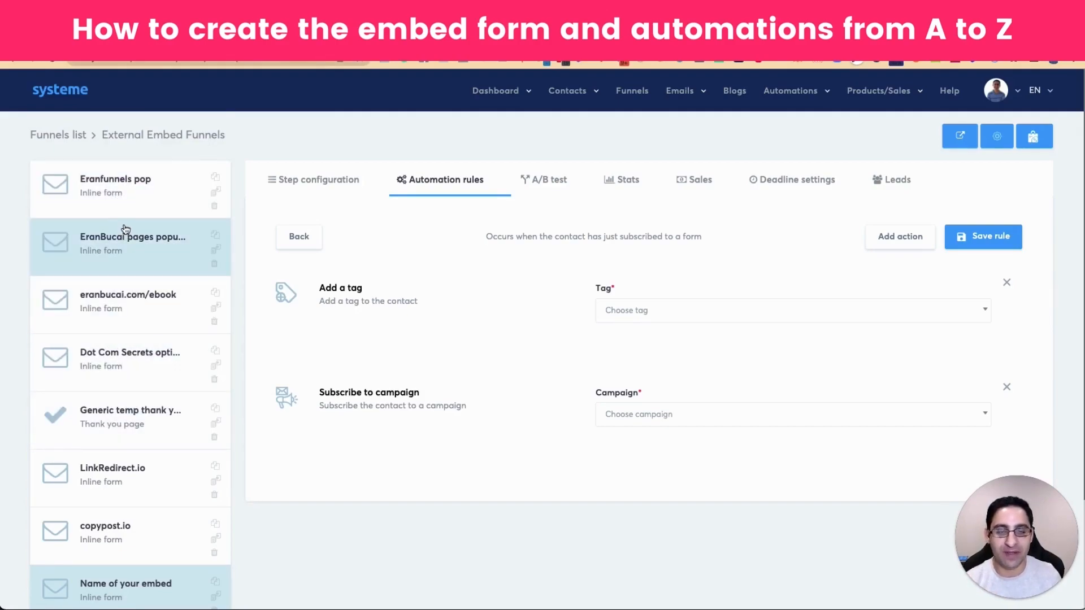
{"action": "left_click", "coordinate": [890, 242]}
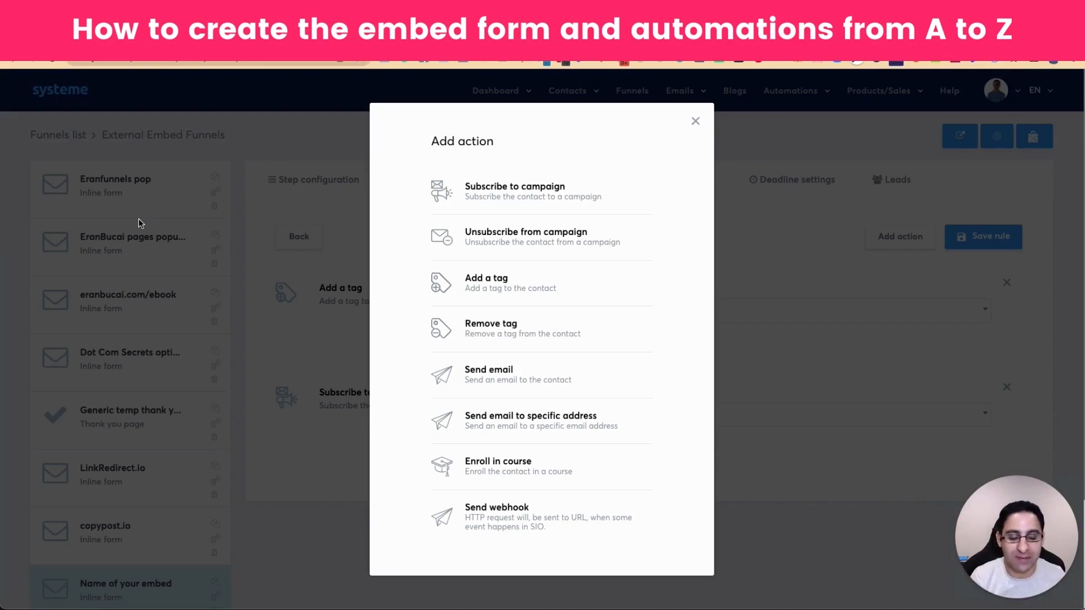
{"action": "left_click", "coordinate": [696, 121]}
{"action": "mouse_move", "coordinate": [679, 94]}
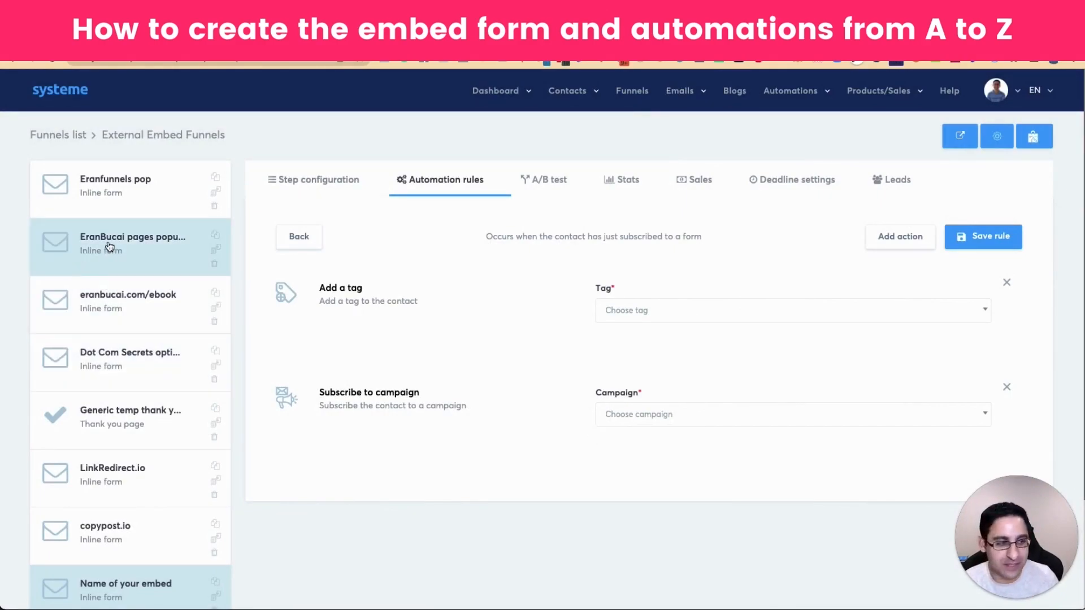
Step: Select the "Eranfunnels pop" form step, load the EranFunnels site in a new browser tab, and examine and dismiss its opt-in popup
{"action": "left_click", "coordinate": [121, 196]}
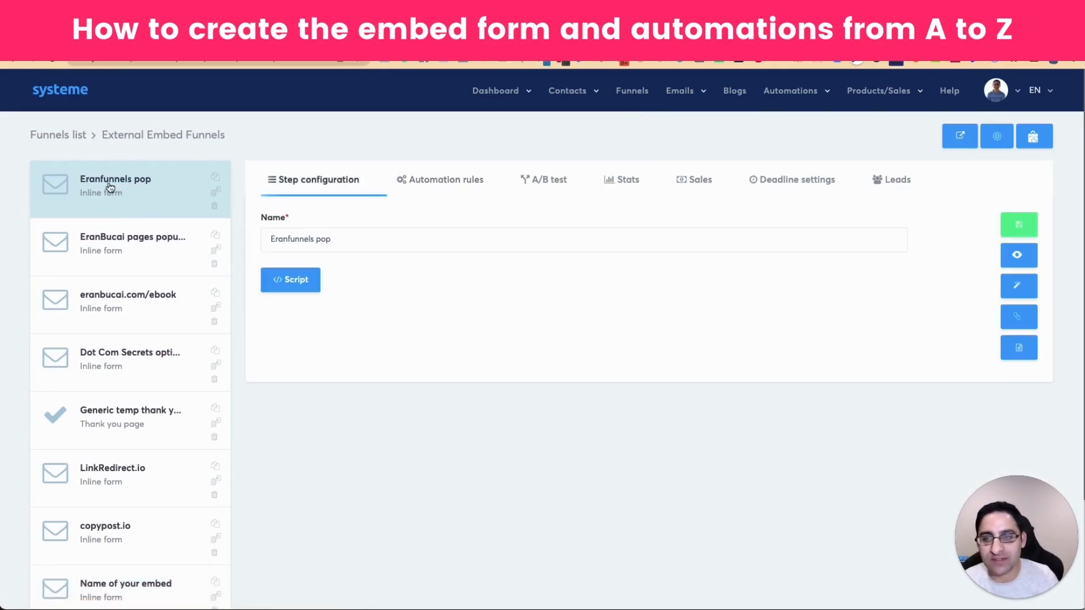
{"action": "mouse_move", "coordinate": [578, 99]}
{"action": "key", "text": "super+t"}
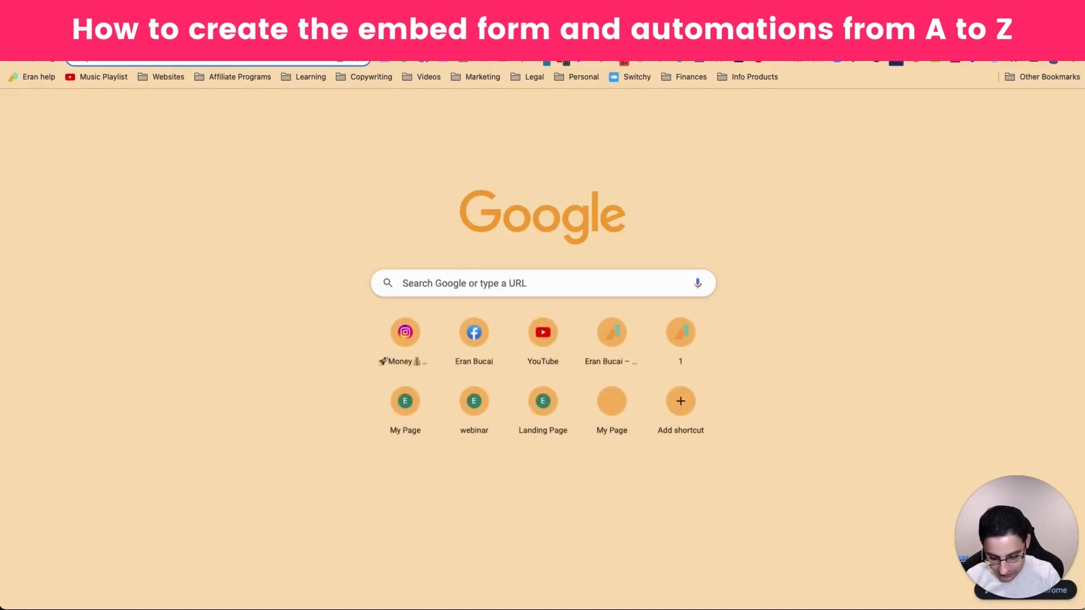
{"action": "type", "text": "eranfu"}
{"action": "key", "text": "Right"}
{"action": "key", "text": "Return"}
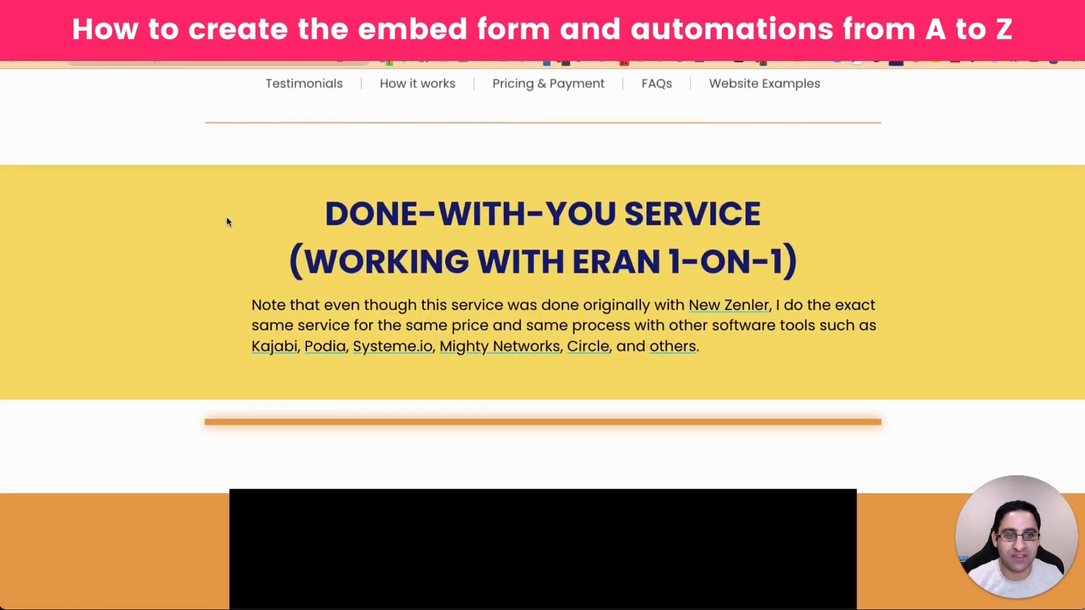
{"action": "scroll", "coordinate": [562, 269], "scroll_direction": "down", "scroll_amount": 2}
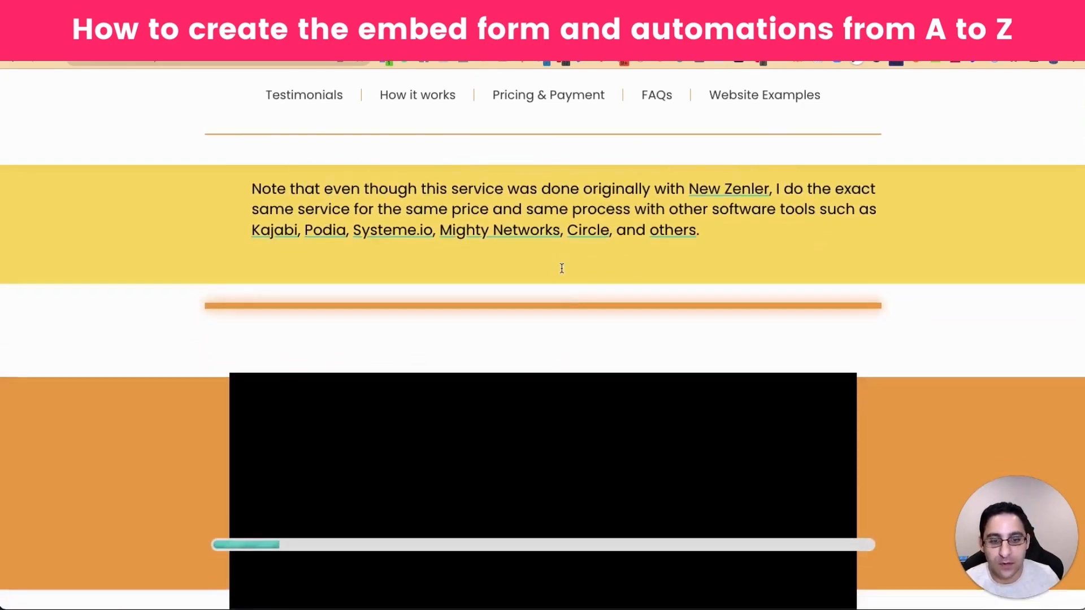
{"action": "scroll", "coordinate": [562, 268], "scroll_direction": "down", "scroll_amount": 4}
{"action": "scroll", "coordinate": [561, 269], "scroll_direction": "up", "scroll_amount": 6}
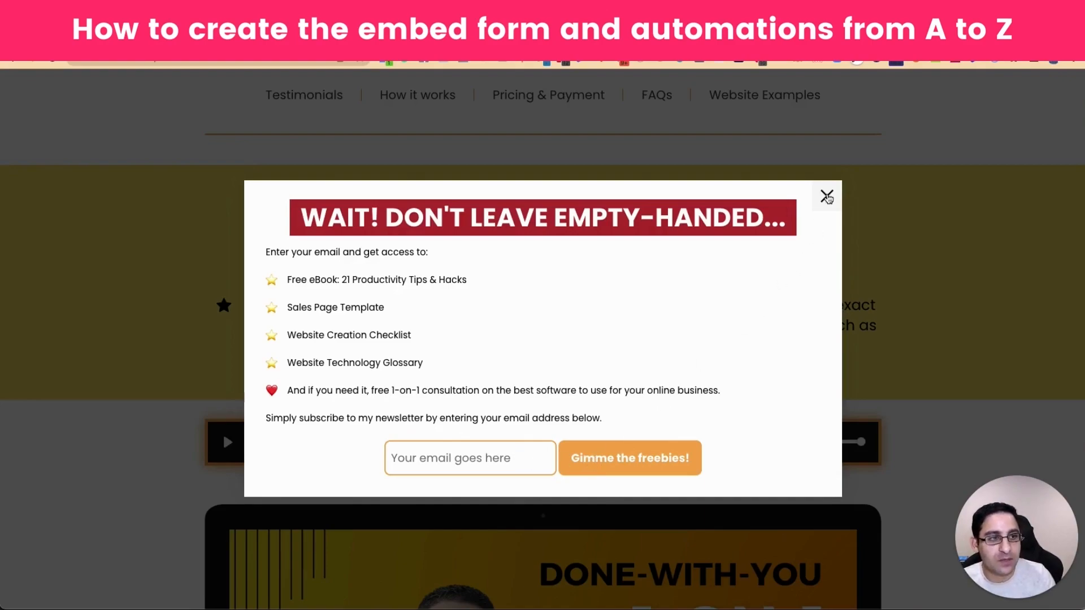
{"action": "left_click", "coordinate": [827, 196]}
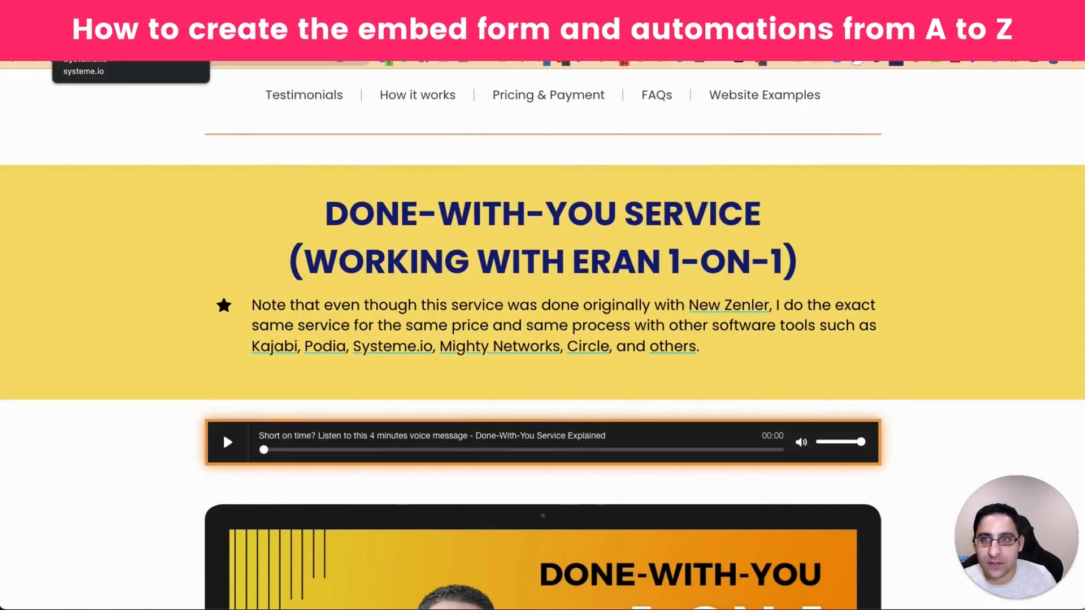
Step: Return to systeme.io and open the email used by the "Send email" action in the "Eranfunnels pop" automation rule
{"action": "left_click", "coordinate": [113, 51]}
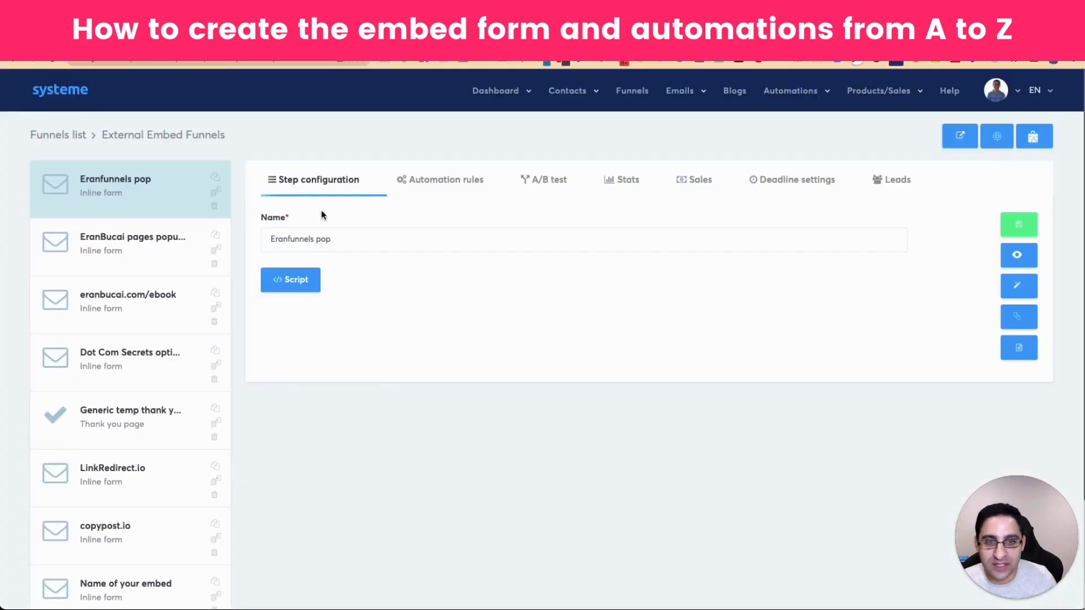
{"action": "left_click", "coordinate": [461, 181]}
{"action": "left_click", "coordinate": [509, 250]}
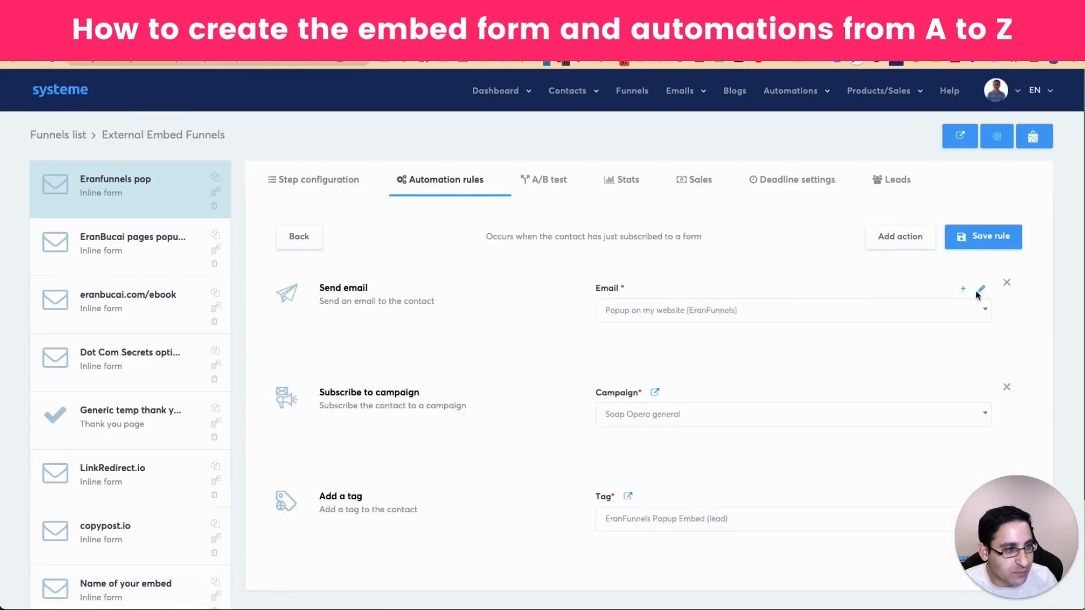
{"action": "left_click", "coordinate": [964, 291]}
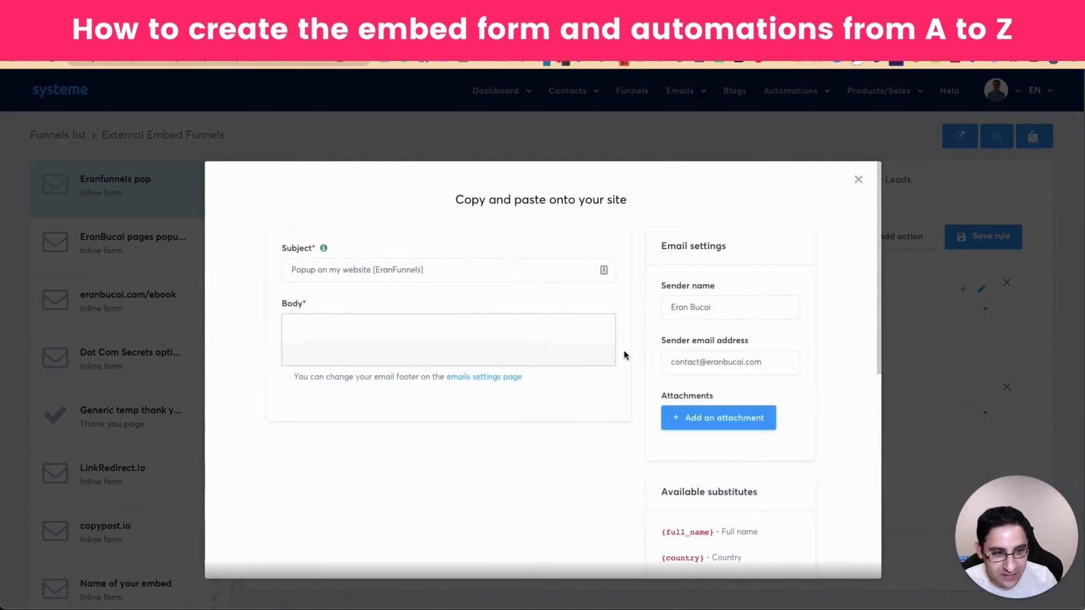
{"action": "scroll", "coordinate": [330, 294], "scroll_direction": "down", "scroll_amount": 3}
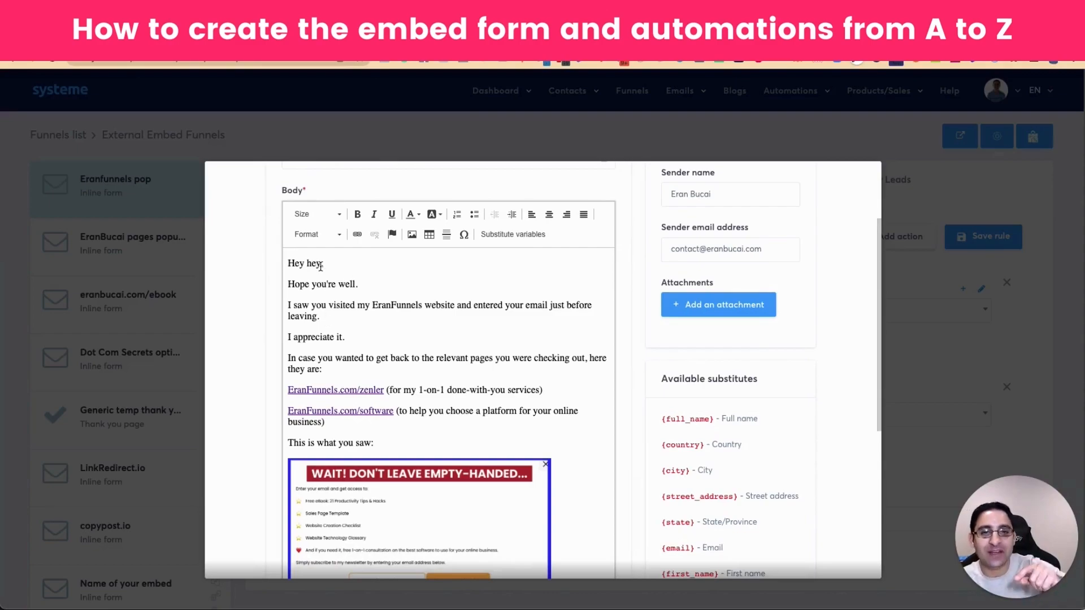
Step: View the substitute variables available for the email's "Hey hey," greeting and close the dialog without inserting one
{"action": "left_click", "coordinate": [324, 266]}
{"action": "left_click", "coordinate": [504, 236]}
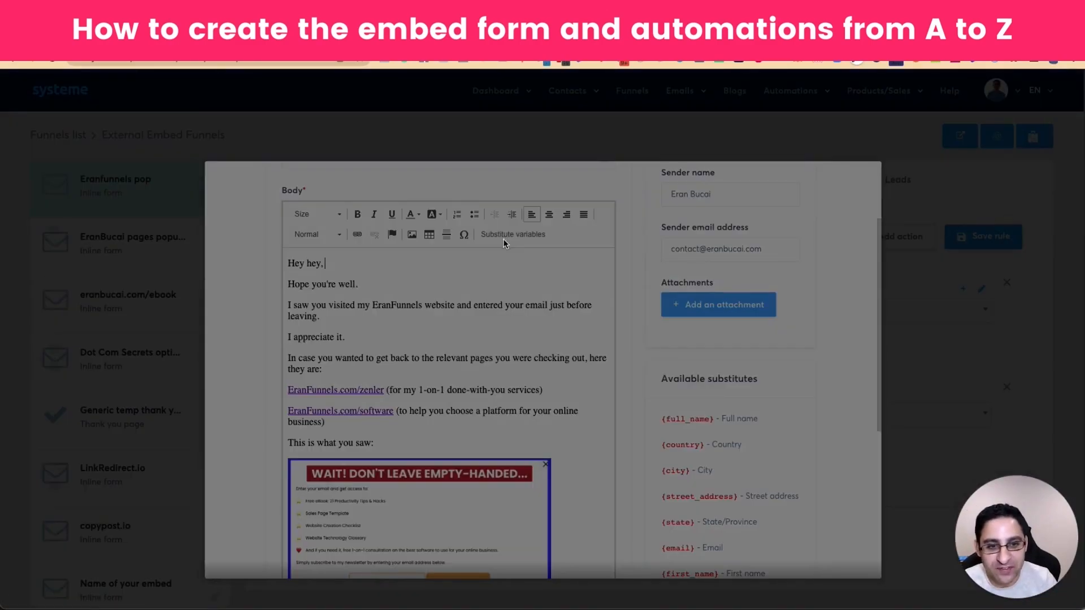
{"action": "left_click", "coordinate": [474, 303]}
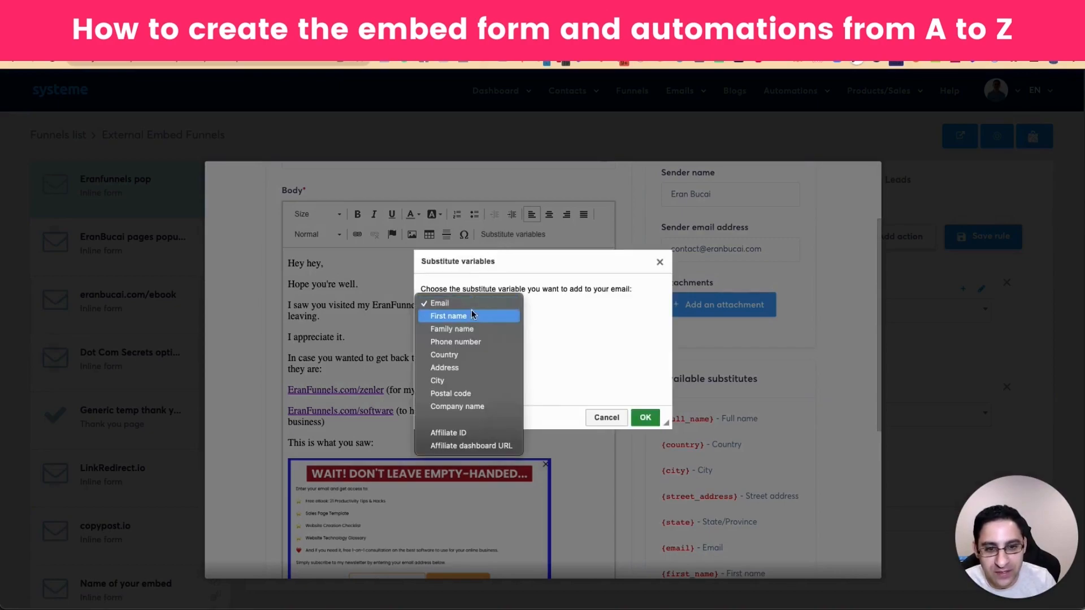
{"action": "left_click", "coordinate": [659, 262]}
{"action": "left_click", "coordinate": [659, 261]}
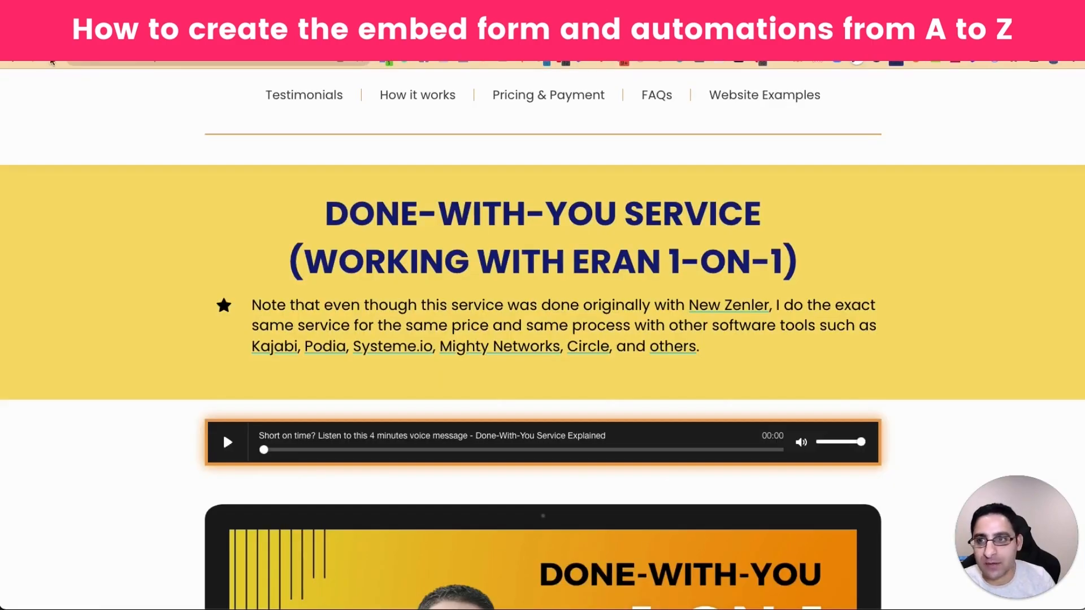
Step: Revisit the EranFunnels page, and read the email's opening and its two page links, highlighting the website mention and link descriptions
{"action": "left_click", "coordinate": [52, 62]}
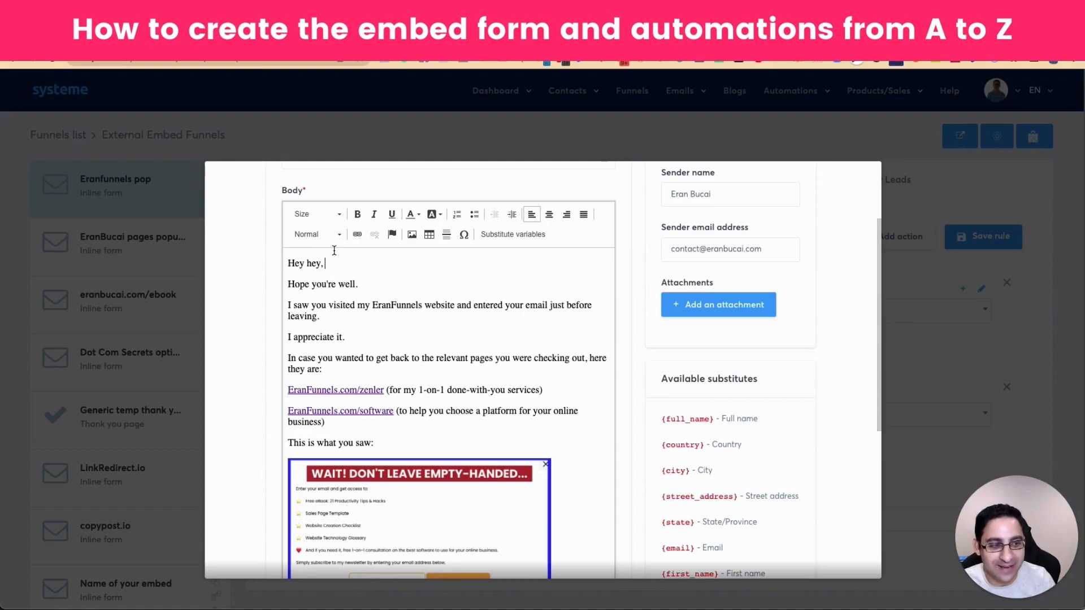
{"action": "scroll", "coordinate": [382, 309], "scroll_direction": "down", "scroll_amount": 1}
{"action": "scroll", "coordinate": [362, 310], "scroll_direction": "up", "scroll_amount": 1}
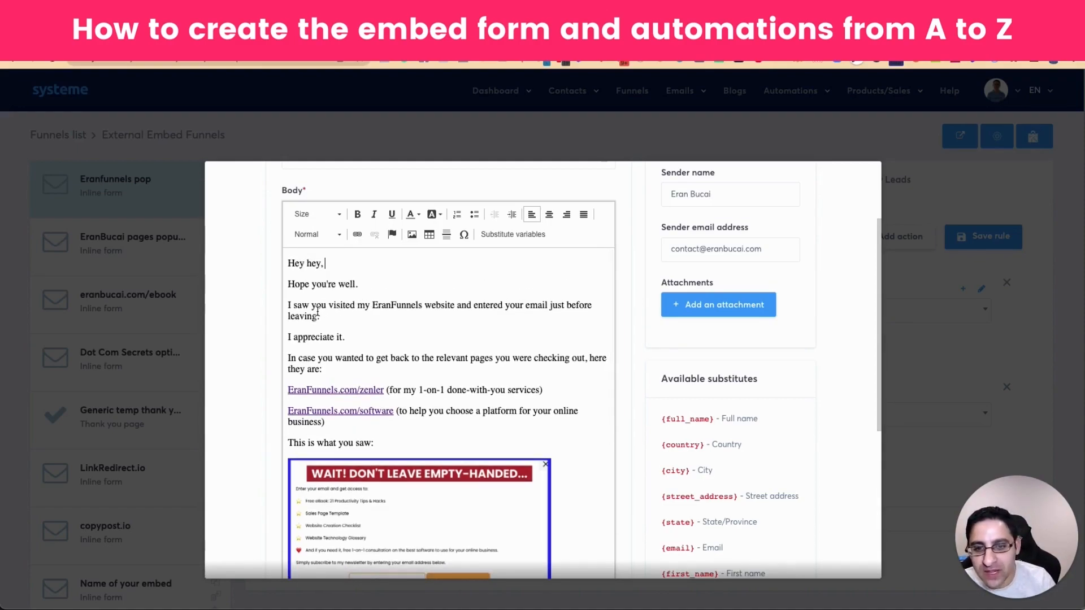
{"action": "left_click_drag", "start_coordinate": [372, 305], "coordinate": [446, 306]}
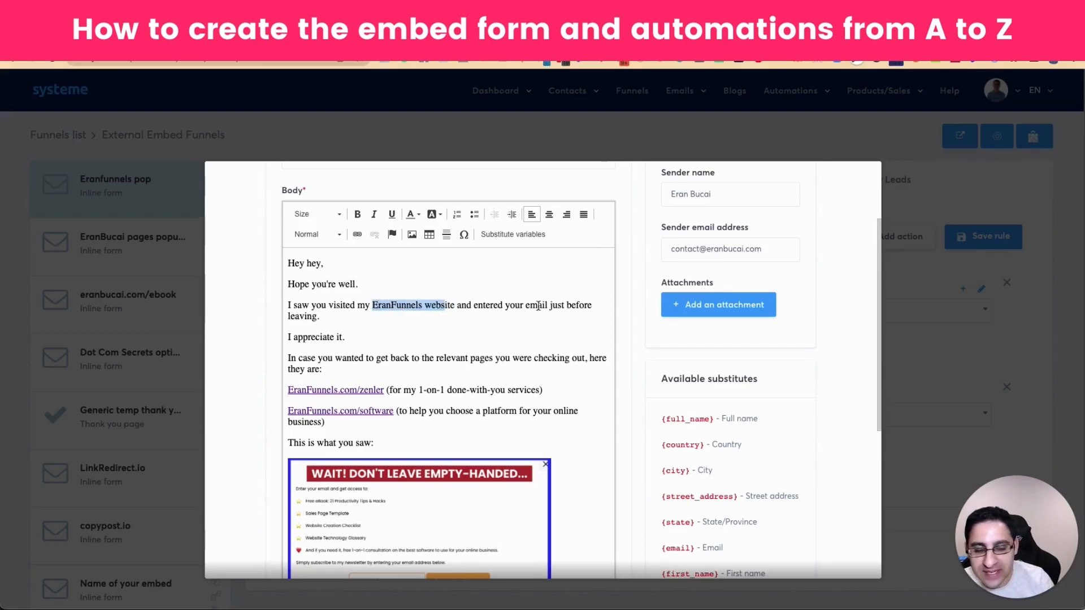
{"action": "scroll", "coordinate": [355, 322], "scroll_direction": "down", "scroll_amount": 1}
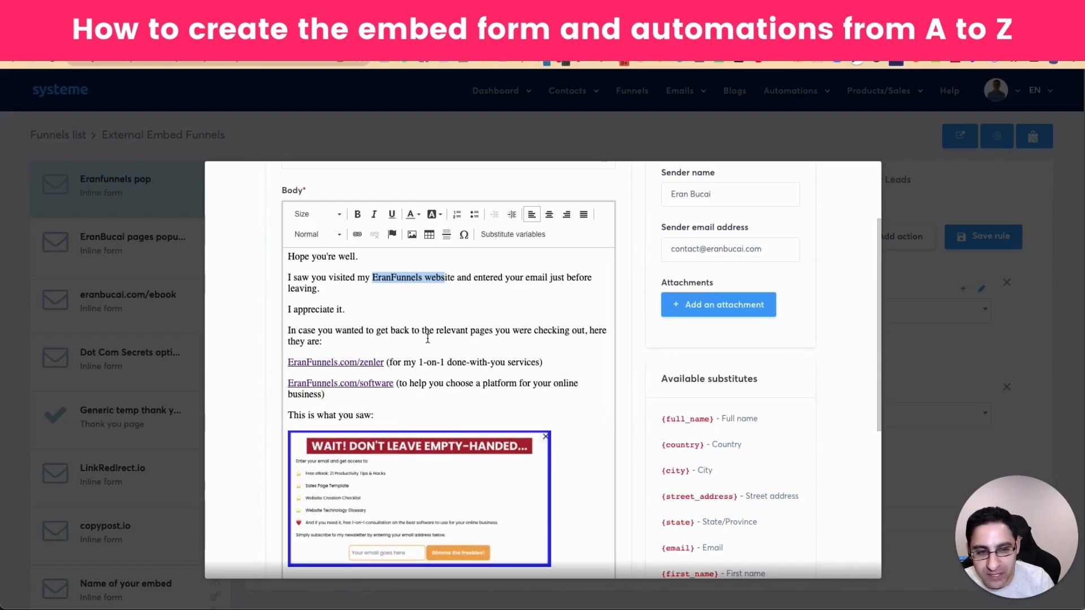
{"action": "left_click_drag", "start_coordinate": [388, 362], "coordinate": [536, 370]}
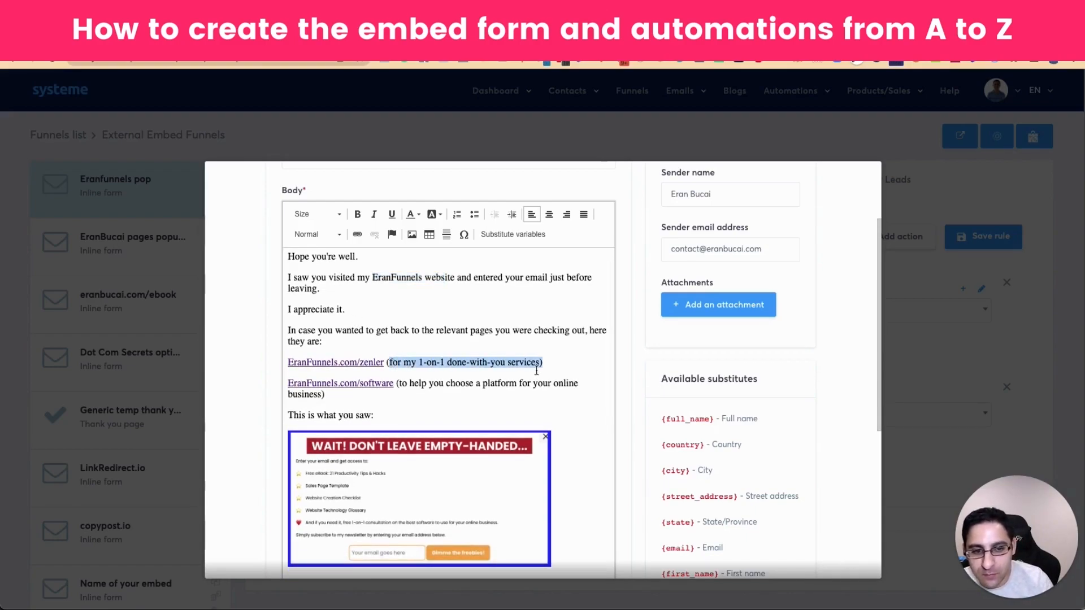
{"action": "left_click", "coordinate": [481, 384]}
{"action": "left_click_drag", "start_coordinate": [433, 384], "coordinate": [487, 384]}
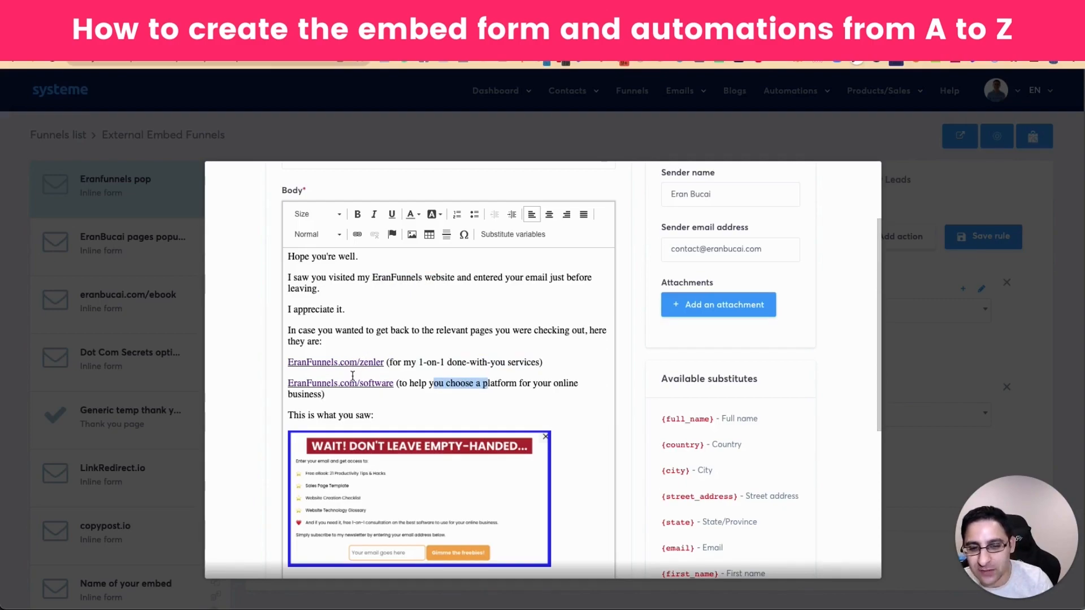
Step: Read the rest of the email body, from the popup screenshot and gift links through the sign-off and PS
{"action": "scroll", "coordinate": [377, 382], "scroll_direction": "down", "scroll_amount": 3}
{"action": "left_click", "coordinate": [339, 401]}
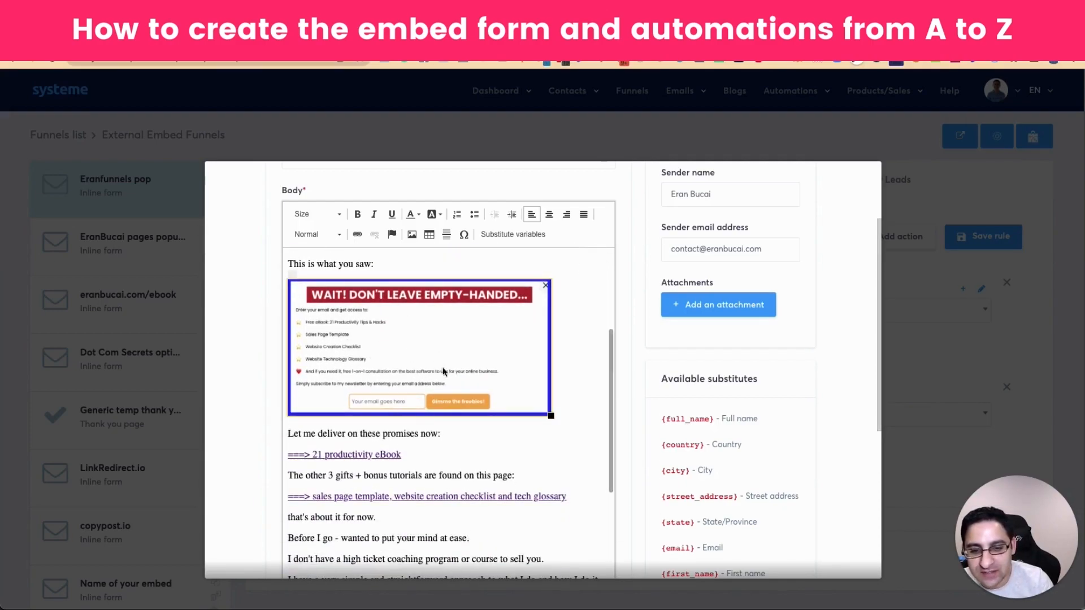
{"action": "scroll", "coordinate": [390, 356], "scroll_direction": "down", "scroll_amount": 1}
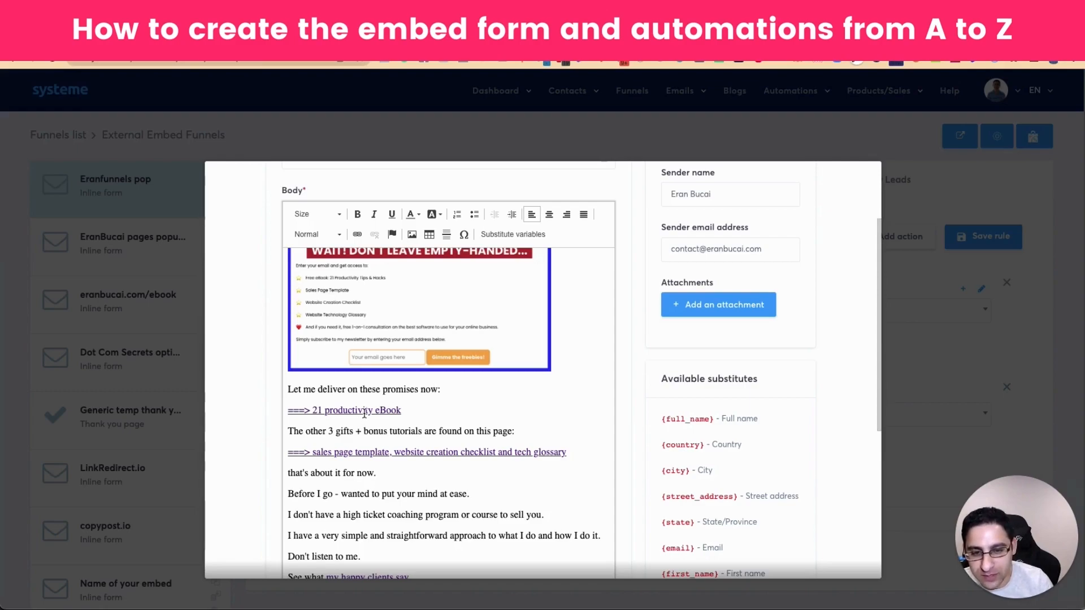
{"action": "scroll", "coordinate": [389, 433], "scroll_direction": "down", "scroll_amount": 2}
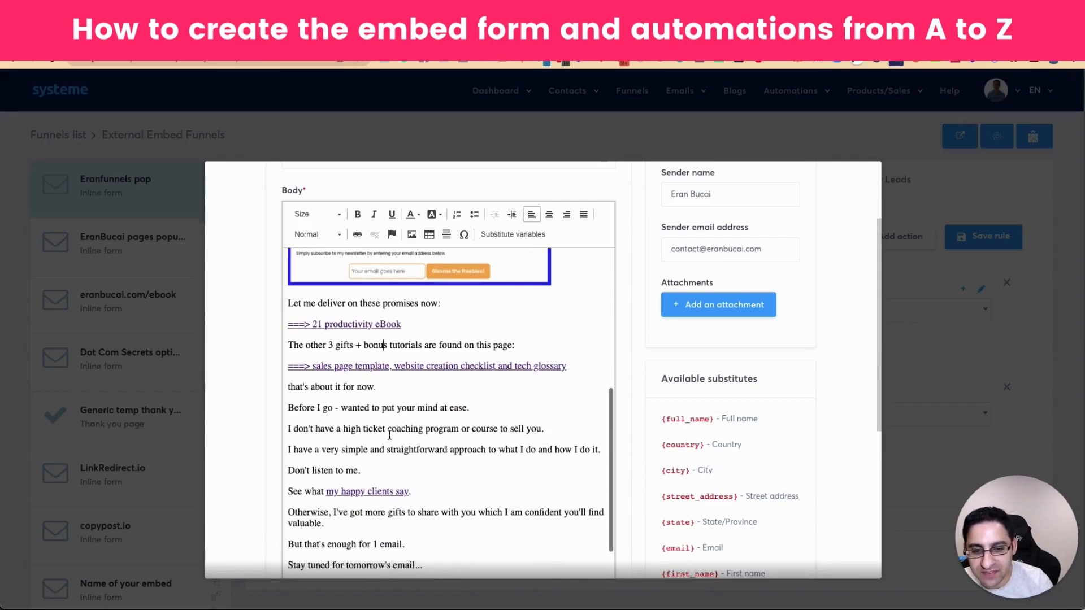
{"action": "scroll", "coordinate": [335, 404], "scroll_direction": "down", "scroll_amount": 1}
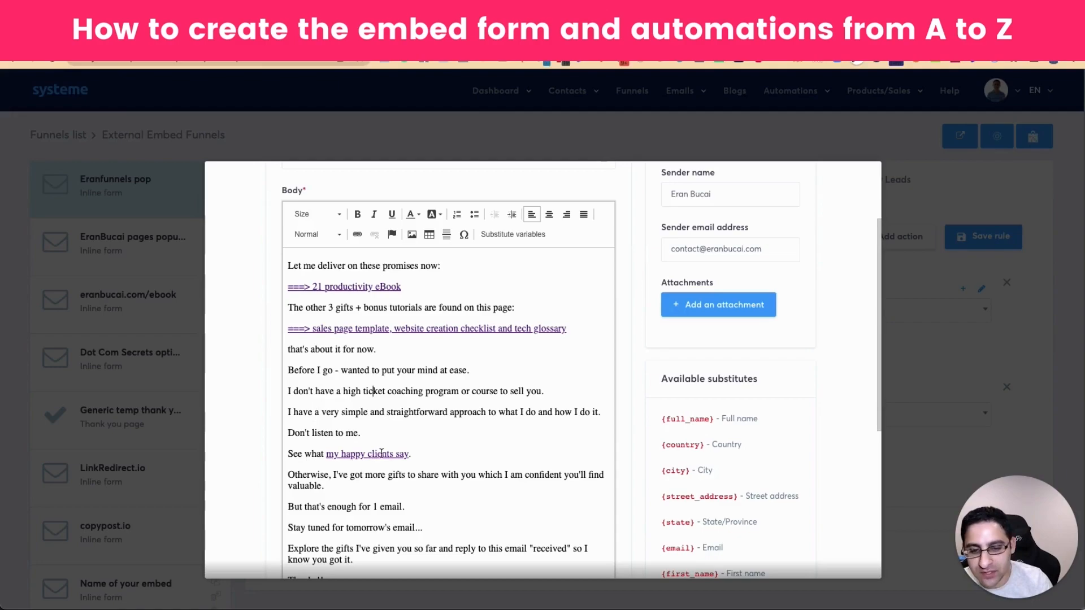
{"action": "scroll", "coordinate": [381, 452], "scroll_direction": "down", "scroll_amount": 3}
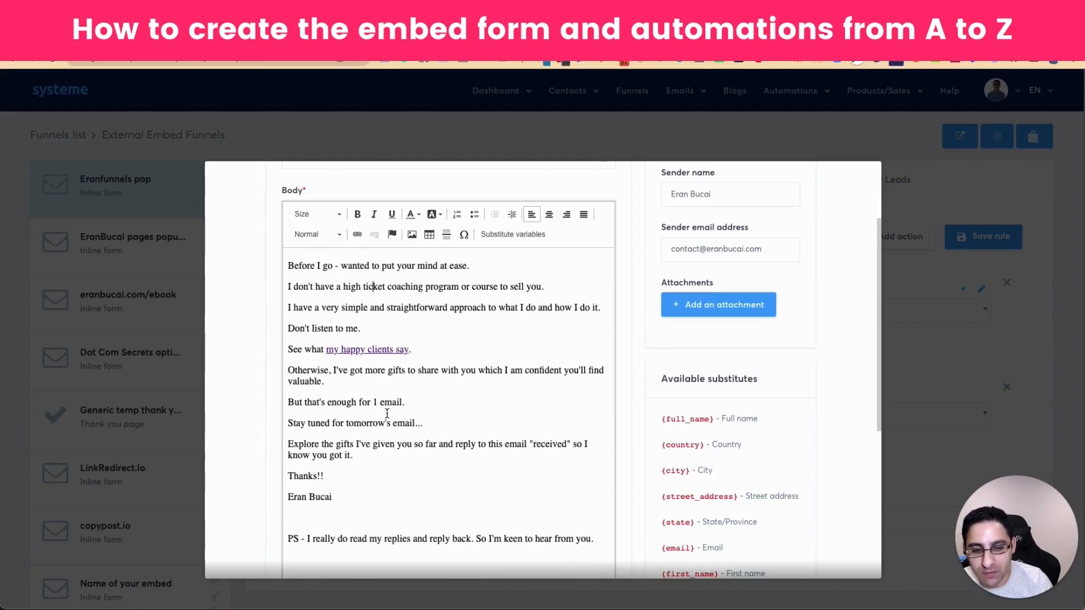
{"action": "scroll", "coordinate": [411, 544], "scroll_direction": "down", "scroll_amount": 3}
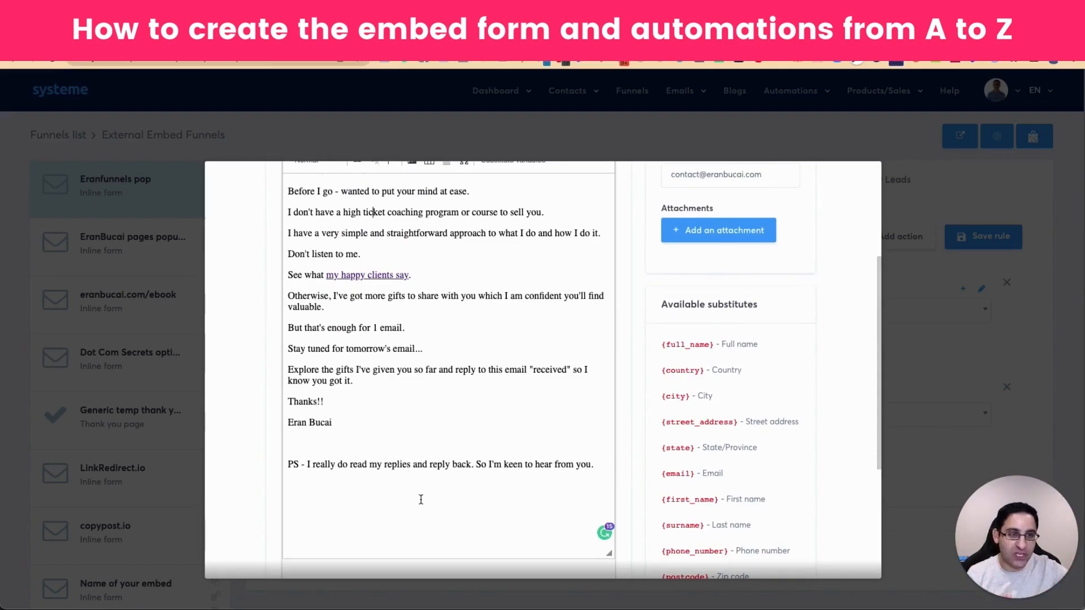
Step: Revisit the start of the popup email, close it without changes, and open the "EranBucai pages popup" inline form step
{"action": "scroll", "coordinate": [404, 376], "scroll_direction": "up", "scroll_amount": 10}
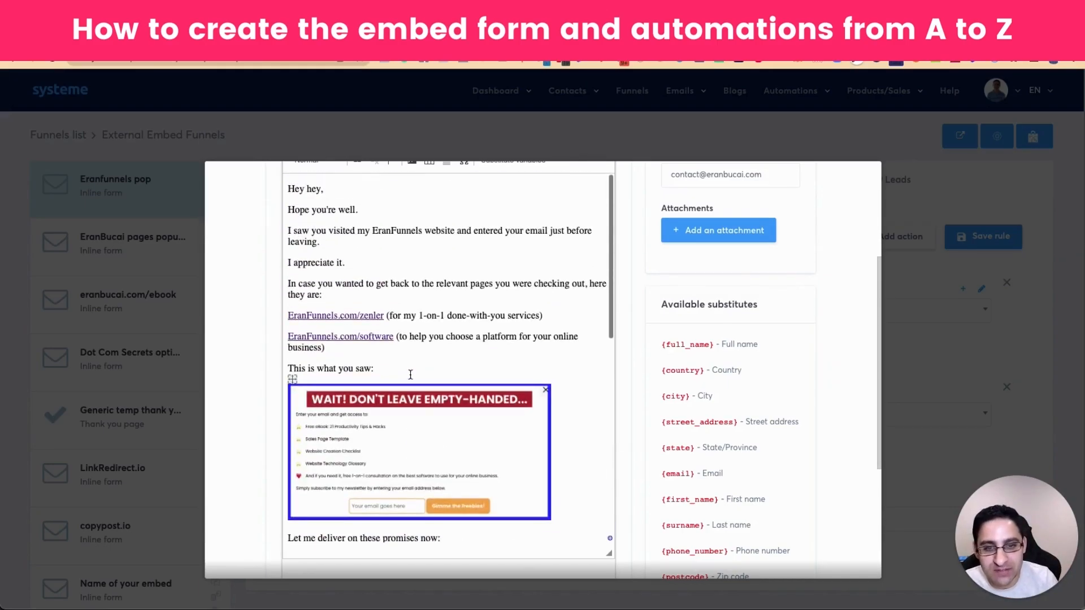
{"action": "scroll", "coordinate": [771, 204], "scroll_direction": "up", "scroll_amount": 5}
{"action": "left_click", "coordinate": [592, 128]}
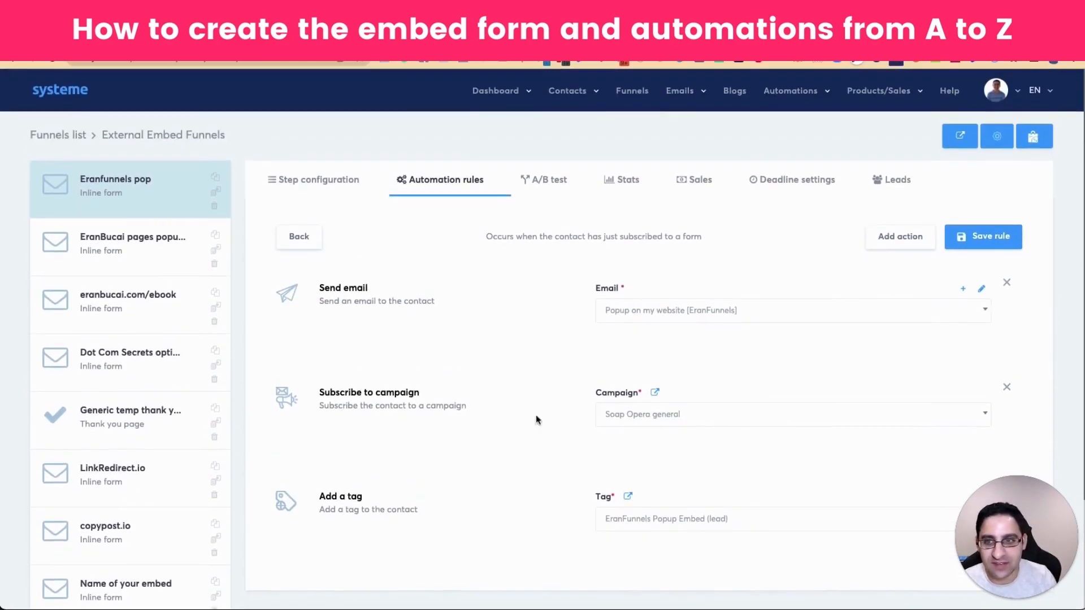
{"action": "left_click", "coordinate": [138, 257]}
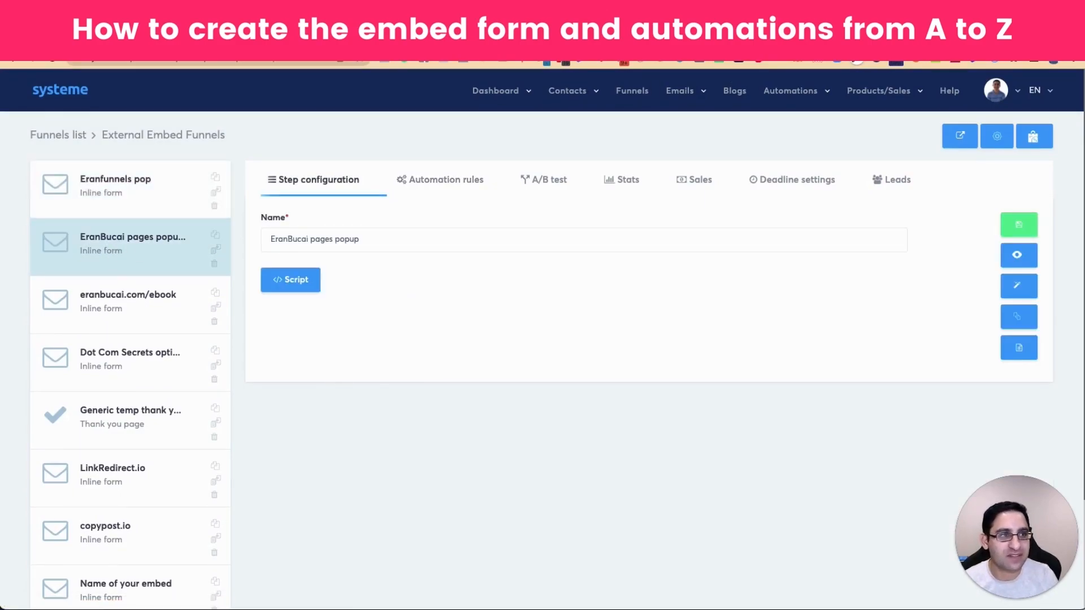
Step: Open eranbucai.com/testimonials in a new browser tab and look through the testimonials page
{"action": "key", "text": "super+t"}
{"action": "type", "text": "eranbucai"}
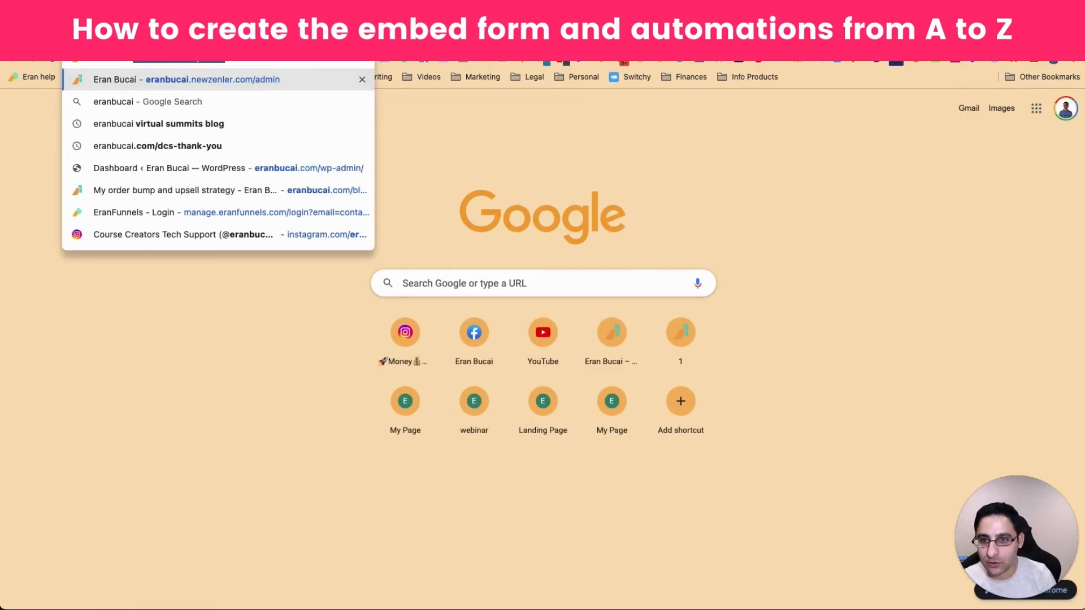
{"action": "type", "text": ".com/te"}
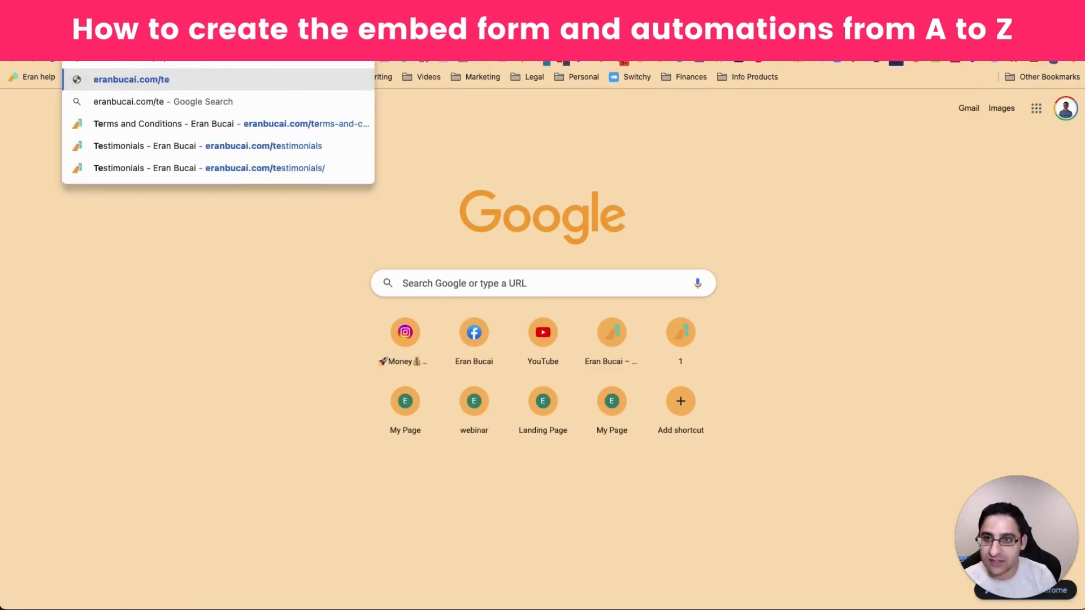
{"action": "key", "text": "Down"}
{"action": "key", "text": "Down"}
{"action": "key", "text": "Down"}
{"action": "key", "text": "Return"}
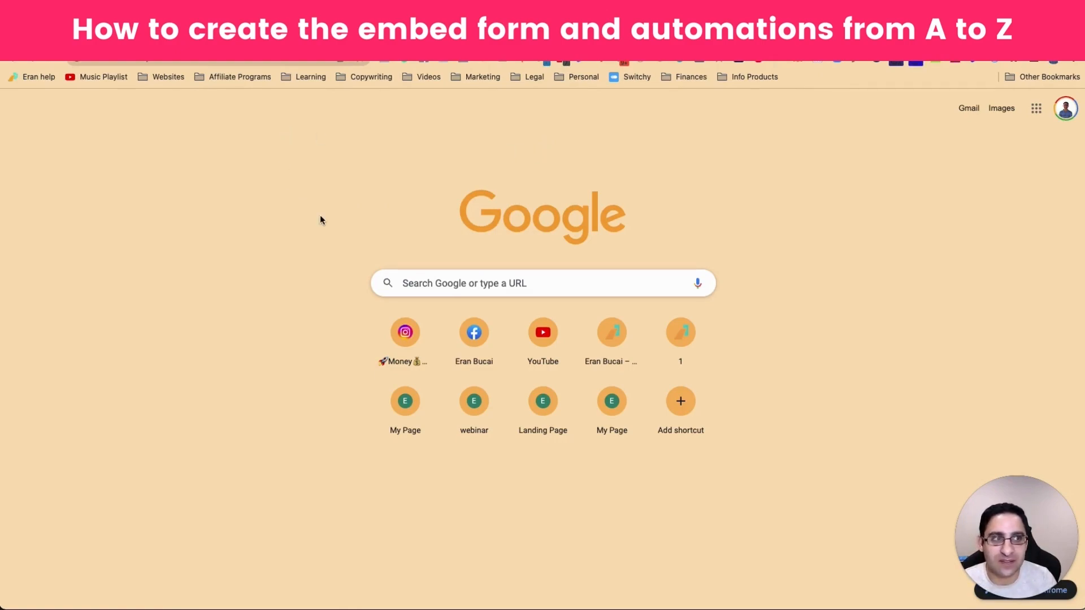
{"action": "scroll", "coordinate": [314, 205], "scroll_direction": "down", "scroll_amount": 6}
{"action": "scroll", "coordinate": [316, 209], "scroll_direction": "down", "scroll_amount": 20}
{"action": "scroll", "coordinate": [316, 209], "scroll_direction": "up", "scroll_amount": 20}
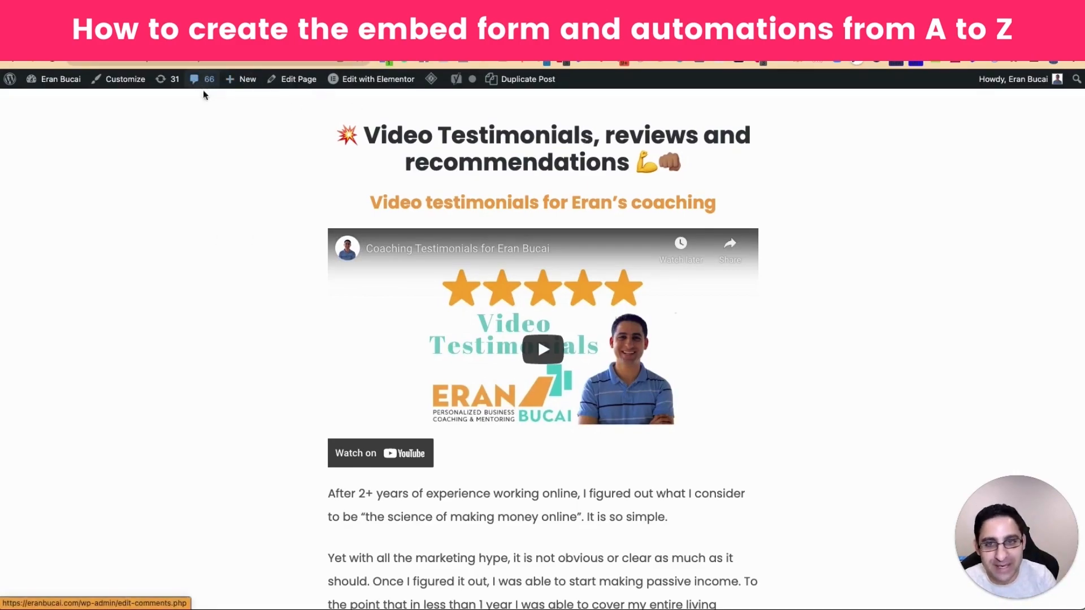
{"action": "left_click", "coordinate": [207, 62]}
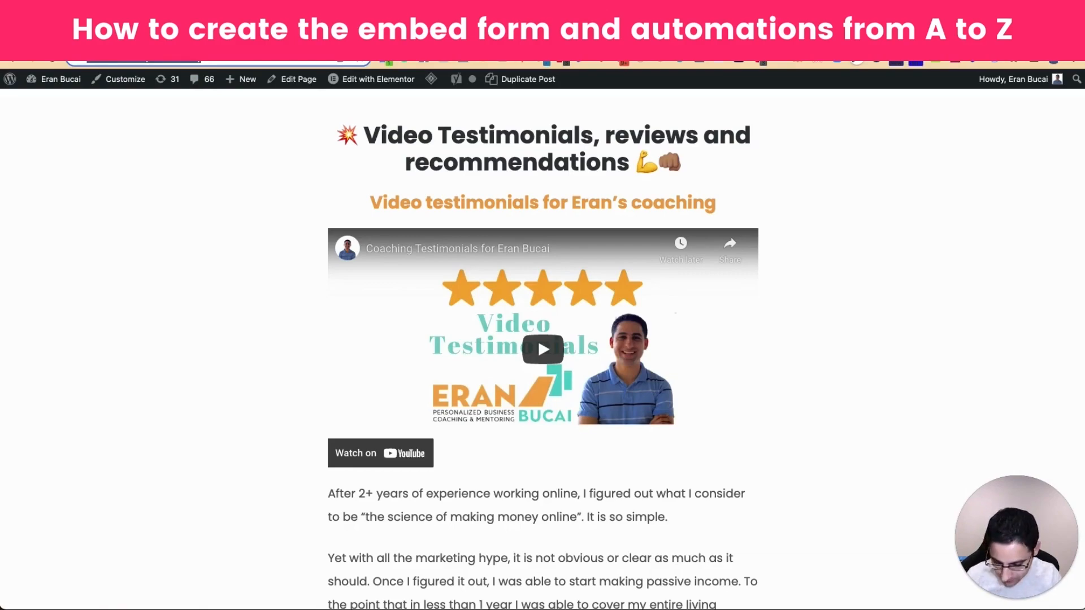
{"action": "left_click", "coordinate": [31, 53]}
{"action": "left_click", "coordinate": [76, 67]}
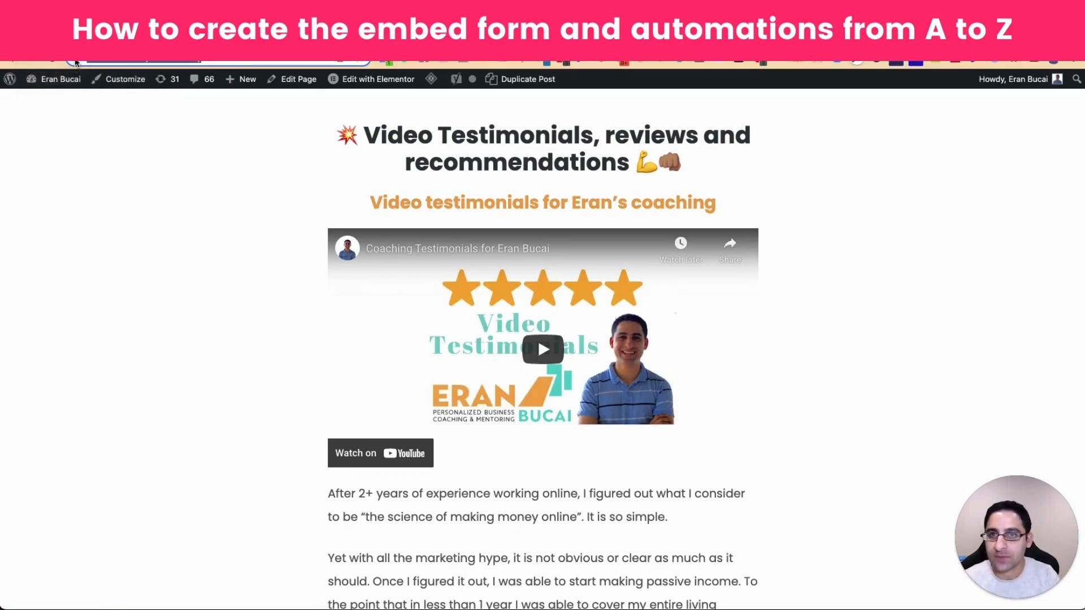
{"action": "type", "text": "https://eranbucai.com/testimonials/"}
{"action": "key", "text": "Return"}
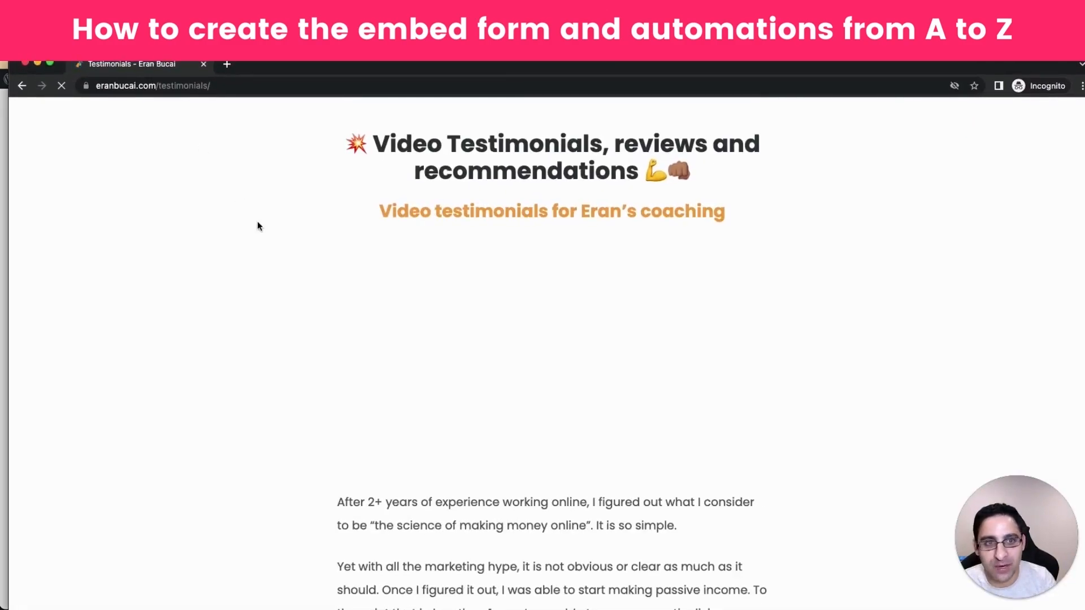
{"action": "scroll", "coordinate": [140, 369], "scroll_direction": "down", "scroll_amount": 15}
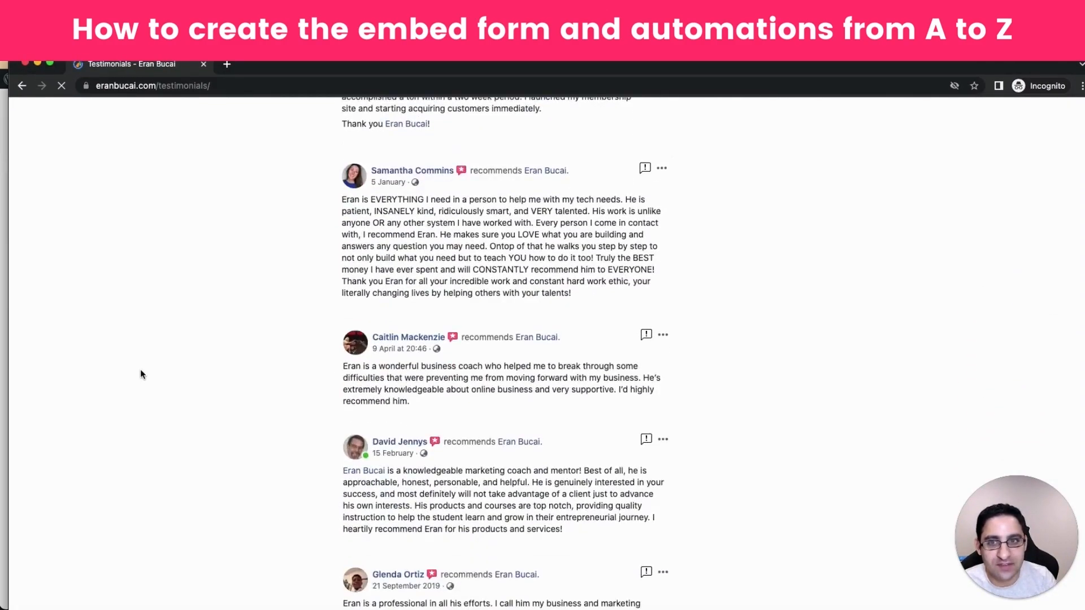
{"action": "scroll", "coordinate": [147, 386], "scroll_direction": "up", "scroll_amount": 6}
{"action": "mouse_move", "coordinate": [176, 74]}
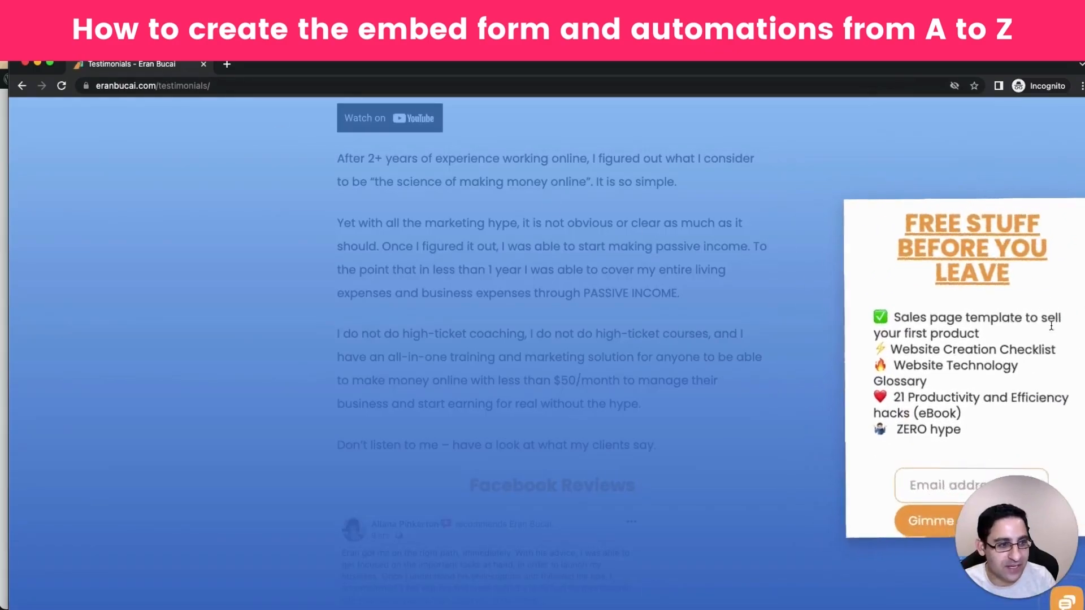
{"action": "scroll", "coordinate": [949, 464], "scroll_direction": "down", "scroll_amount": 1}
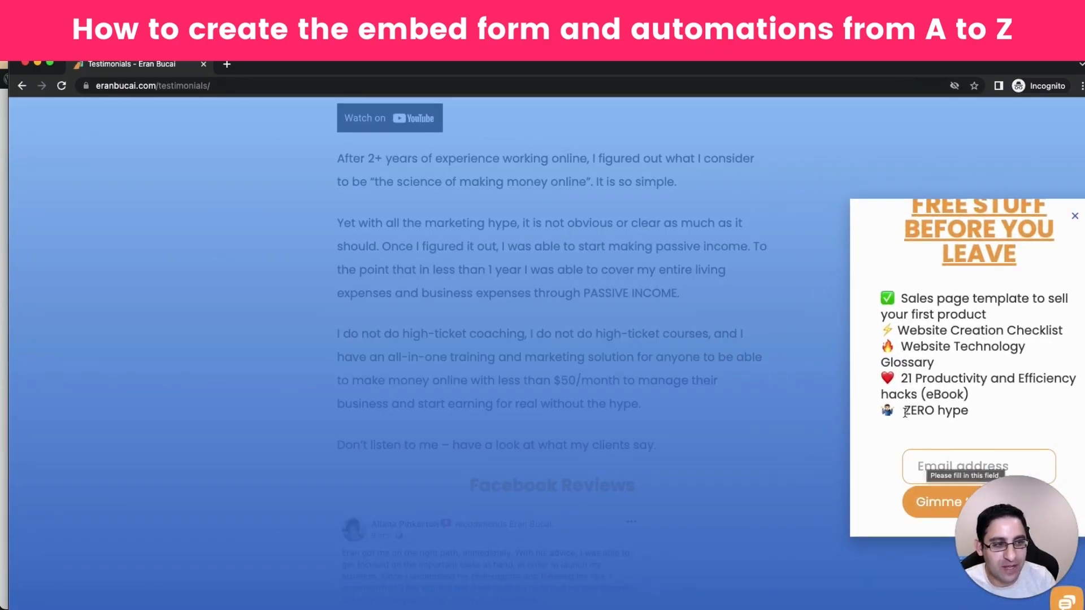
{"action": "left_click", "coordinate": [35, 64]}
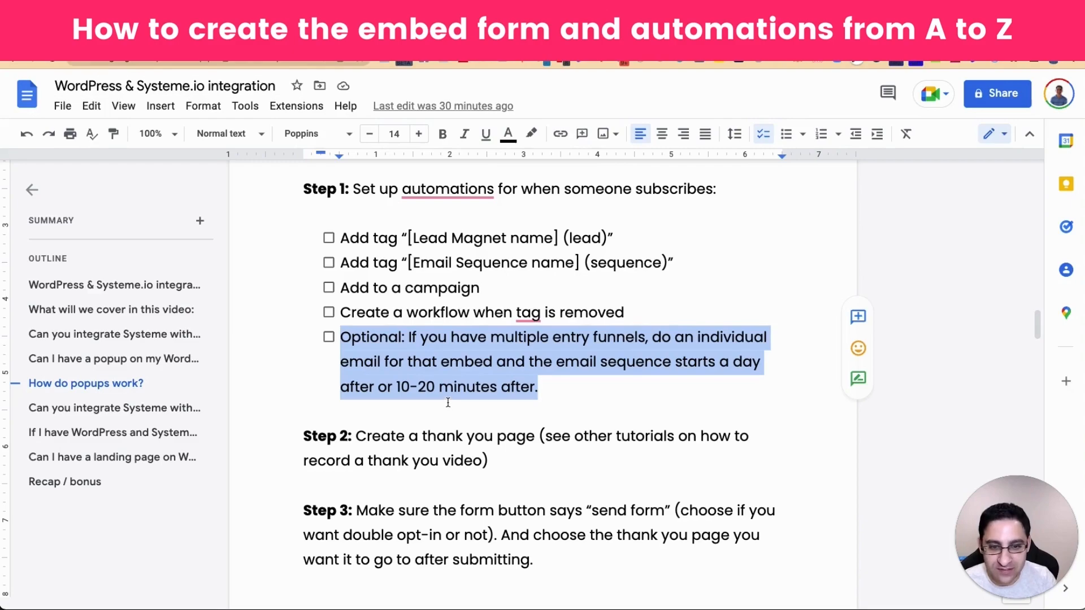
Step: Review the Google Docs checklist, highlighting the Step 2 thank you page instructions and the line "Create a workflow when tag is removed"
{"action": "scroll", "coordinate": [448, 402], "scroll_direction": "down", "scroll_amount": 1}
{"action": "scroll", "coordinate": [448, 402], "scroll_direction": "up", "scroll_amount": 2}
{"action": "scroll", "coordinate": [448, 402], "scroll_direction": "down", "scroll_amount": 1}
{"action": "scroll", "coordinate": [448, 402], "scroll_direction": "up", "scroll_amount": 1}
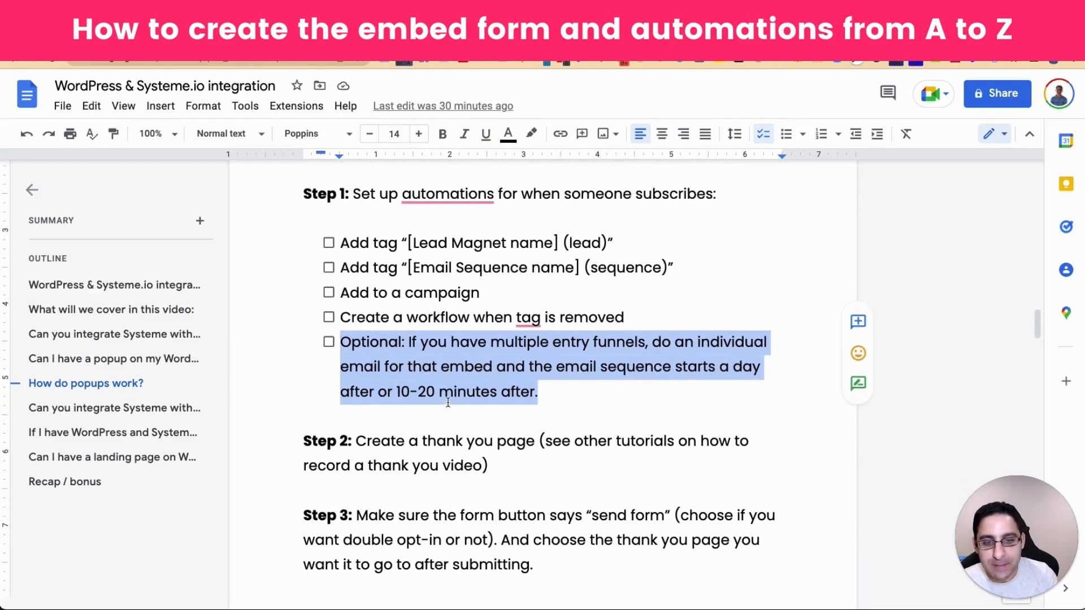
{"action": "left_click", "coordinate": [373, 435]}
{"action": "left_click_drag", "start_coordinate": [304, 441], "coordinate": [494, 456]}
{"action": "left_click", "coordinate": [493, 456]}
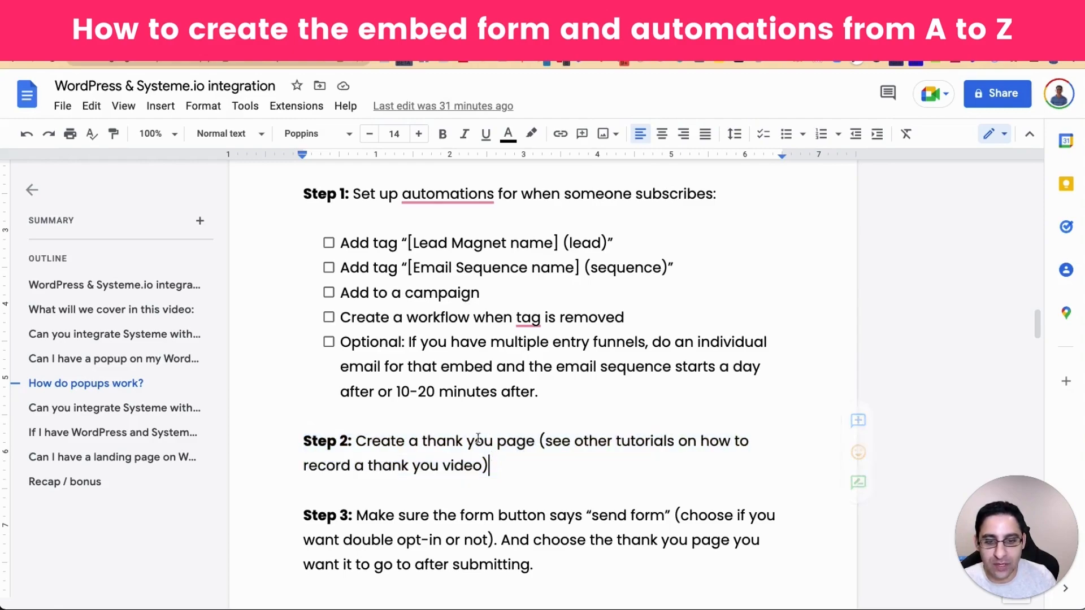
{"action": "left_click_drag", "start_coordinate": [340, 317], "coordinate": [624, 320]}
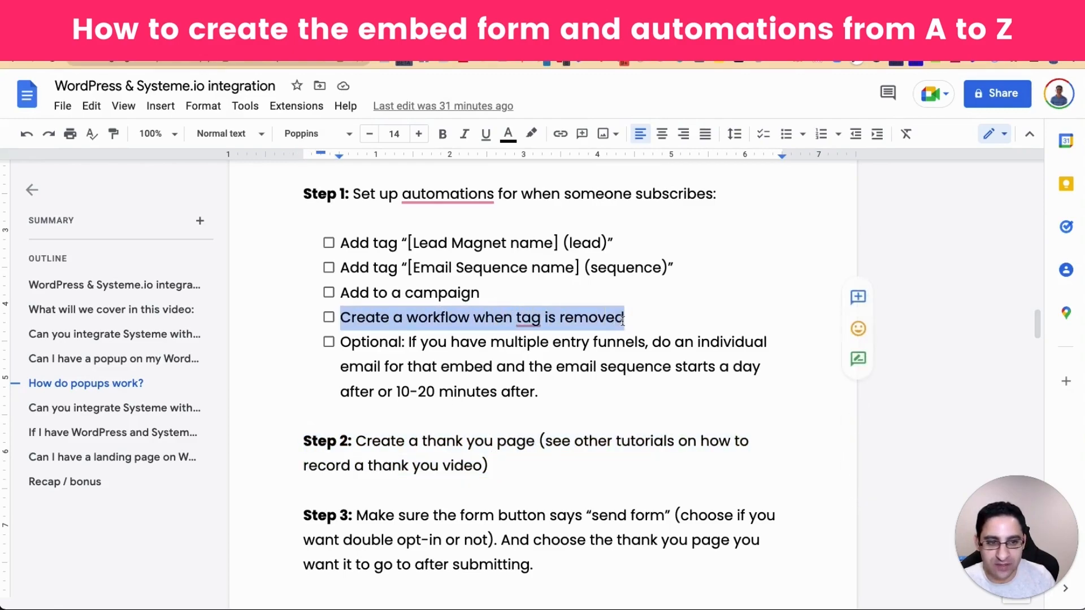
{"action": "left_click", "coordinate": [458, 320]}
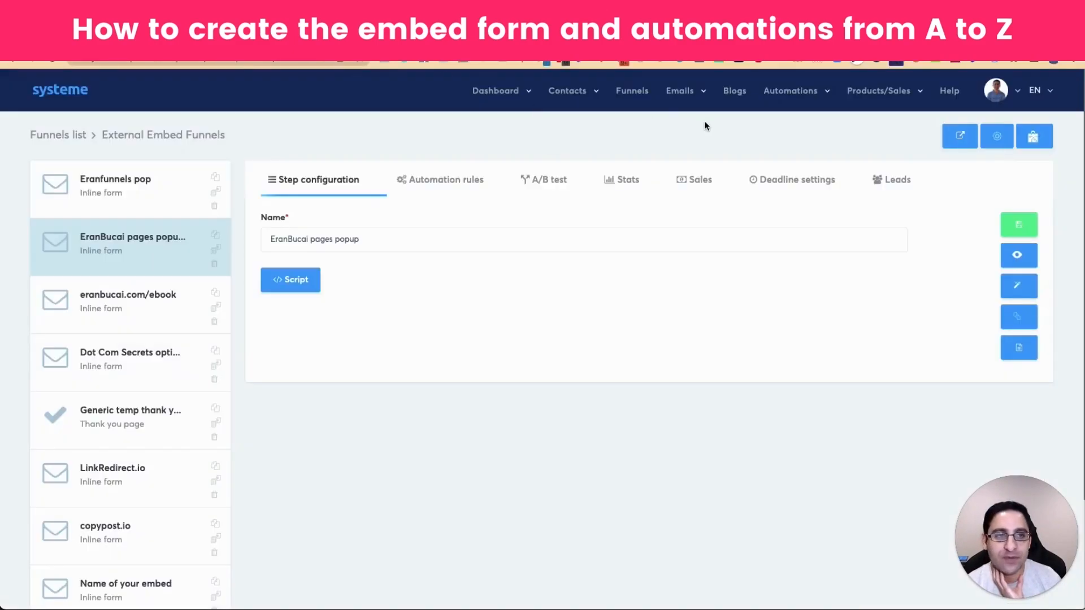
Step: In systeme.io, view the "Unsubscribe from Soap Opera" workflow's tag-removal triggers and campaign action, and return to the workflow list
{"action": "mouse_move", "coordinate": [791, 90]}
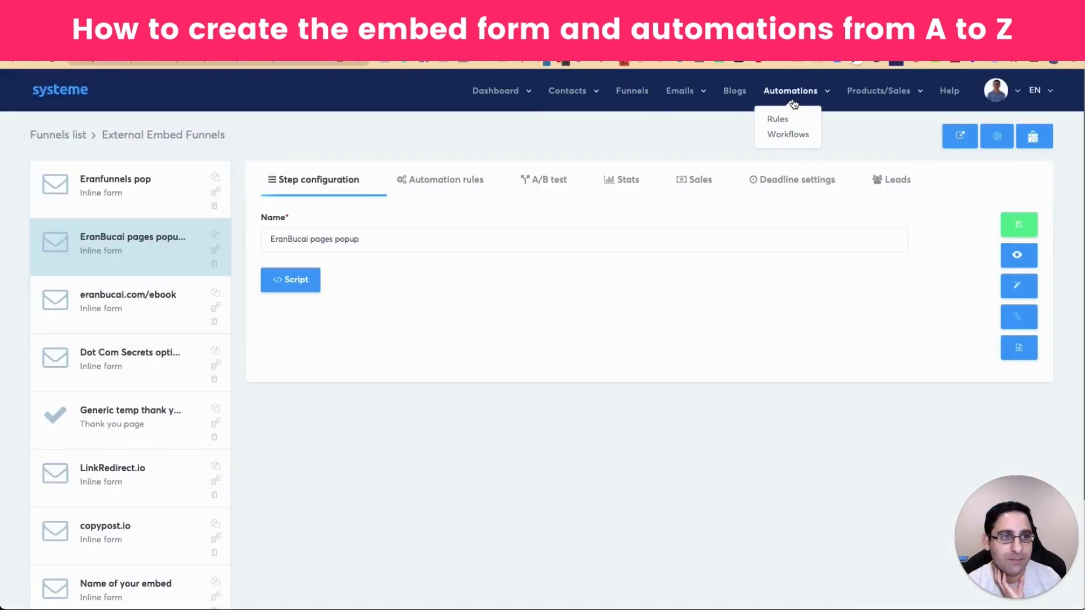
{"action": "left_click", "coordinate": [788, 136]}
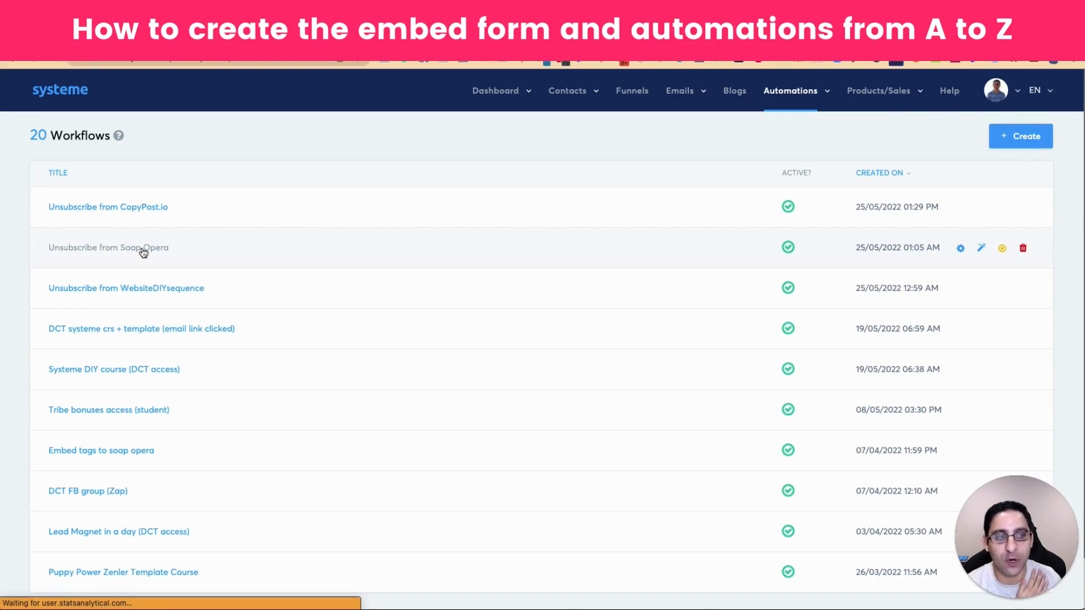
{"action": "left_click", "coordinate": [144, 249]}
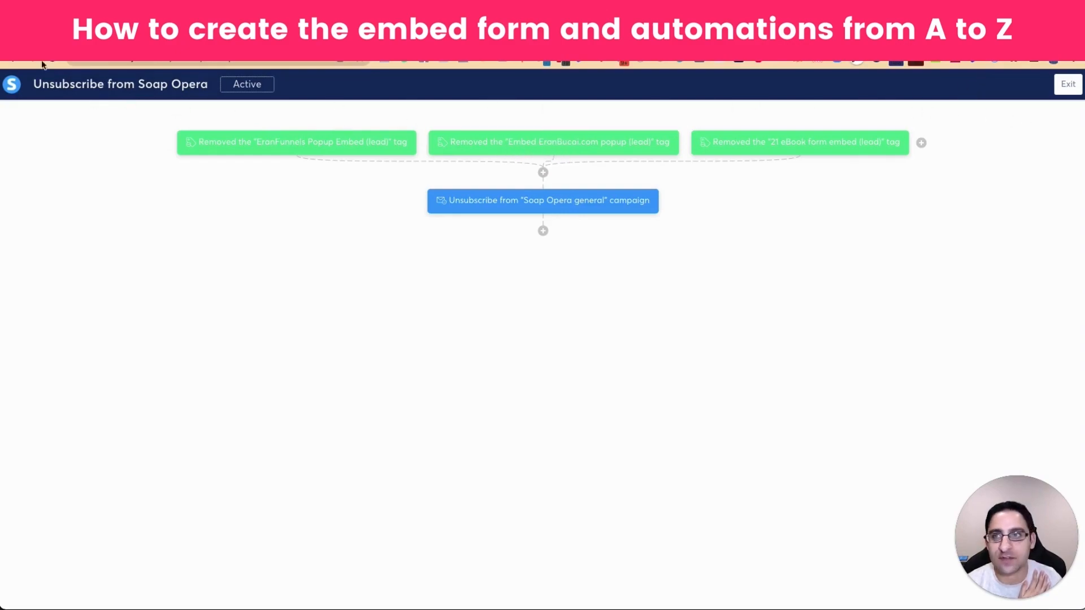
{"action": "left_click", "coordinate": [12, 62]}
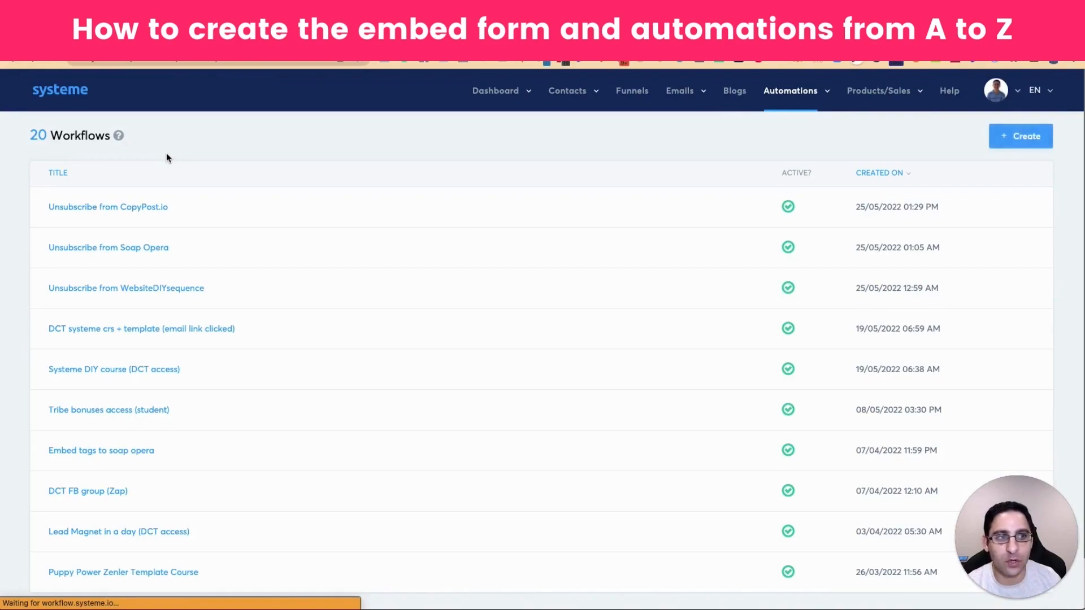
Step: Compare the "Unsubscribe from CopyPost.io" workflow with "Unsubscribe from Soap Opera", and return to the workflow list
{"action": "left_click", "coordinate": [139, 208]}
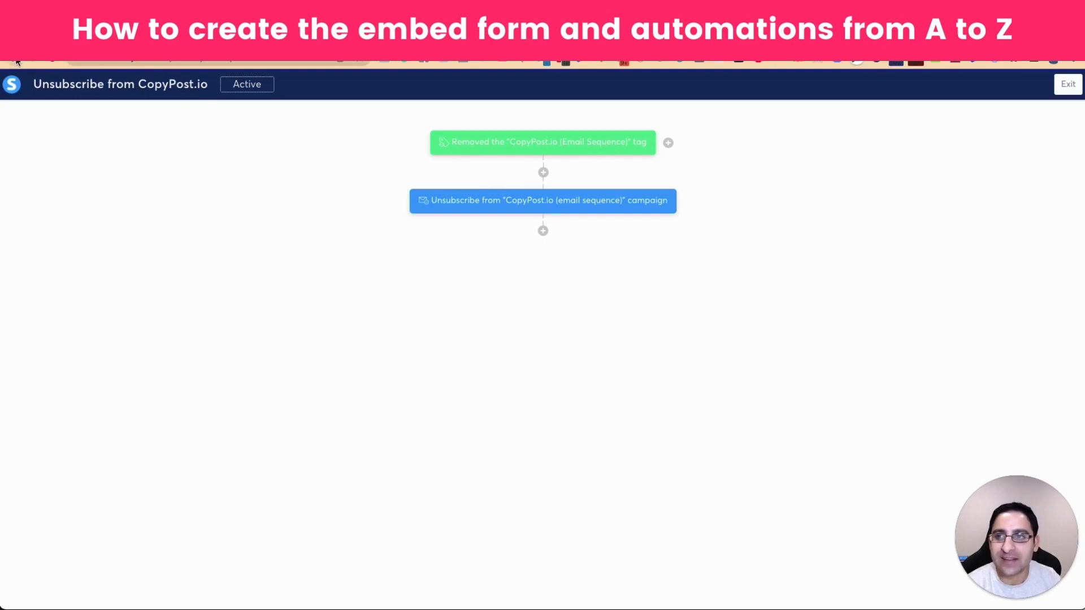
{"action": "key", "text": "super+Left"}
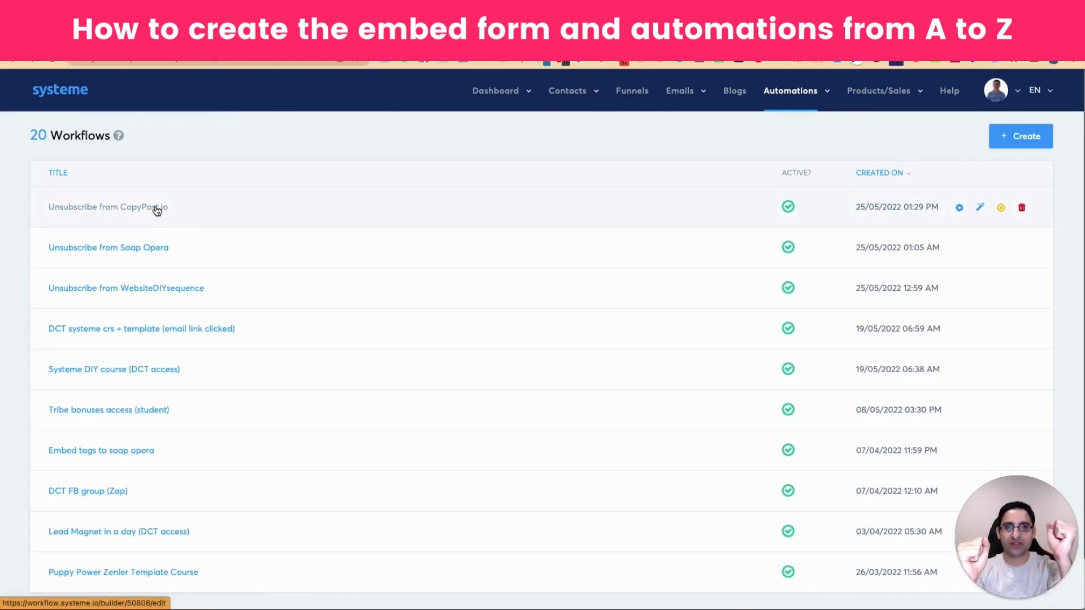
{"action": "mouse_move", "coordinate": [772, 100]}
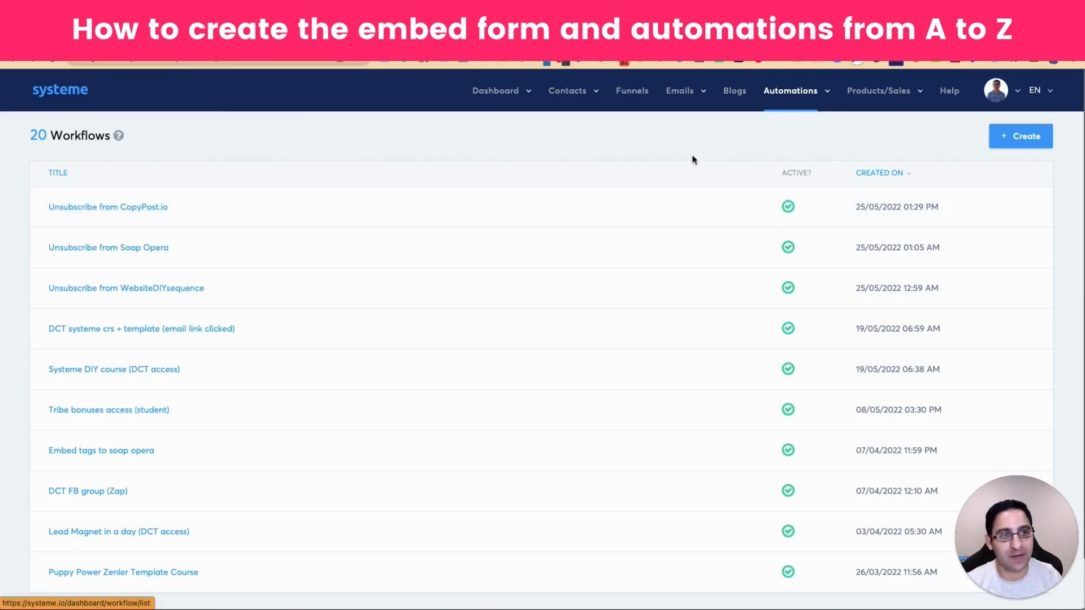
{"action": "left_click", "coordinate": [152, 247]}
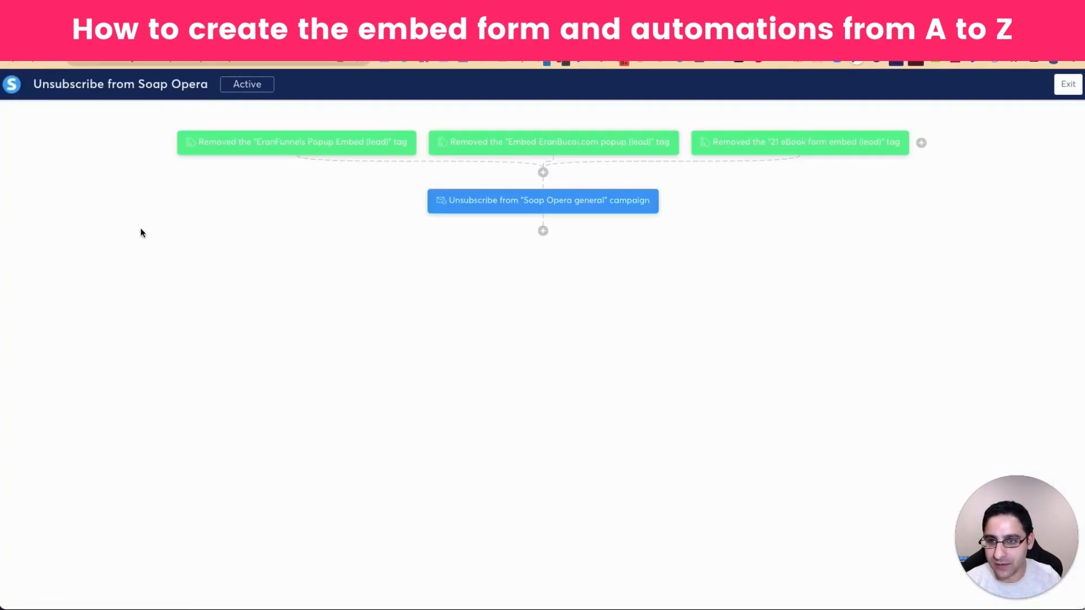
{"action": "key", "text": "super+Left"}
Step: In the "Unsubscribe from CopyPost.io" workflow, browse the actions available after the trigger, cancel without adding one, and exit the workflow
{"action": "left_click", "coordinate": [126, 207]}
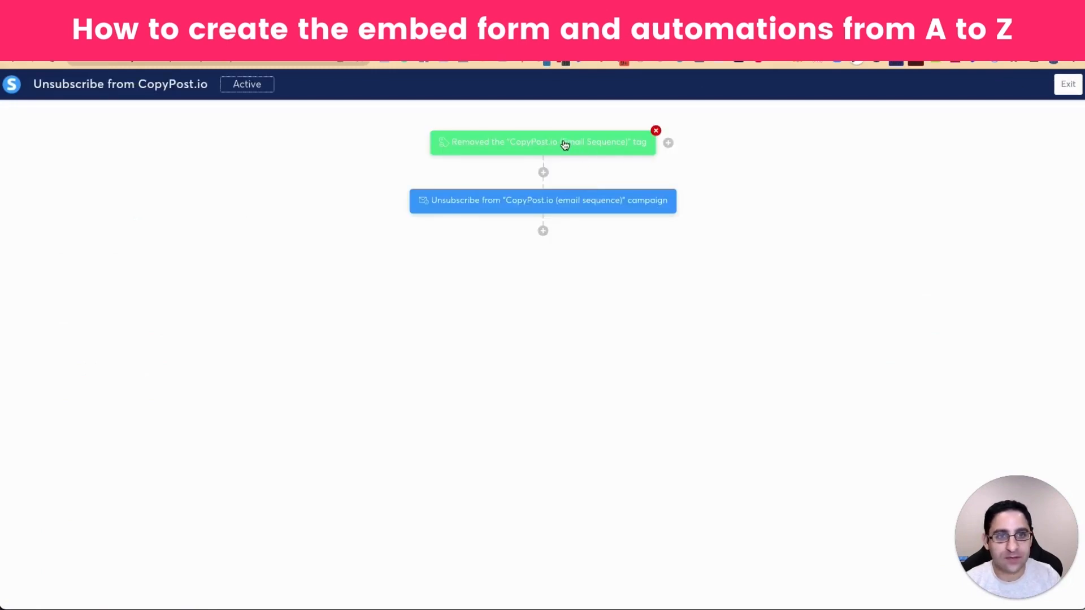
{"action": "left_click", "coordinate": [543, 173]}
{"action": "left_click", "coordinate": [491, 317]}
{"action": "left_click", "coordinate": [480, 308]}
{"action": "scroll", "coordinate": [494, 384], "scroll_direction": "down", "scroll_amount": 3}
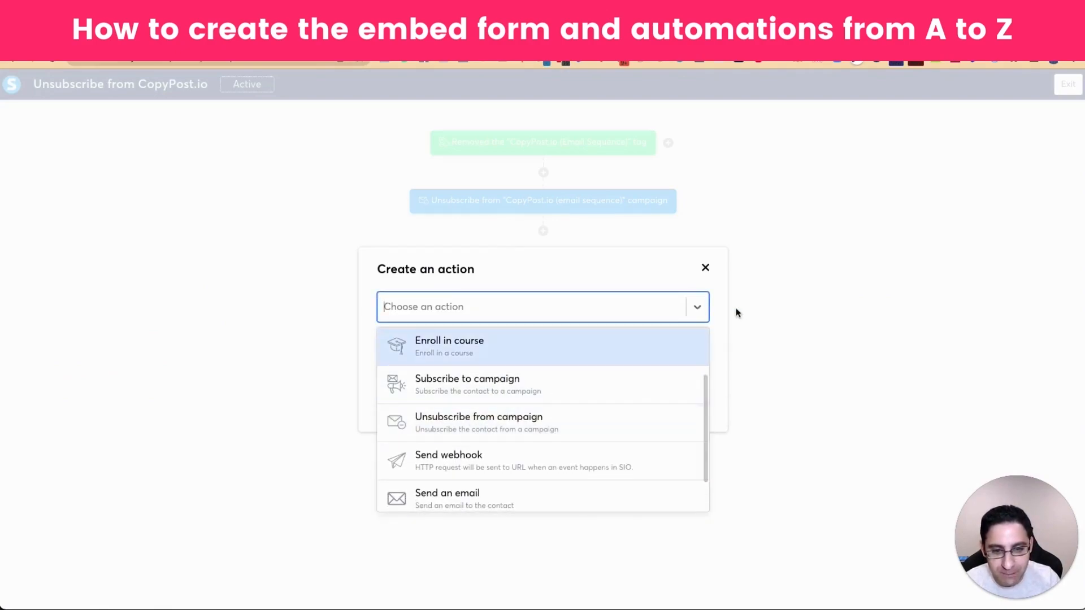
{"action": "left_click", "coordinate": [705, 267]}
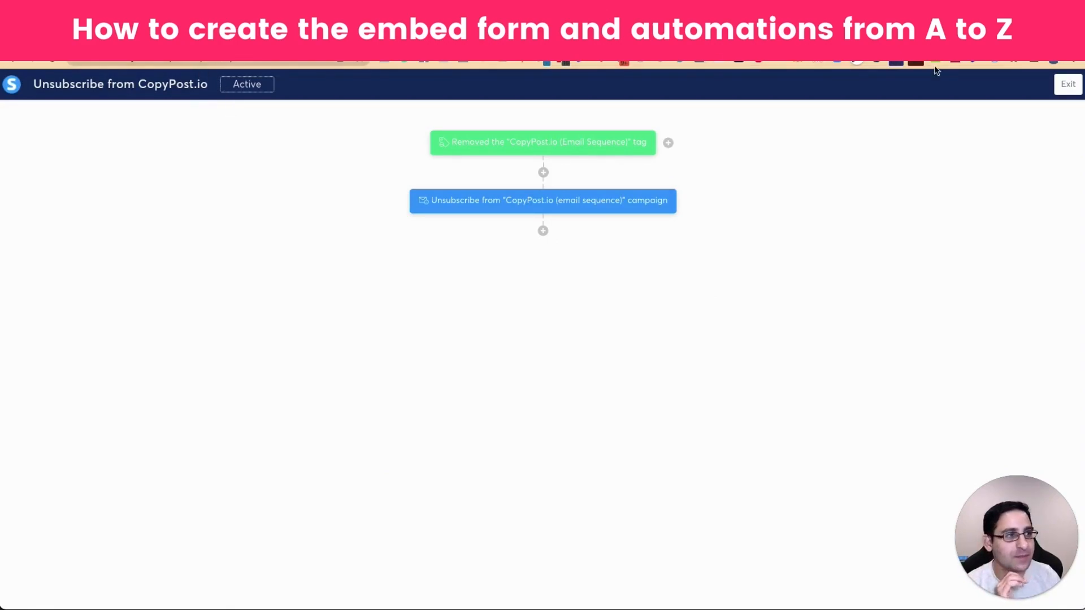
{"action": "left_click", "coordinate": [1068, 84]}
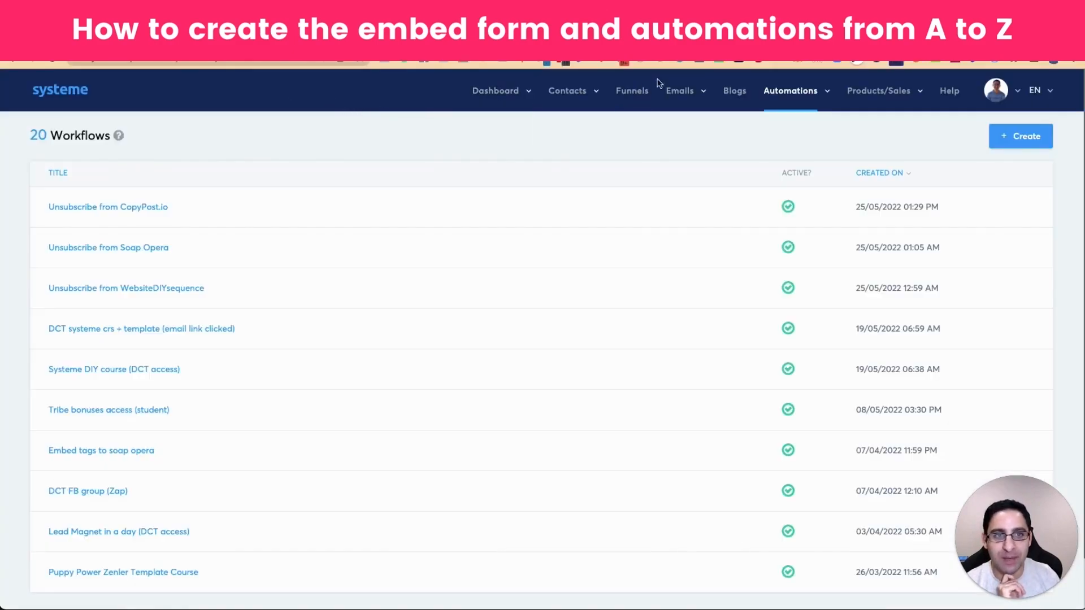
Step: Search the funnels for "embed", open "External Embed Funnels", and select its "Generic temp thank you" page step
{"action": "left_click", "coordinate": [633, 92]}
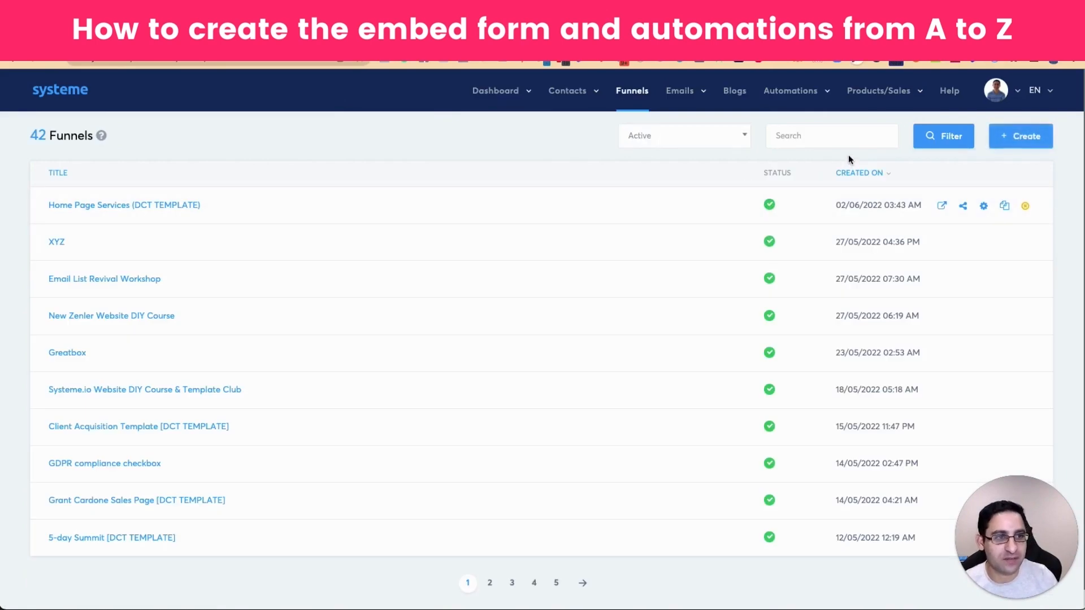
{"action": "left_click", "coordinate": [835, 141]}
{"action": "type", "text": "embed"}
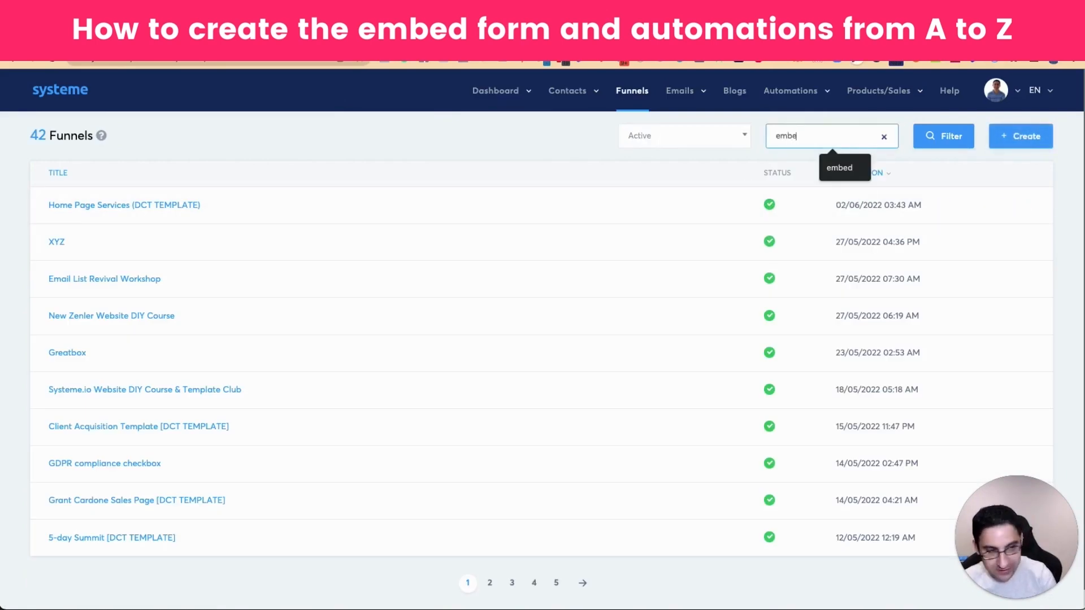
{"action": "key", "text": "Return"}
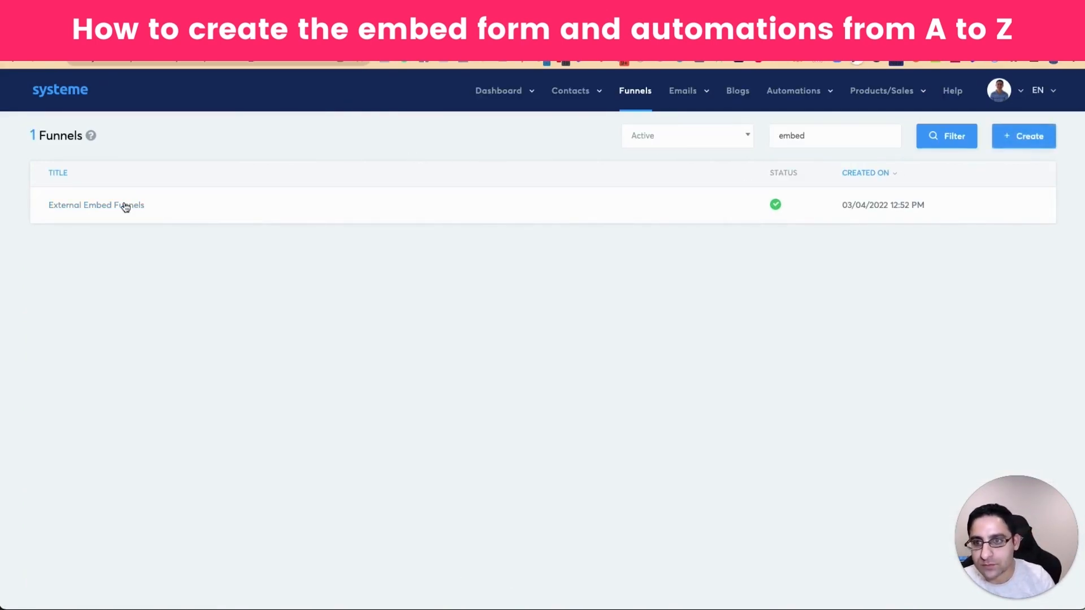
{"action": "left_click", "coordinate": [125, 207]}
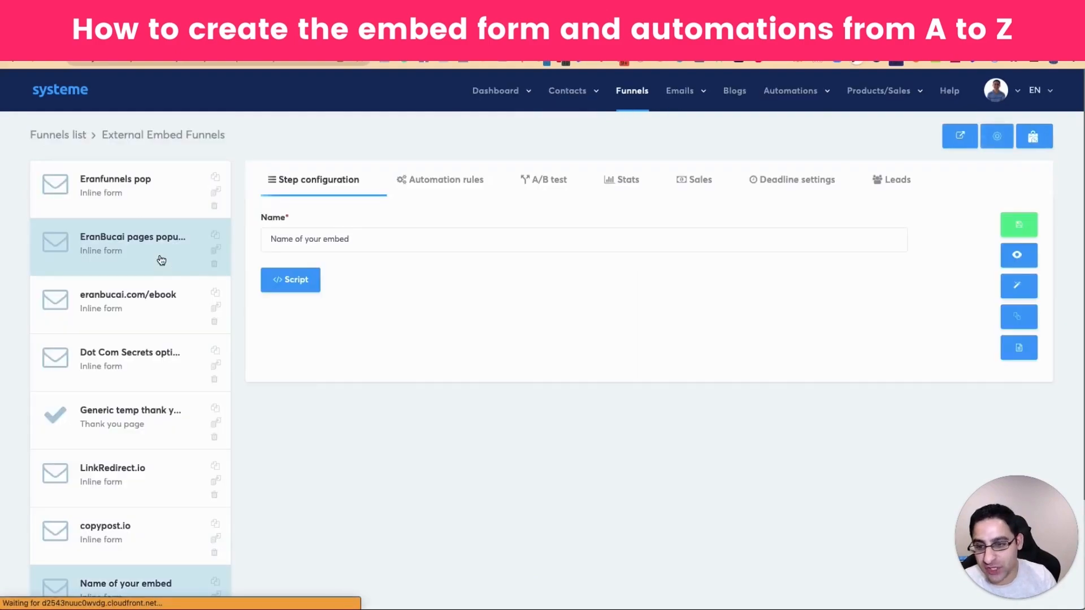
{"action": "left_click", "coordinate": [125, 399]}
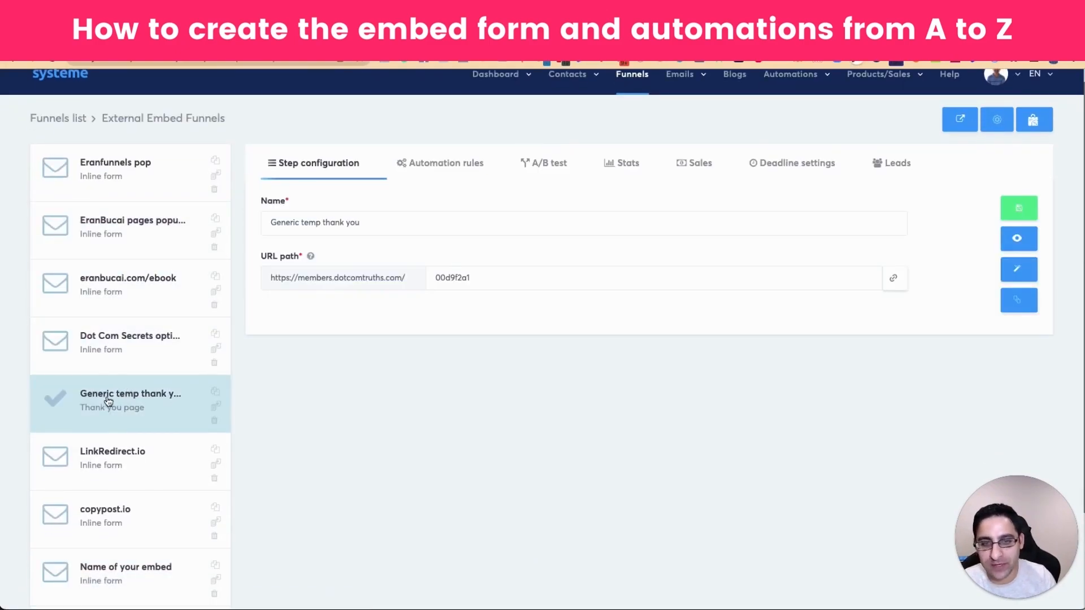
Step: Preview the "Generic temp thank you" page and try the video's playback speed at 2, changing the speed again
{"action": "left_click", "coordinate": [1017, 238]}
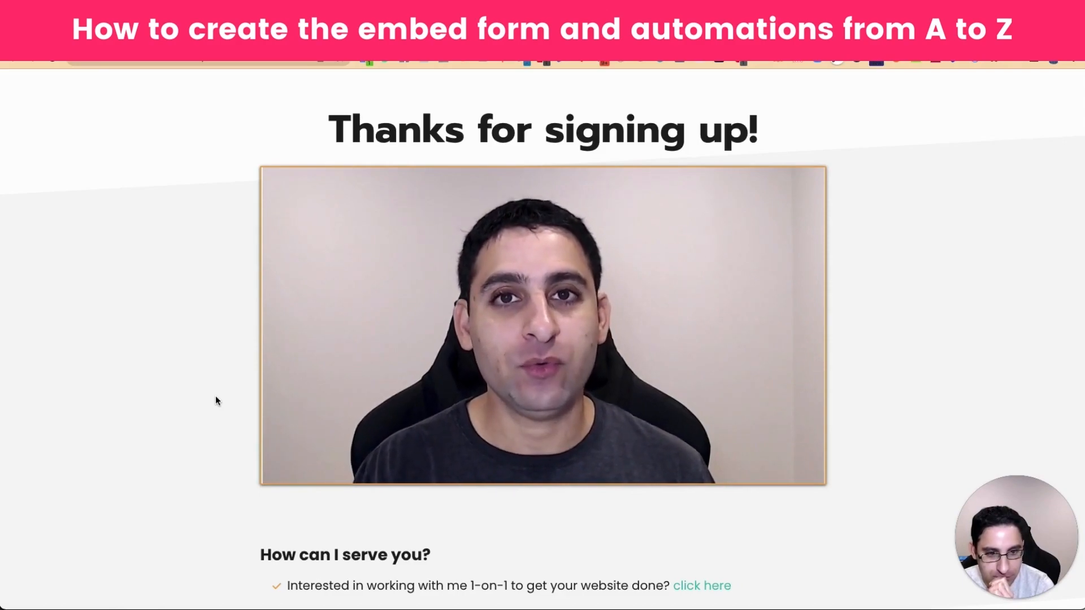
{"action": "left_click", "coordinate": [812, 455]}
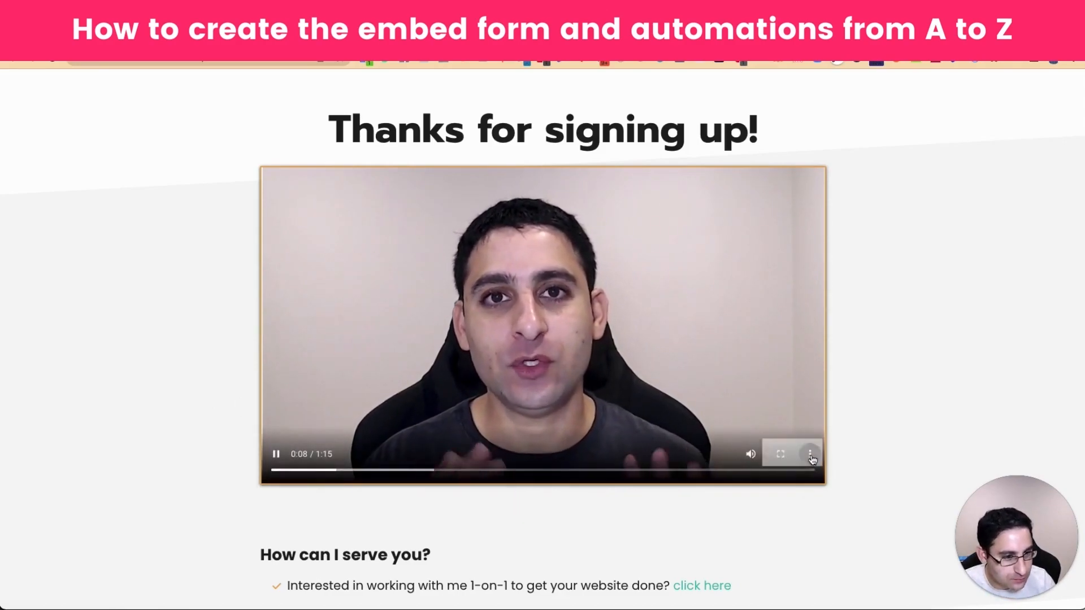
{"action": "left_click", "coordinate": [785, 427]}
{"action": "scroll", "coordinate": [757, 447], "scroll_direction": "down", "scroll_amount": 2}
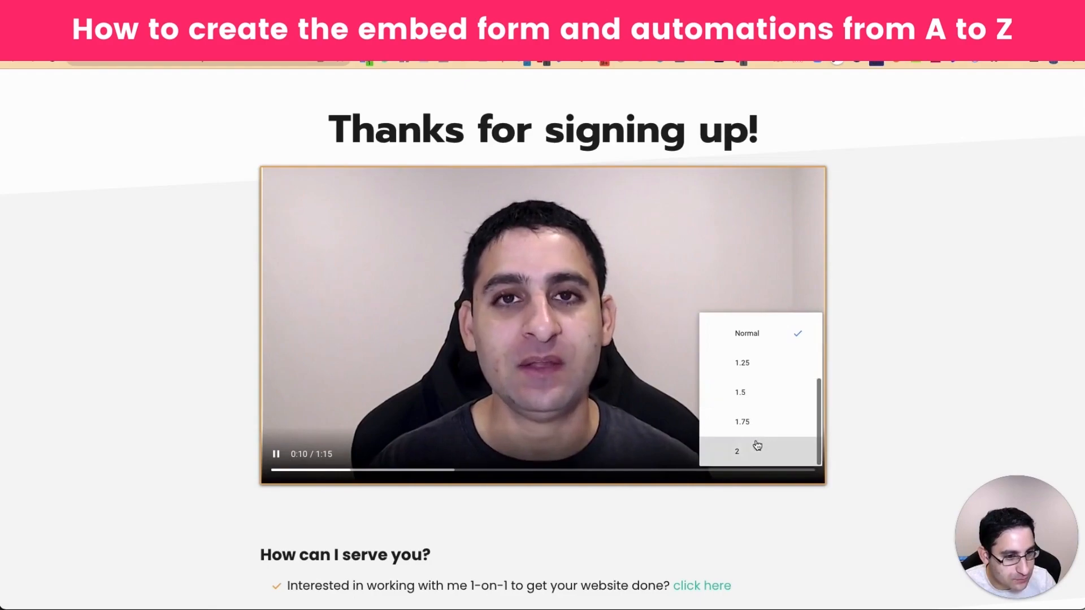
{"action": "left_click", "coordinate": [755, 456]}
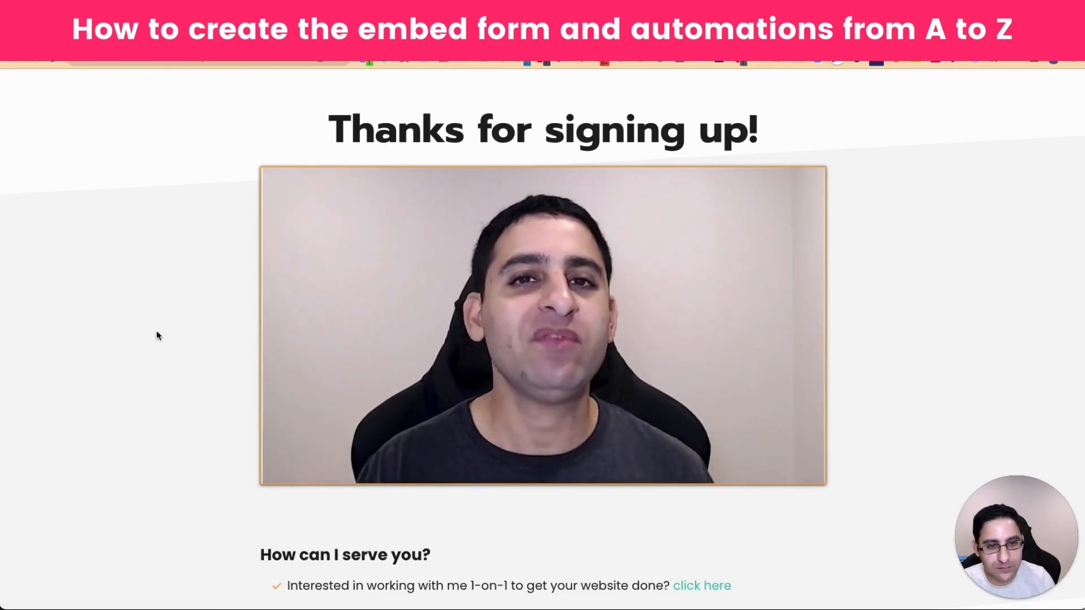
{"action": "left_click", "coordinate": [812, 454]}
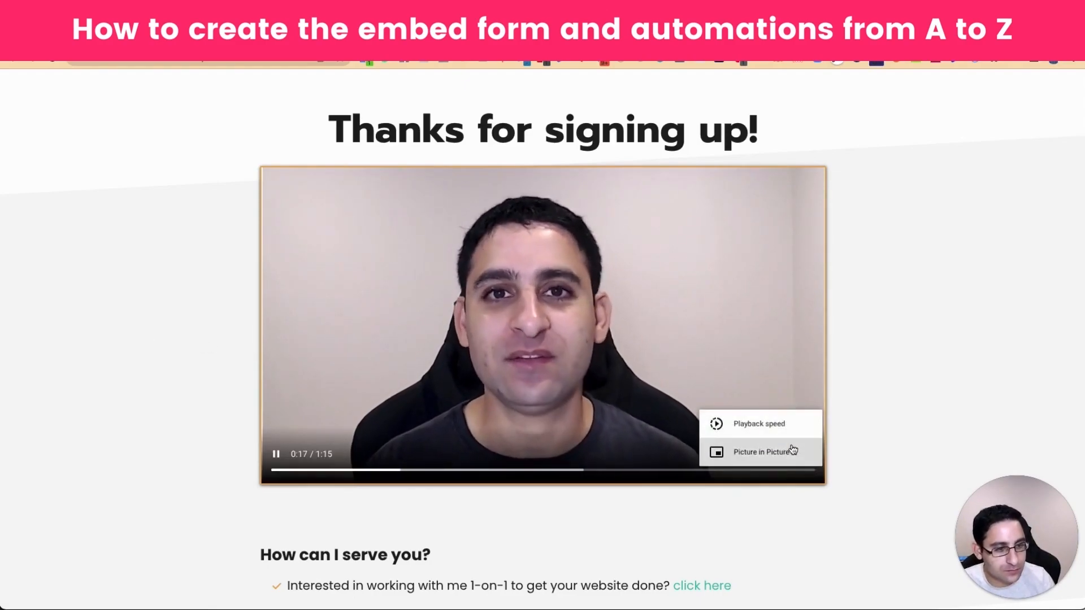
{"action": "left_click", "coordinate": [791, 425]}
{"action": "left_click", "coordinate": [766, 397]}
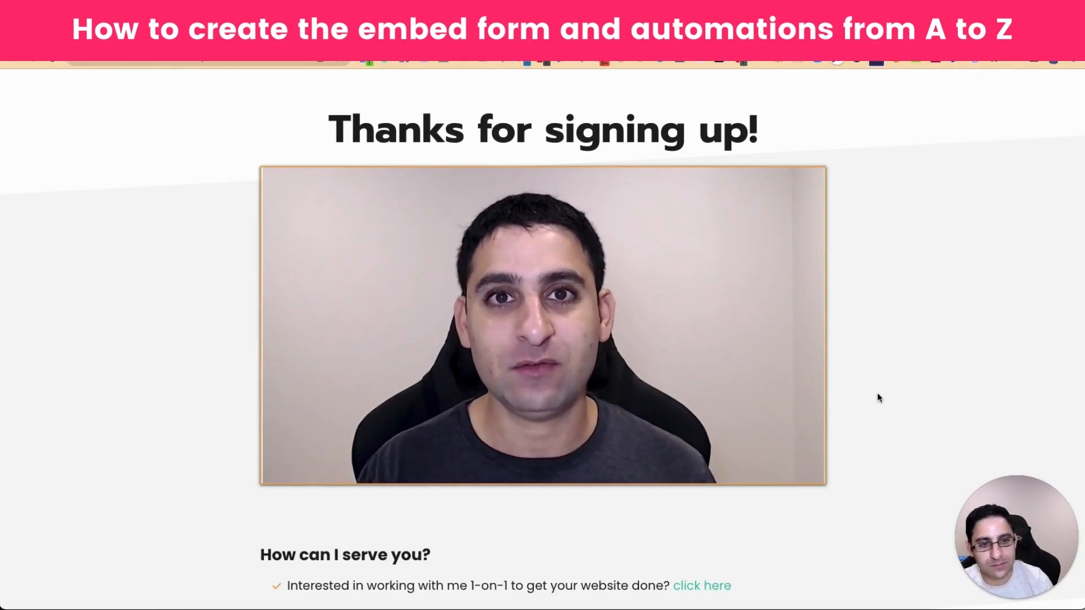
Step: Read the offers and contact instructions under "How can I serve you?" on the thank you page
{"action": "scroll", "coordinate": [876, 397], "scroll_direction": "down", "scroll_amount": 2}
{"action": "scroll", "coordinate": [877, 398], "scroll_direction": "up", "scroll_amount": 1}
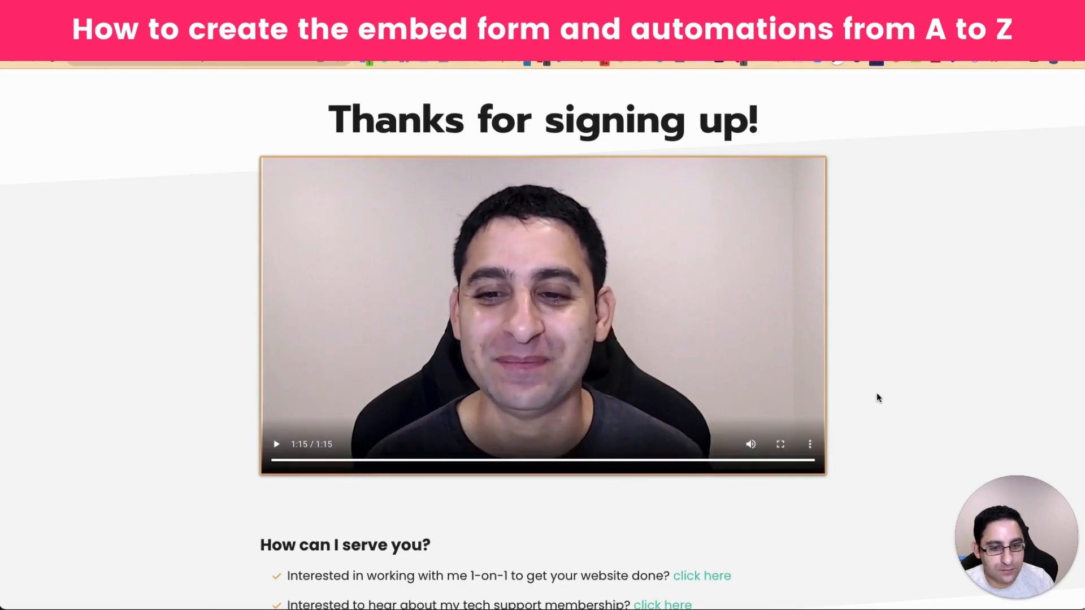
{"action": "scroll", "coordinate": [877, 397], "scroll_direction": "down", "scroll_amount": 3}
{"action": "scroll", "coordinate": [877, 398], "scroll_direction": "down", "scroll_amount": 4}
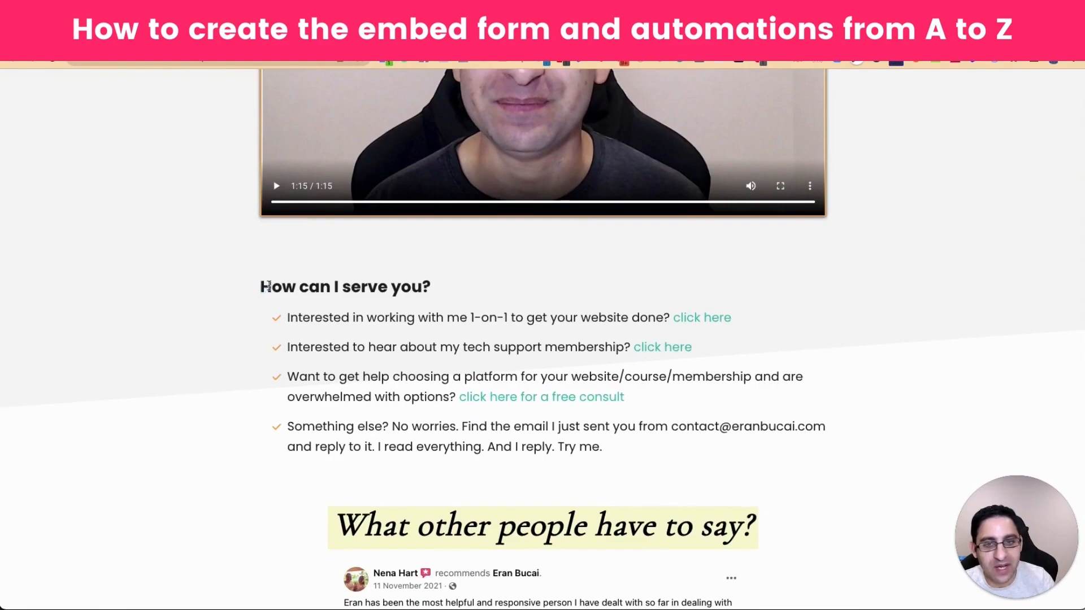
{"action": "left_click_drag", "start_coordinate": [259, 286], "coordinate": [458, 291]}
{"action": "left_click", "coordinate": [374, 333]}
{"action": "left_click_drag", "start_coordinate": [287, 317], "coordinate": [592, 318]}
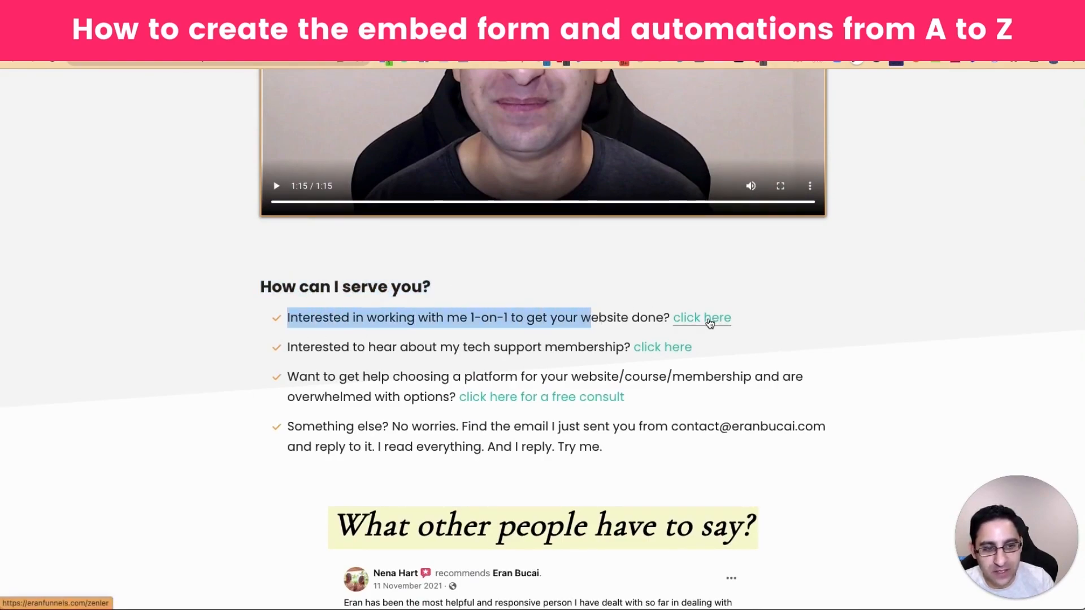
{"action": "left_click", "coordinate": [381, 351]}
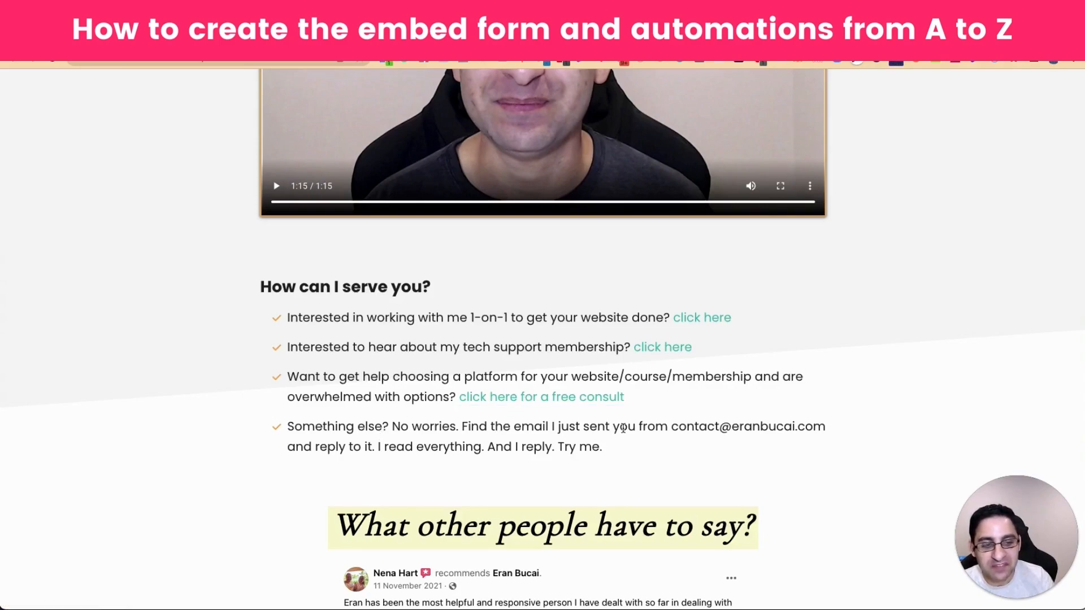
{"action": "left_click_drag", "start_coordinate": [669, 427], "coordinate": [792, 428]}
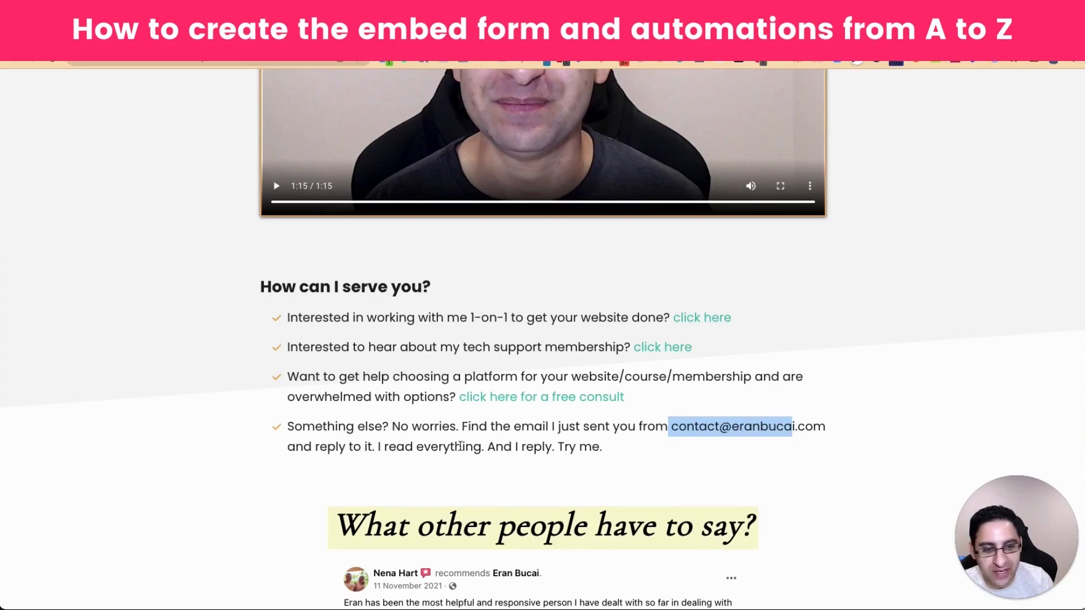
Step: Examine the rest of the thank you page, including "What other people have to say?", and return to the funnel's steps
{"action": "scroll", "coordinate": [460, 446], "scroll_direction": "up", "scroll_amount": 4}
{"action": "scroll", "coordinate": [460, 447], "scroll_direction": "down", "scroll_amount": 14}
{"action": "scroll", "coordinate": [460, 446], "scroll_direction": "up", "scroll_amount": 16}
{"action": "scroll", "coordinate": [460, 446], "scroll_direction": "down", "scroll_amount": 3}
{"action": "scroll", "coordinate": [458, 449], "scroll_direction": "down", "scroll_amount": 2}
{"action": "scroll", "coordinate": [452, 459], "scroll_direction": "up", "scroll_amount": 2}
{"action": "scroll", "coordinate": [452, 459], "scroll_direction": "up", "scroll_amount": 4}
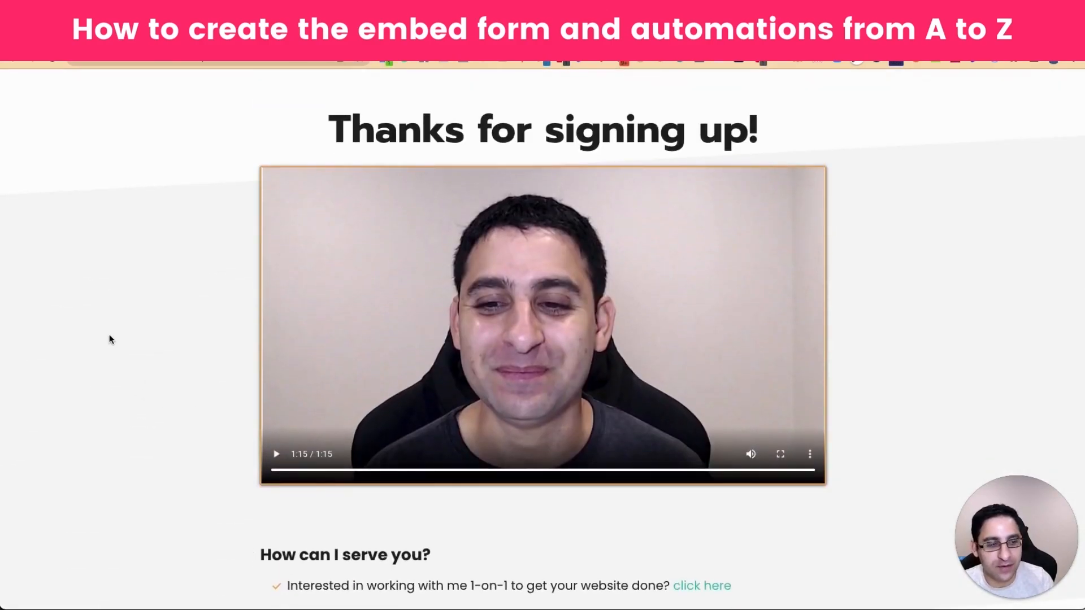
{"action": "scroll", "coordinate": [111, 336], "scroll_direction": "down", "scroll_amount": 4}
{"action": "scroll", "coordinate": [111, 339], "scroll_direction": "up", "scroll_amount": 4}
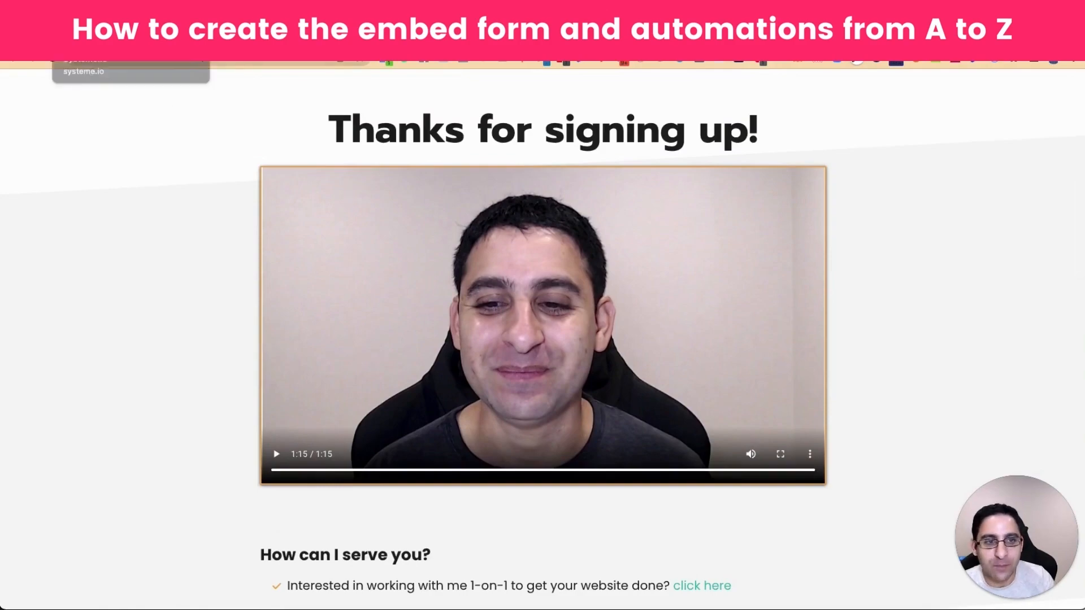
{"action": "left_click", "coordinate": [71, 36]}
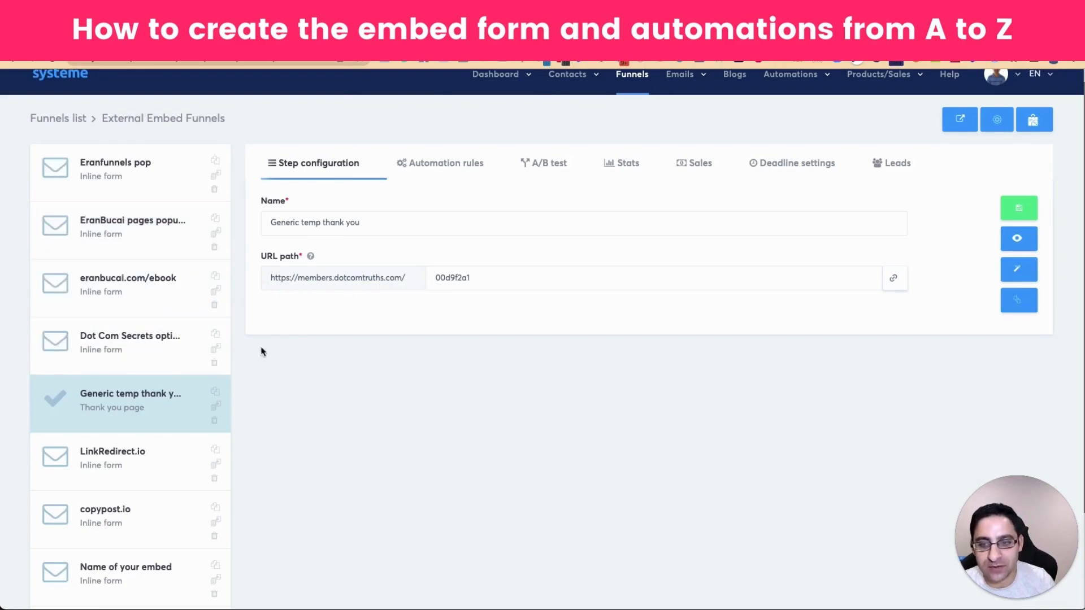
Step: Try a new funnel step of the "Thank you page" type, and cancel without creating it
{"action": "scroll", "coordinate": [135, 394], "scroll_direction": "down", "scroll_amount": 3}
{"action": "left_click", "coordinate": [137, 508]}
{"action": "left_click", "coordinate": [473, 316]}
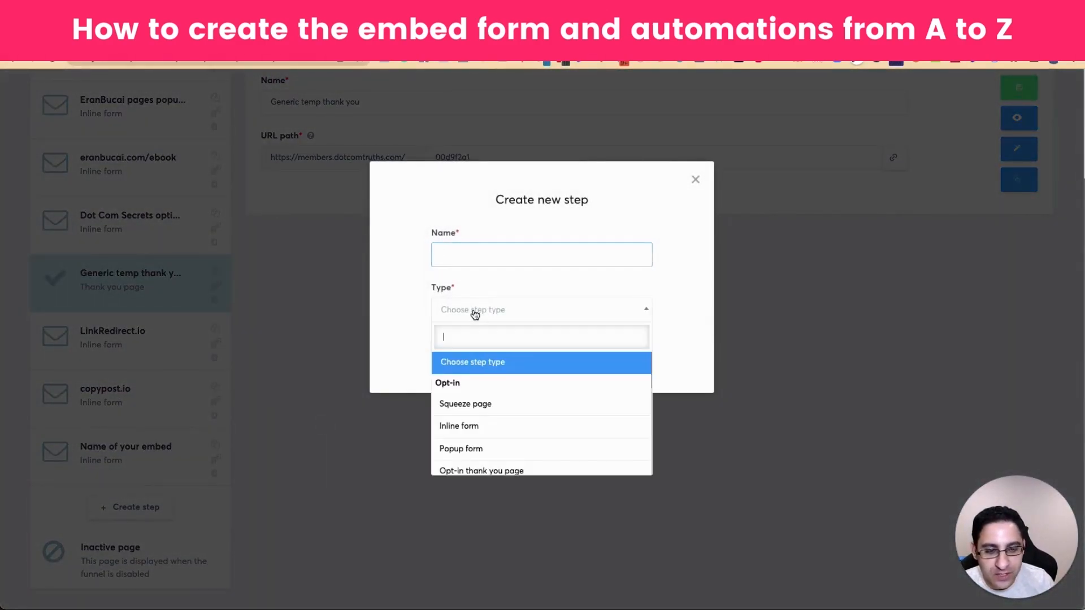
{"action": "scroll", "coordinate": [502, 383], "scroll_direction": "down", "scroll_amount": 3}
{"action": "scroll", "coordinate": [497, 416], "scroll_direction": "down", "scroll_amount": 2}
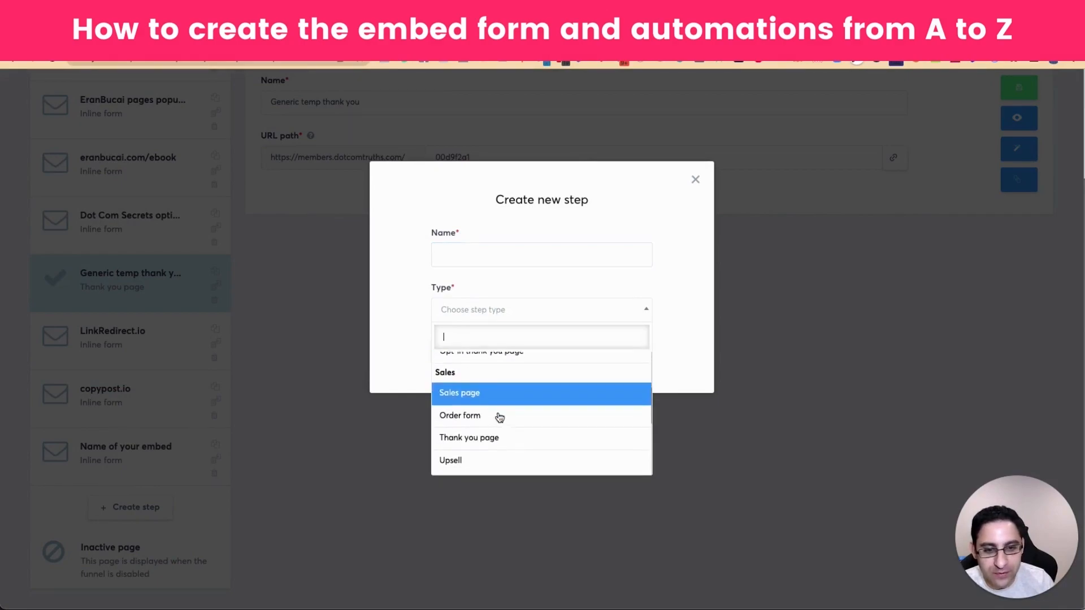
{"action": "left_click", "coordinate": [489, 417]}
{"action": "left_click", "coordinate": [458, 247]}
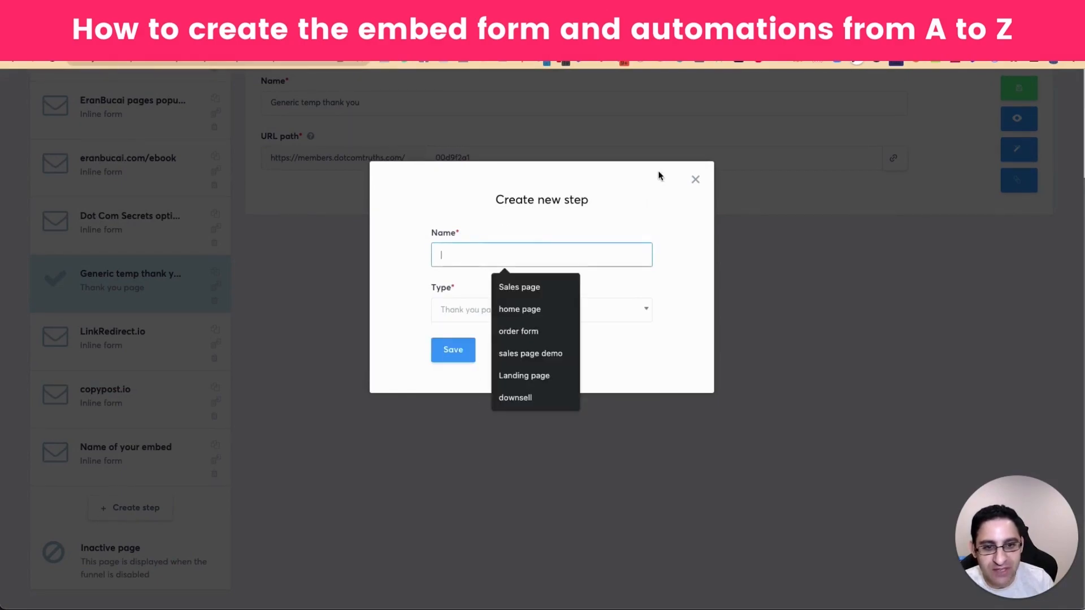
{"action": "left_click", "coordinate": [692, 180]}
Step: View the "Generic temp thank you" page in the page editor, and return to the funnel's steps
{"action": "scroll", "coordinate": [791, 267], "scroll_direction": "up", "scroll_amount": 3}
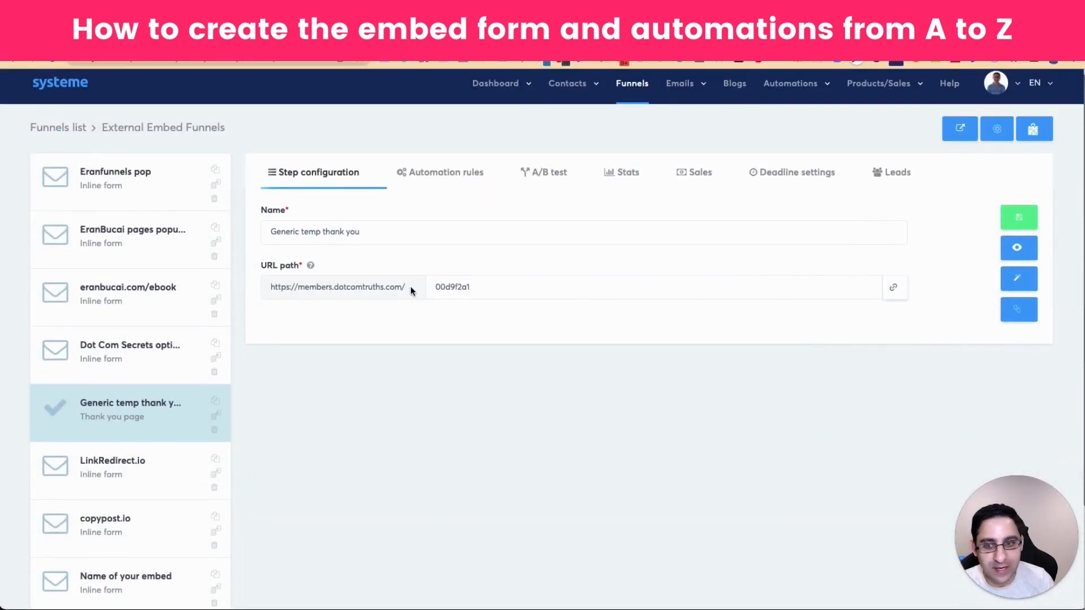
{"action": "left_click", "coordinate": [1019, 278]}
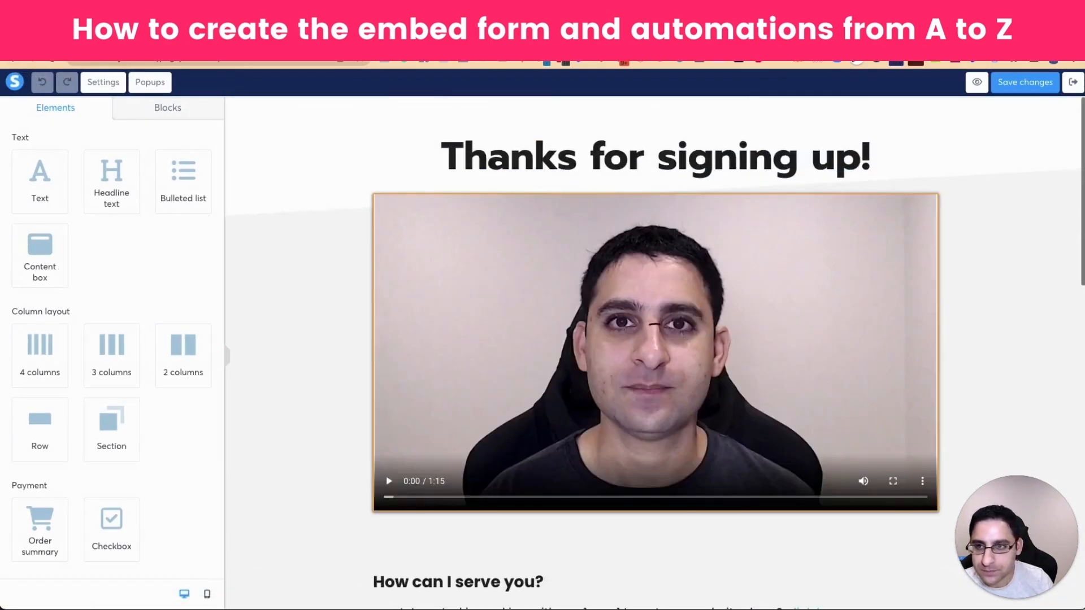
{"action": "left_click", "coordinate": [10, 59]}
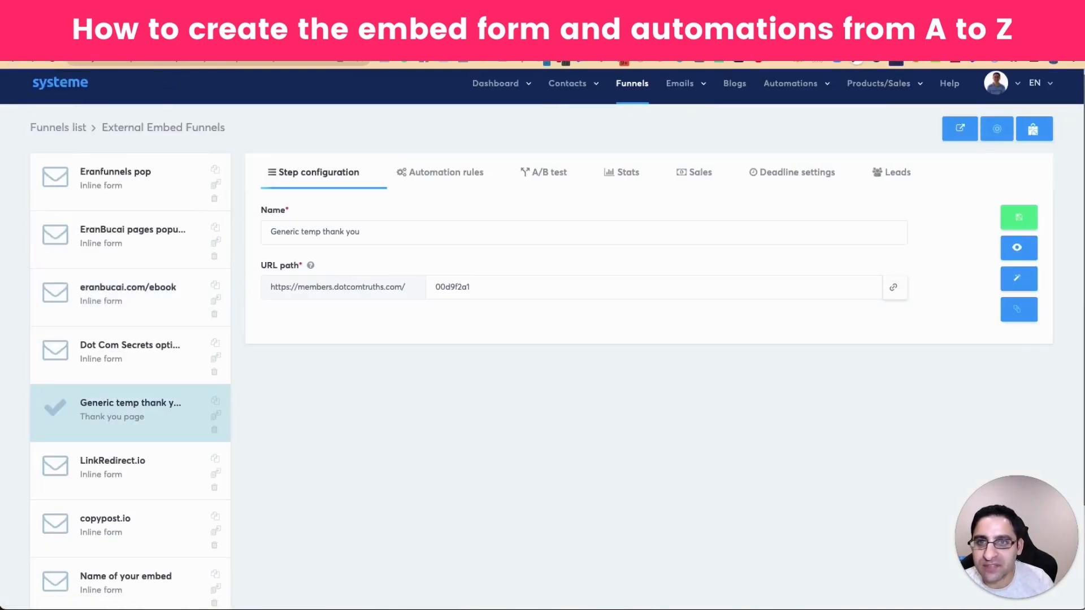
Step: Switch to the "WordPress & Systeme.io integration" Google Doc and read Step 3 about the form button and thank you page
{"action": "left_click", "coordinate": [315, 61]}
{"action": "scroll", "coordinate": [372, 379], "scroll_direction": "down", "scroll_amount": 1}
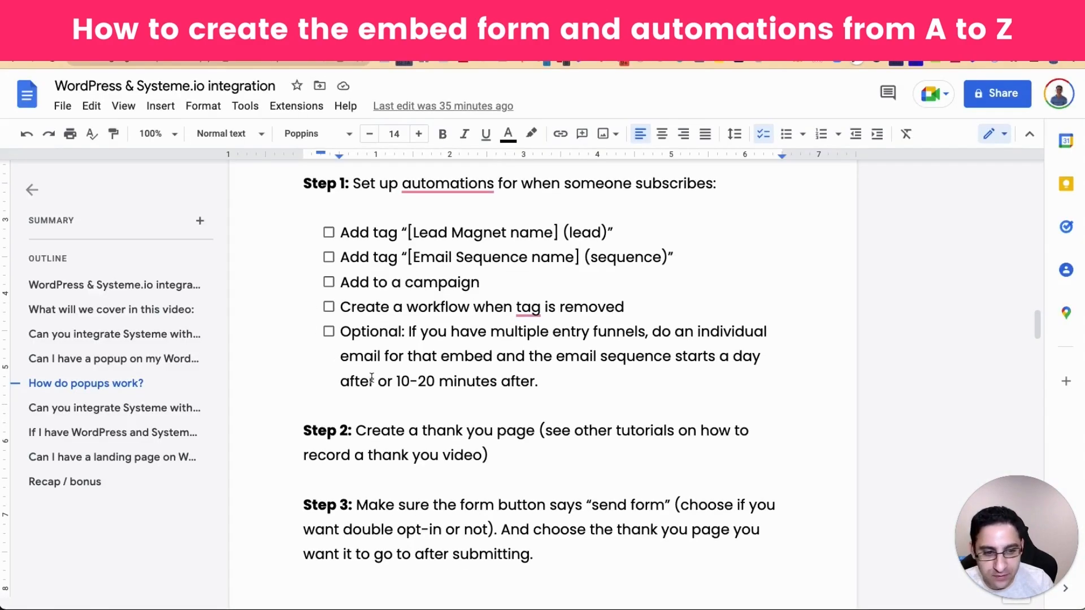
{"action": "left_click", "coordinate": [314, 504]}
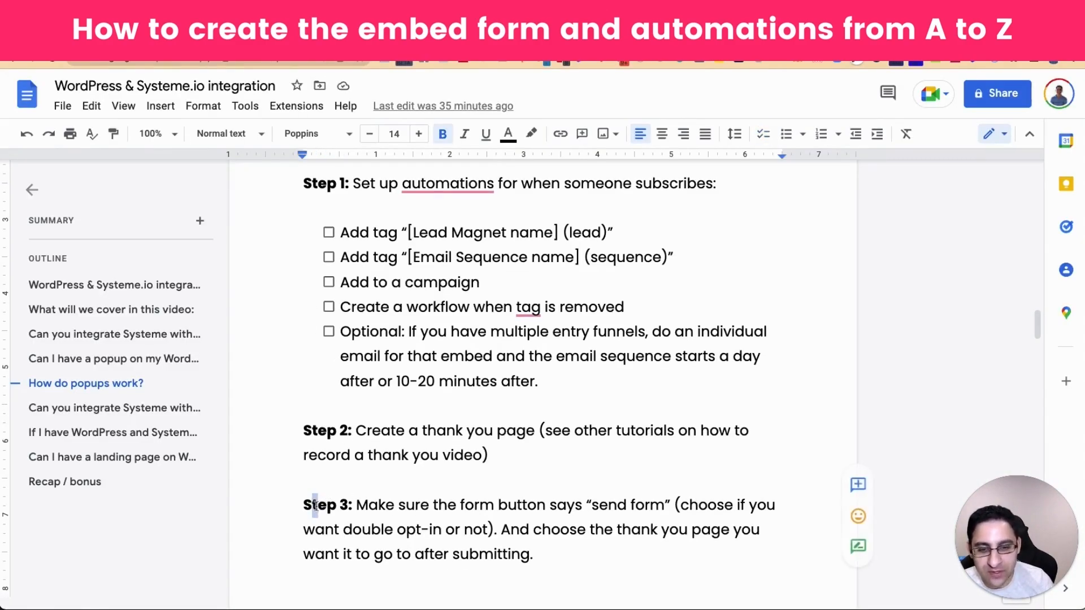
{"action": "left_click_drag", "start_coordinate": [303, 505], "coordinate": [379, 506]}
{"action": "left_click", "coordinate": [379, 506]}
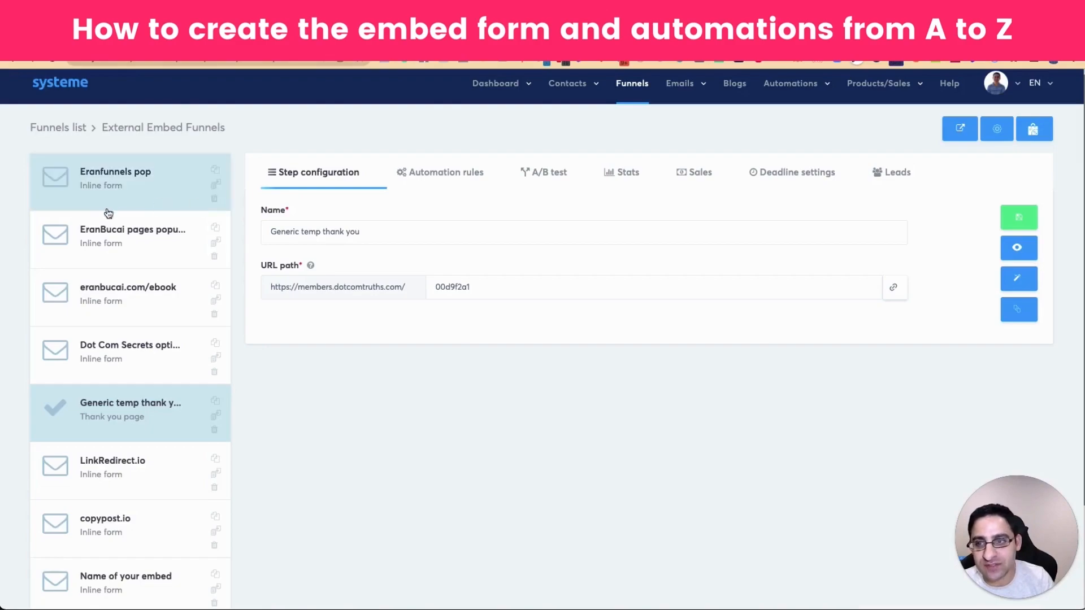
Step: In systeme.io, open the "Eranfunnels pop" inline form in the editor and show the "Gimme the freebies" button's settings
{"action": "left_click", "coordinate": [122, 192]}
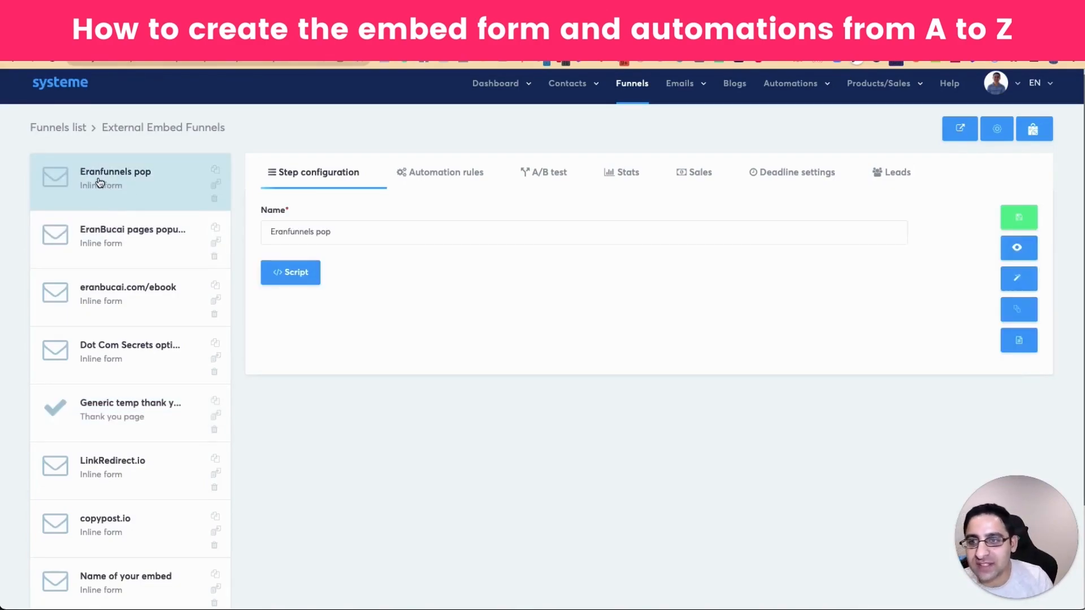
{"action": "left_click", "coordinate": [1017, 281]}
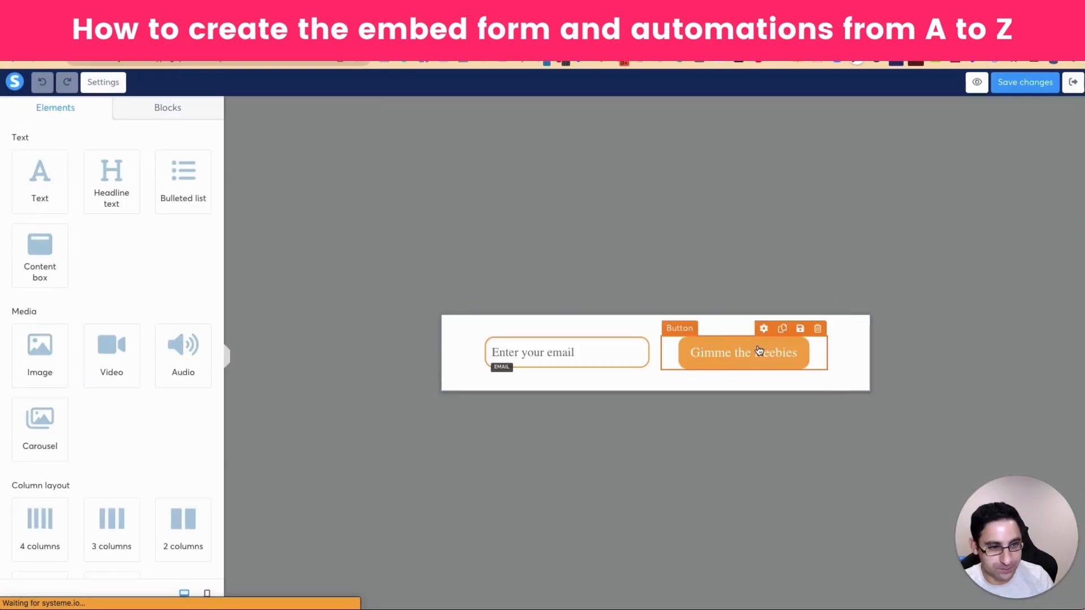
{"action": "left_click", "coordinate": [739, 357]}
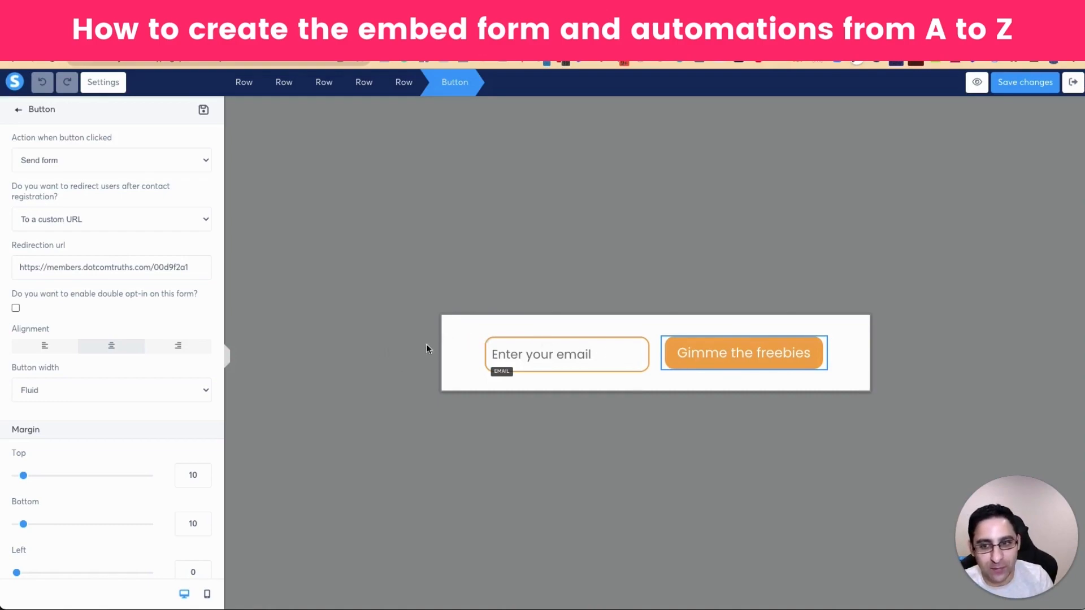
{"action": "left_click", "coordinate": [700, 353]}
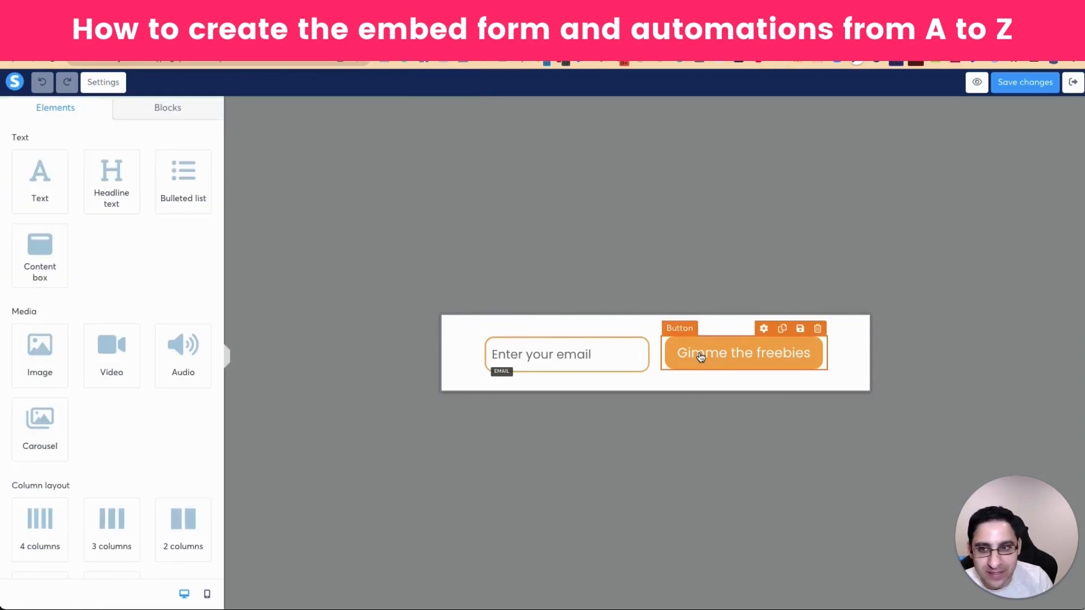
{"action": "left_click", "coordinate": [700, 354]}
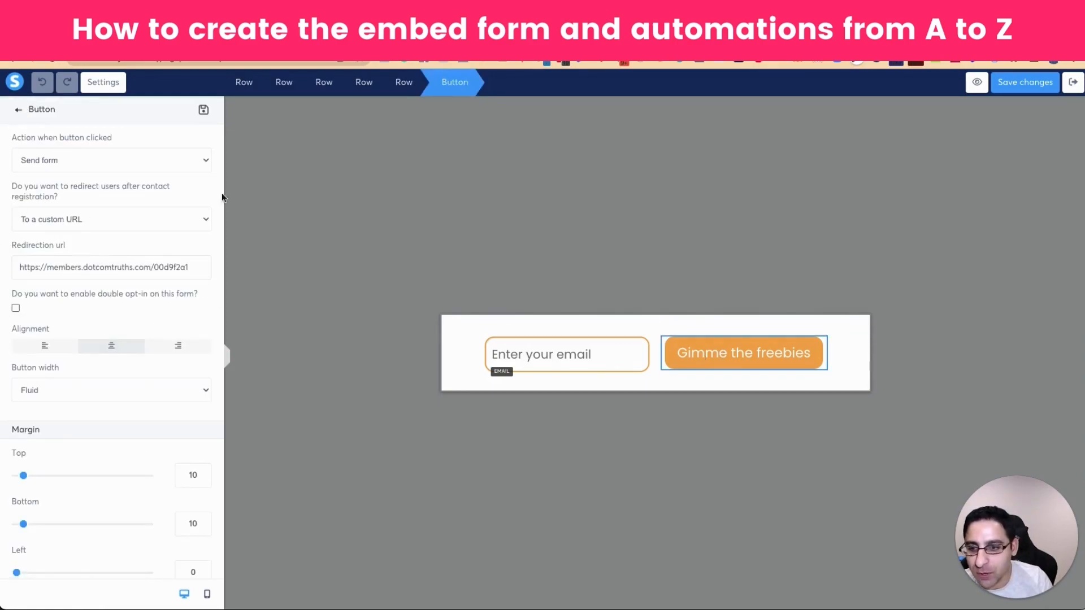
Step: Choose "Send form" as the button's action with redirection "To a custom URL", and save the form and exit the editor
{"action": "left_click", "coordinate": [182, 161]}
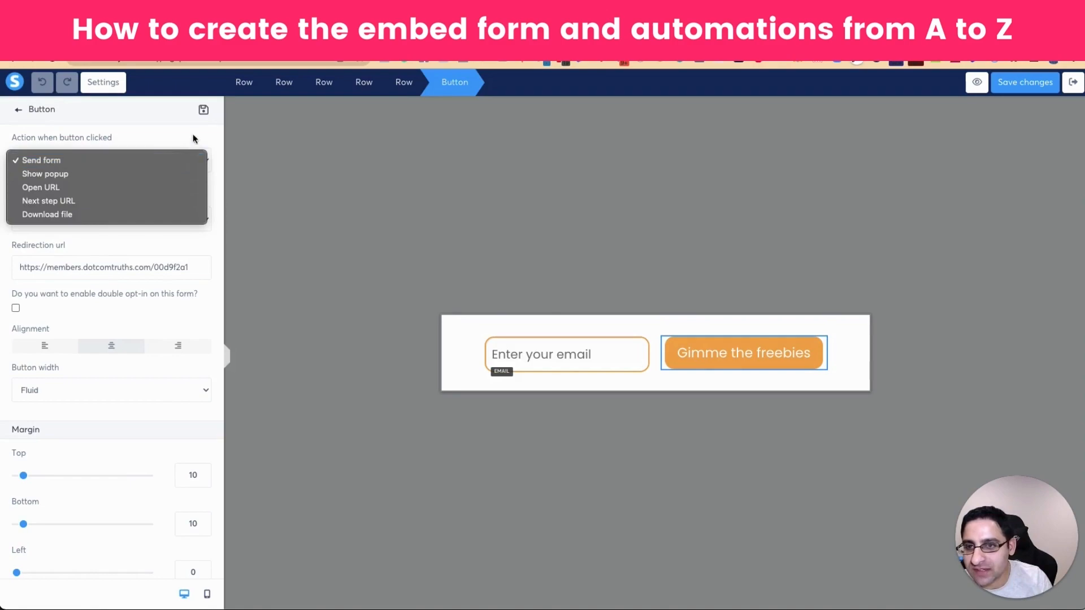
{"action": "left_click", "coordinate": [173, 165]}
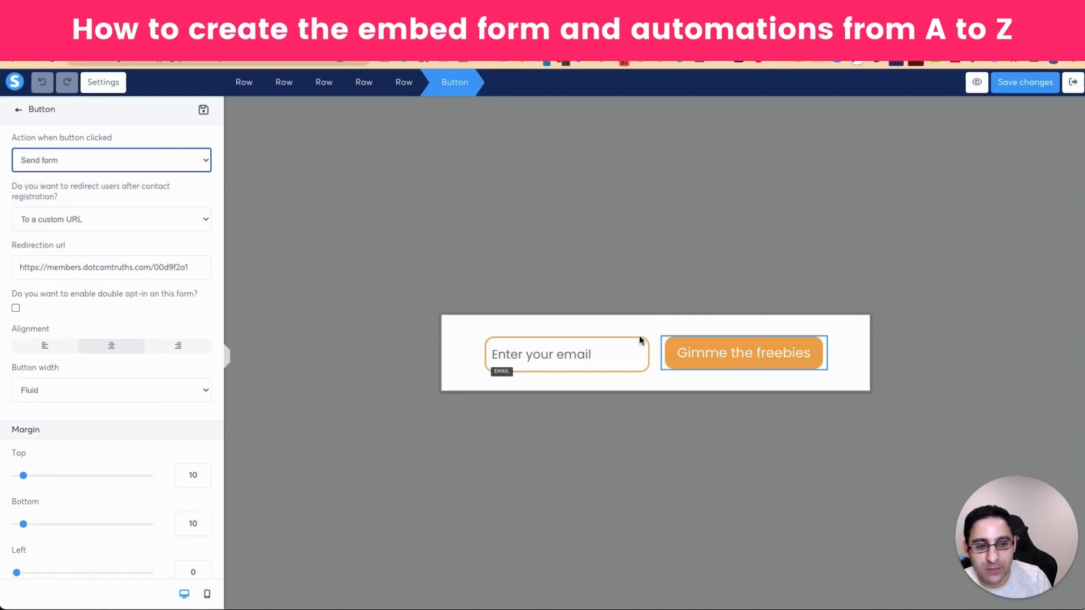
{"action": "left_click", "coordinate": [94, 220]}
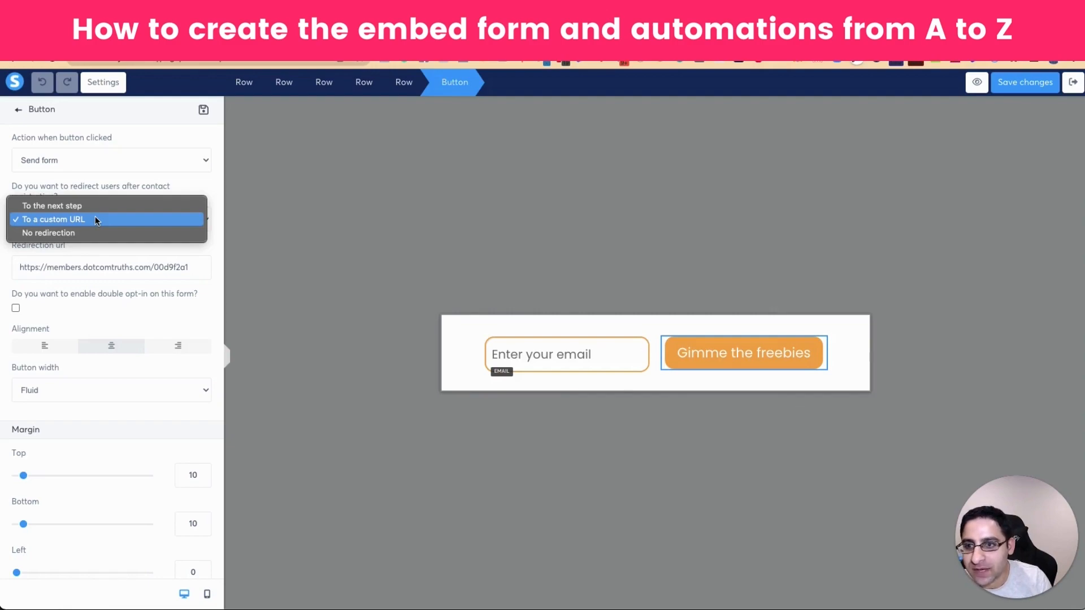
{"action": "left_click", "coordinate": [95, 219]}
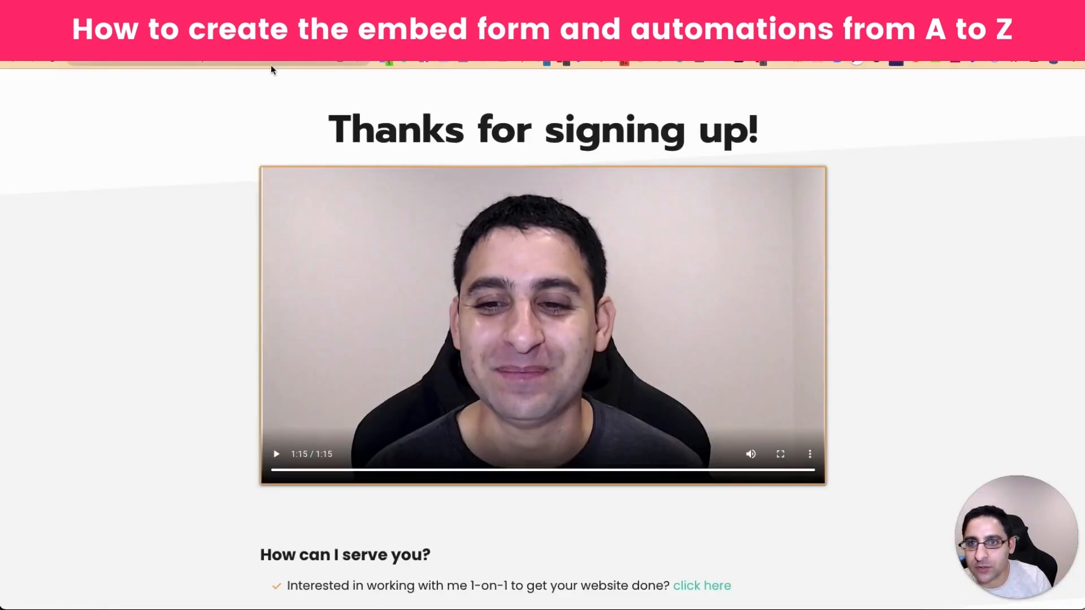
{"action": "left_click", "coordinate": [270, 64]}
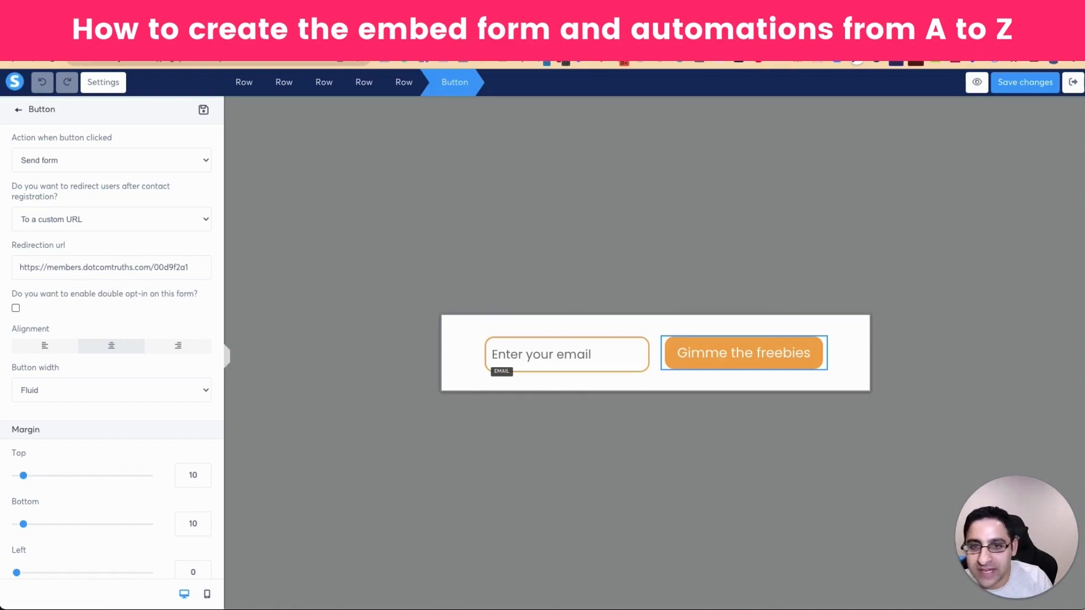
{"action": "left_click", "coordinate": [993, 87]}
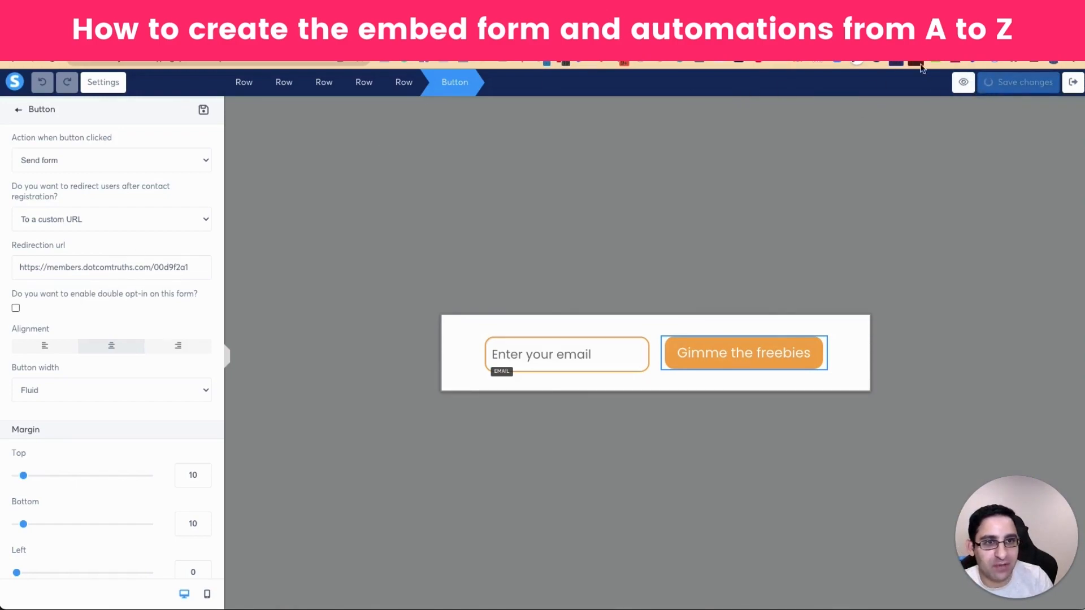
{"action": "left_click", "coordinate": [1074, 86]}
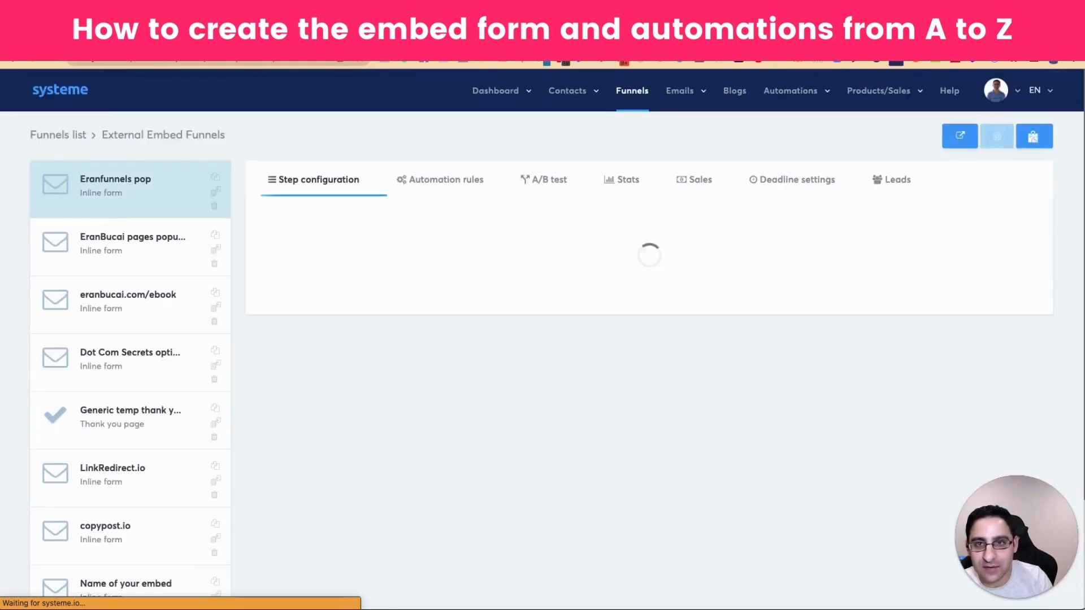
{"action": "left_click", "coordinate": [325, 32]}
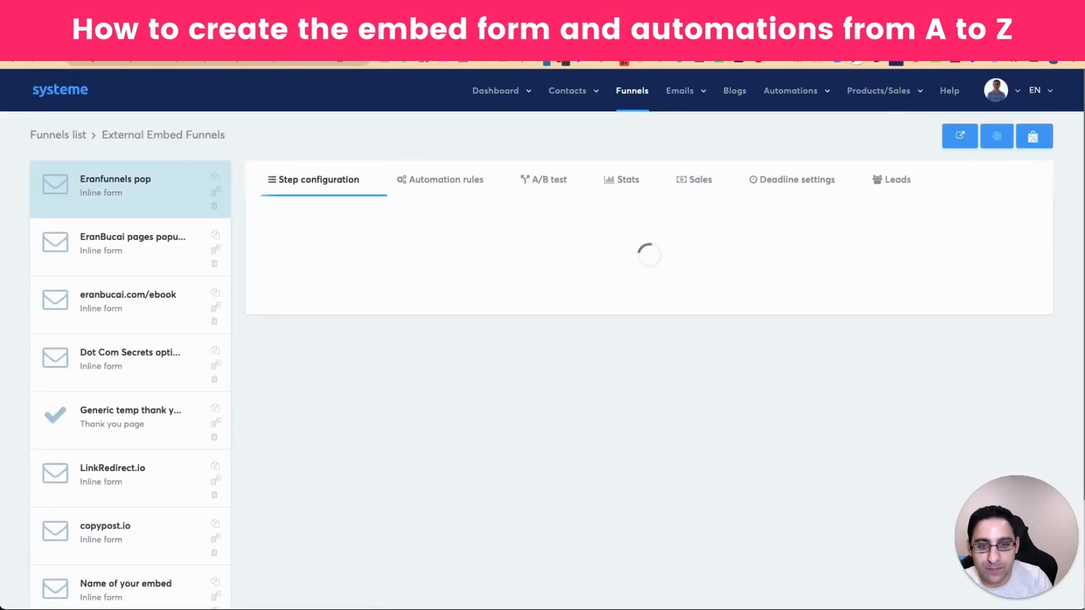
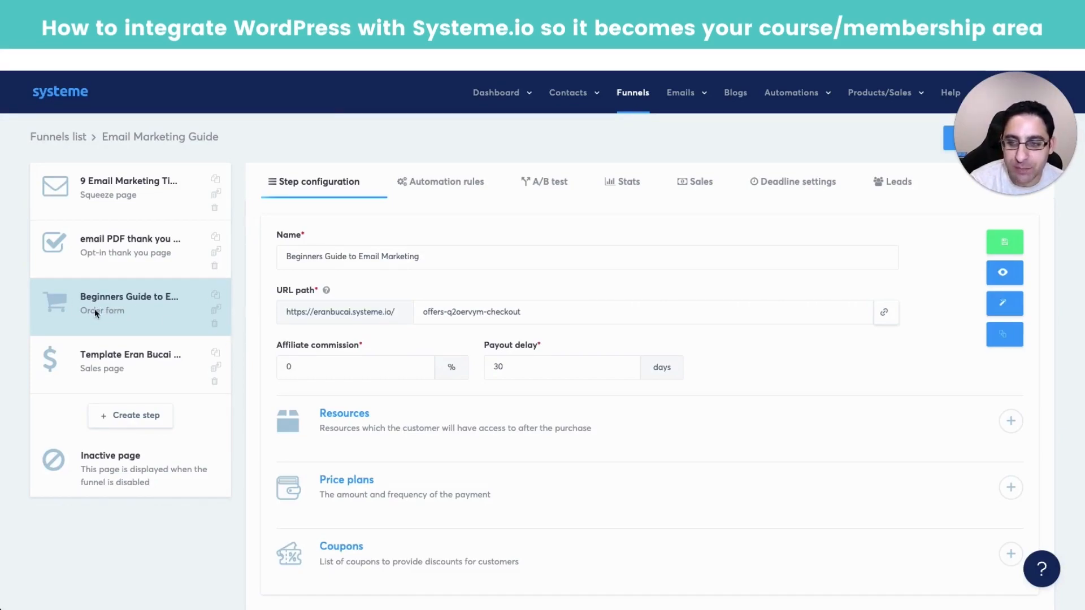
Step: Create a new step named "order form demo" of type Order form in the Email Marketing Guide funnel
{"action": "left_click", "coordinate": [128, 416]}
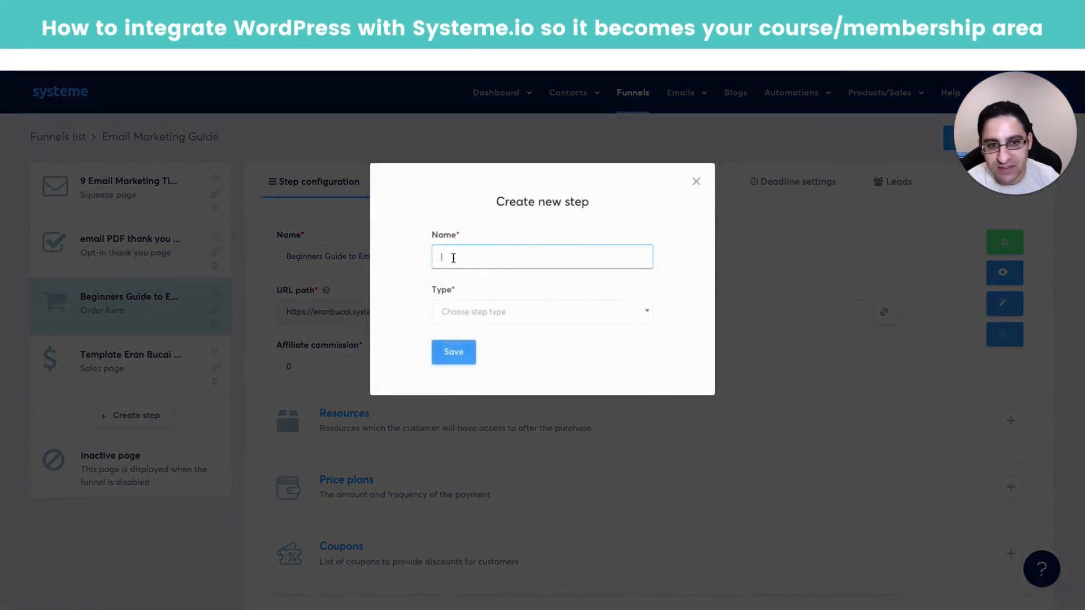
{"action": "type", "text": "order form demo"}
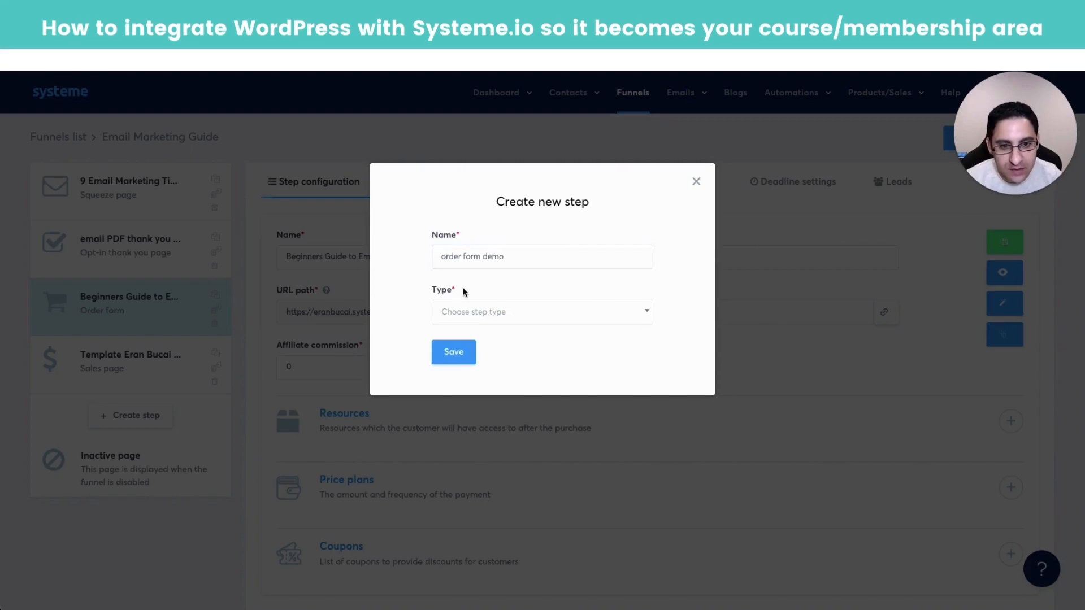
{"action": "left_click", "coordinate": [479, 316]}
{"action": "scroll", "coordinate": [497, 402], "scroll_direction": "down", "scroll_amount": 5}
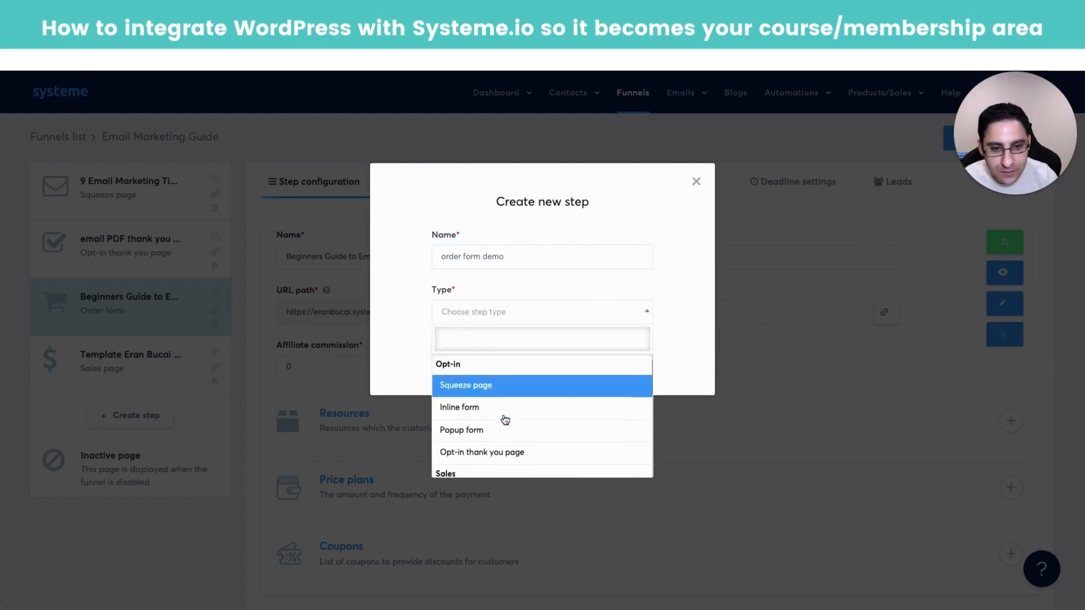
{"action": "left_click", "coordinate": [465, 402]}
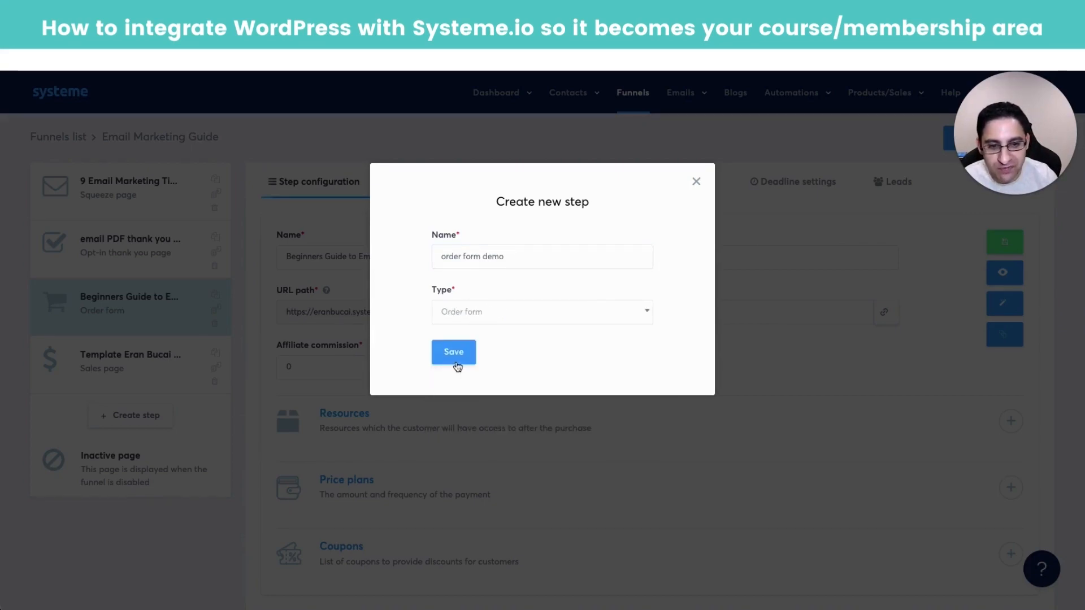
{"action": "left_click", "coordinate": [455, 365]}
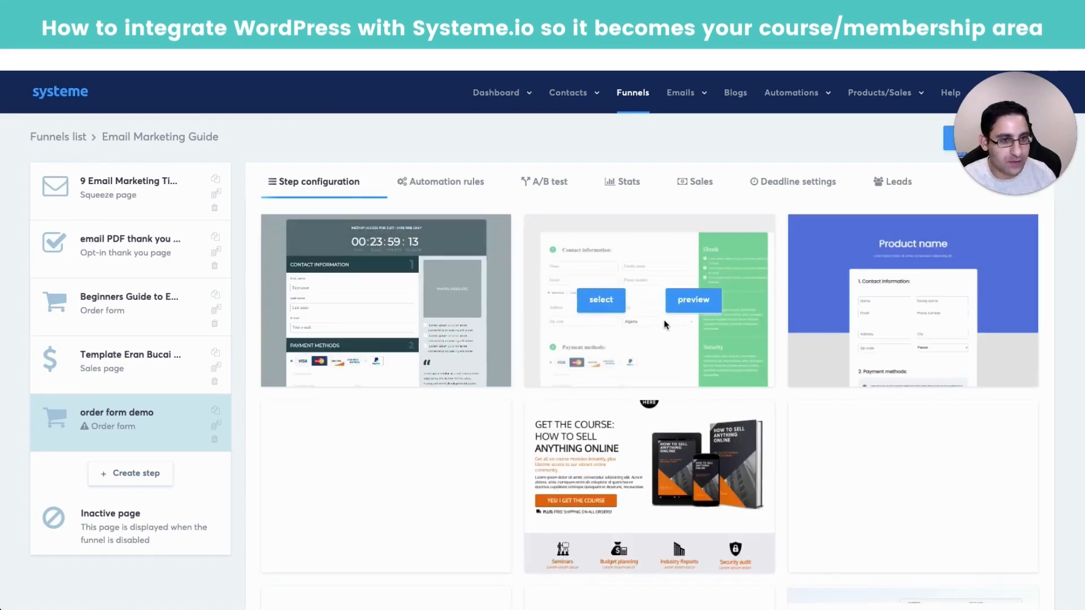
Step: Browse the order form templates offered for the "order form demo" step
{"action": "scroll", "coordinate": [664, 323], "scroll_direction": "down", "scroll_amount": 4}
{"action": "scroll", "coordinate": [664, 320], "scroll_direction": "down", "scroll_amount": 10}
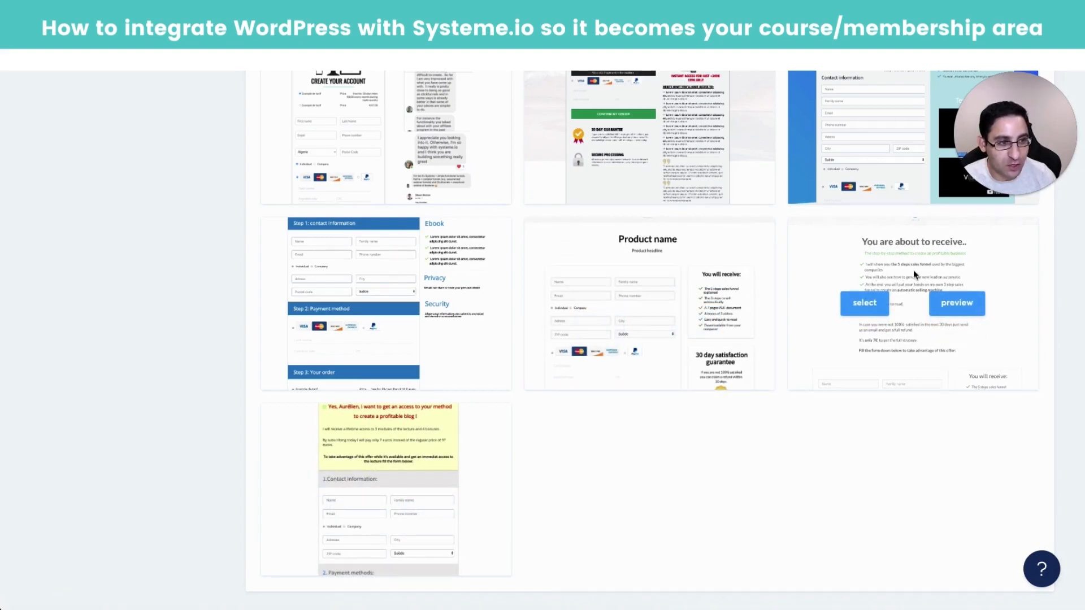
{"action": "scroll", "coordinate": [659, 235], "scroll_direction": "up", "scroll_amount": 15}
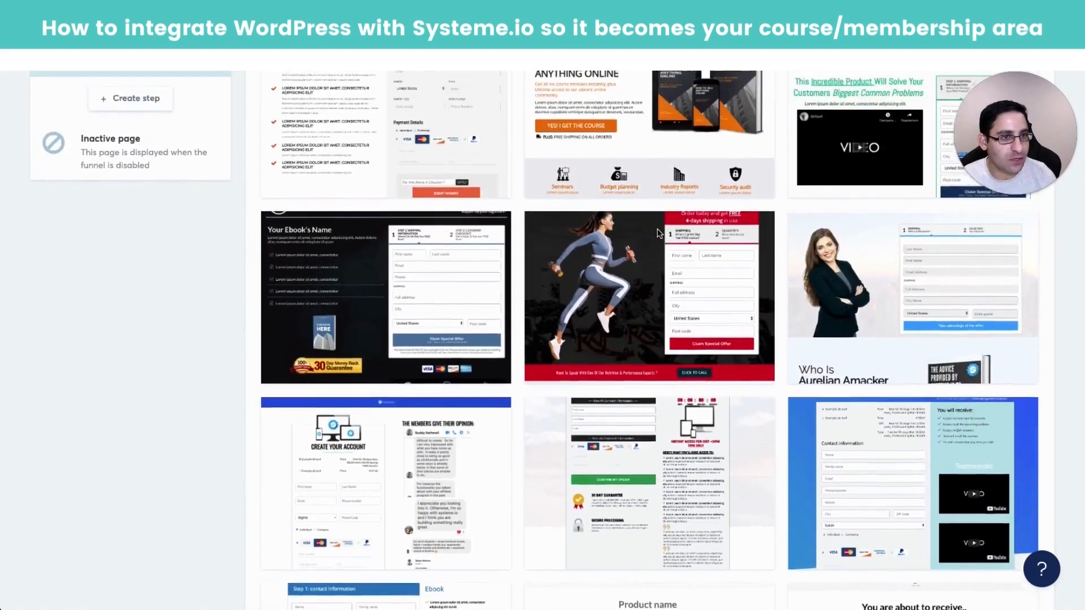
{"action": "scroll", "coordinate": [659, 234], "scroll_direction": "down", "scroll_amount": 1}
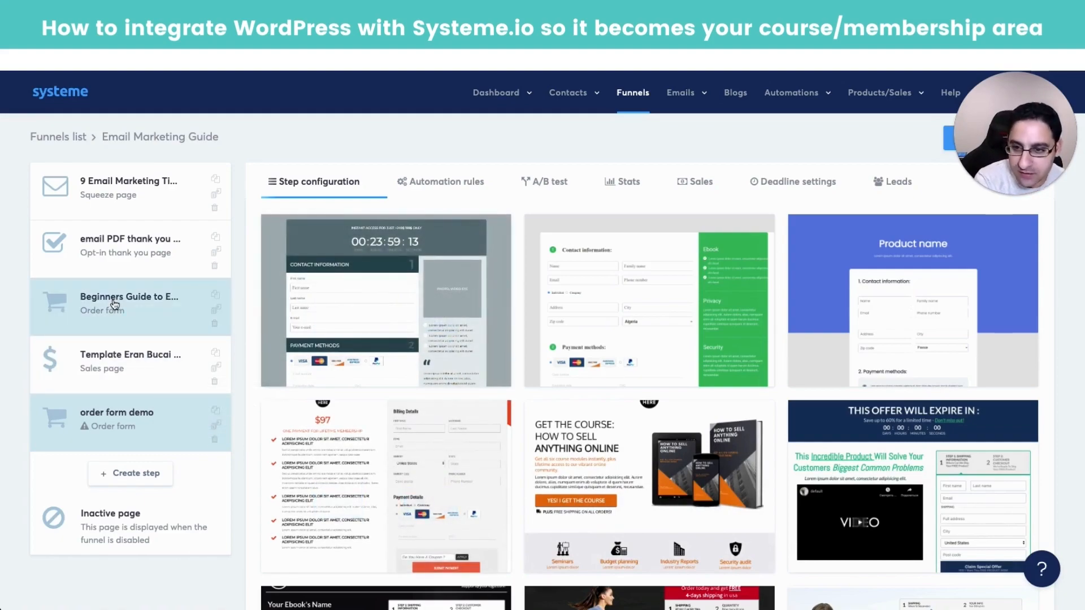
Step: Go back to the Beginners Guide to Email Marketing order form and delete the "order form demo" step from the funnel
{"action": "left_click", "coordinate": [115, 305]}
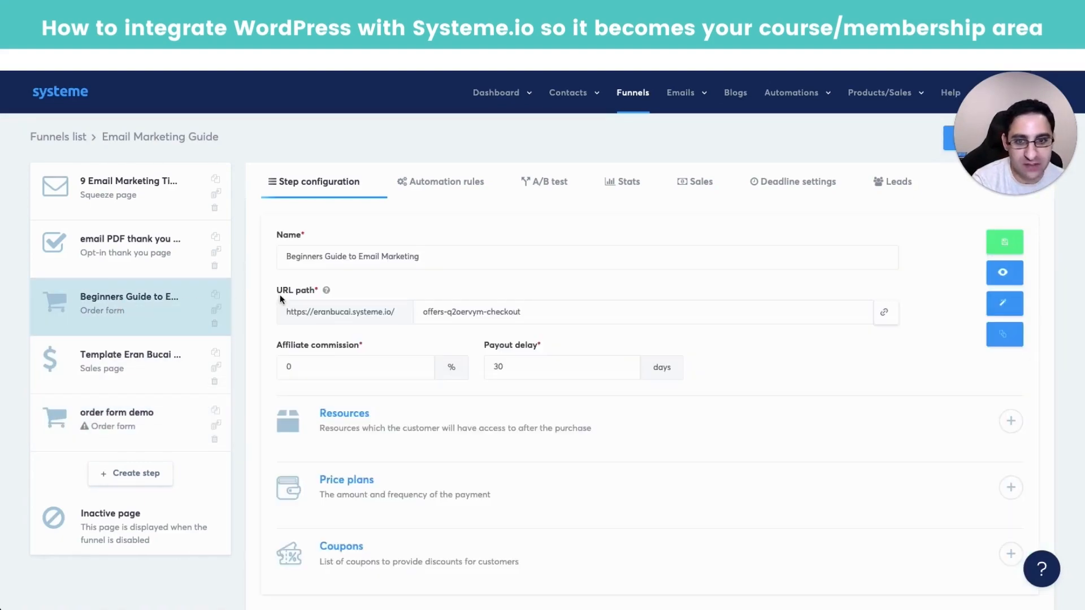
{"action": "left_click", "coordinate": [214, 439]}
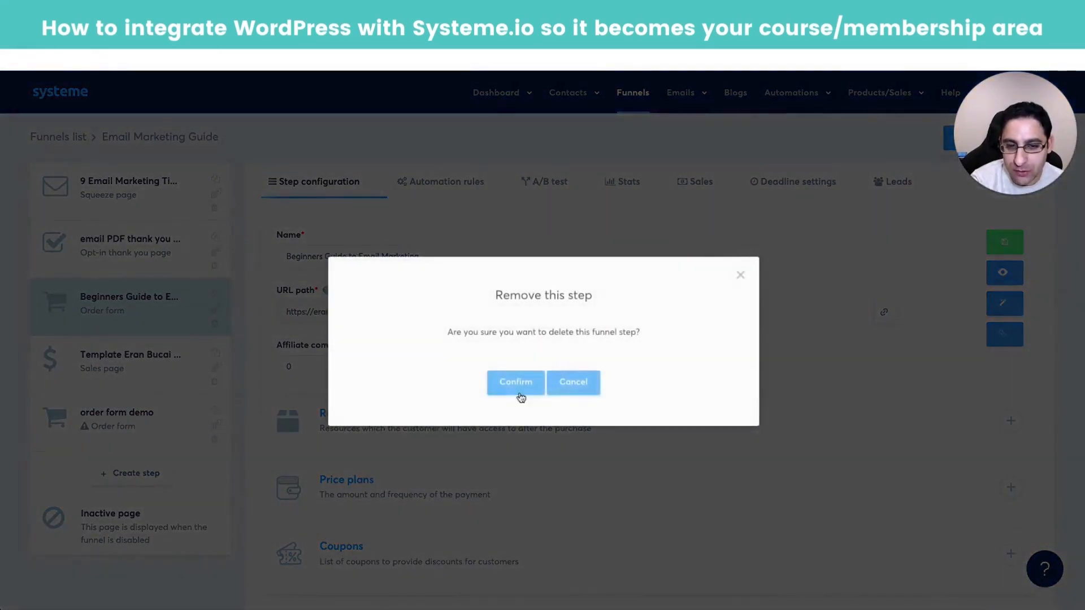
{"action": "left_click", "coordinate": [515, 383]}
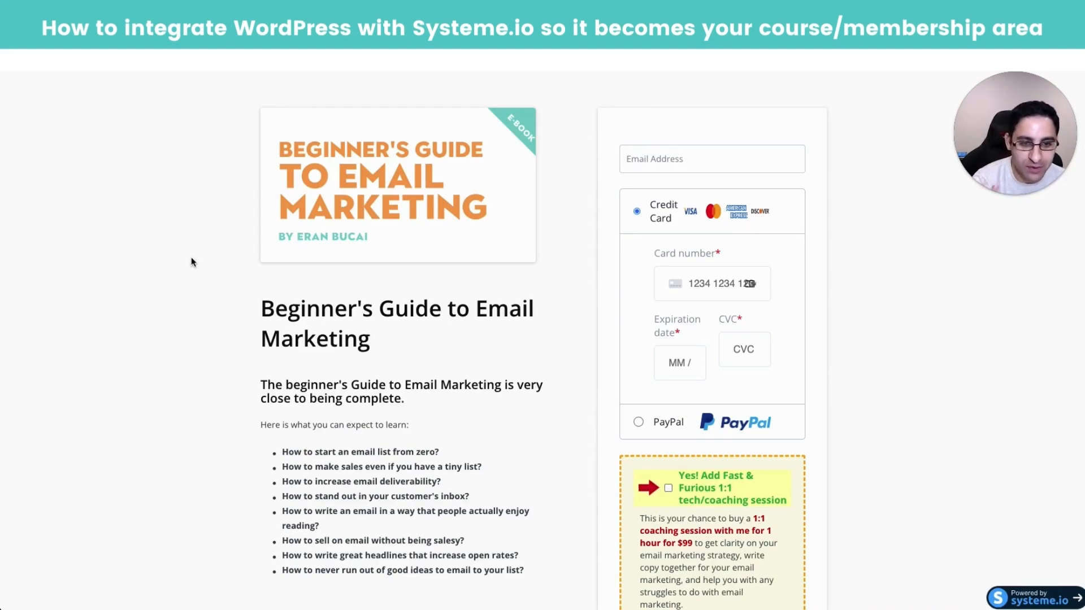
Step: Look over the Beginner's Guide to Email Marketing checkout page and return to the order form's step configuration
{"action": "scroll", "coordinate": [191, 258], "scroll_direction": "down", "scroll_amount": 3}
{"action": "scroll", "coordinate": [191, 261], "scroll_direction": "up", "scroll_amount": 3}
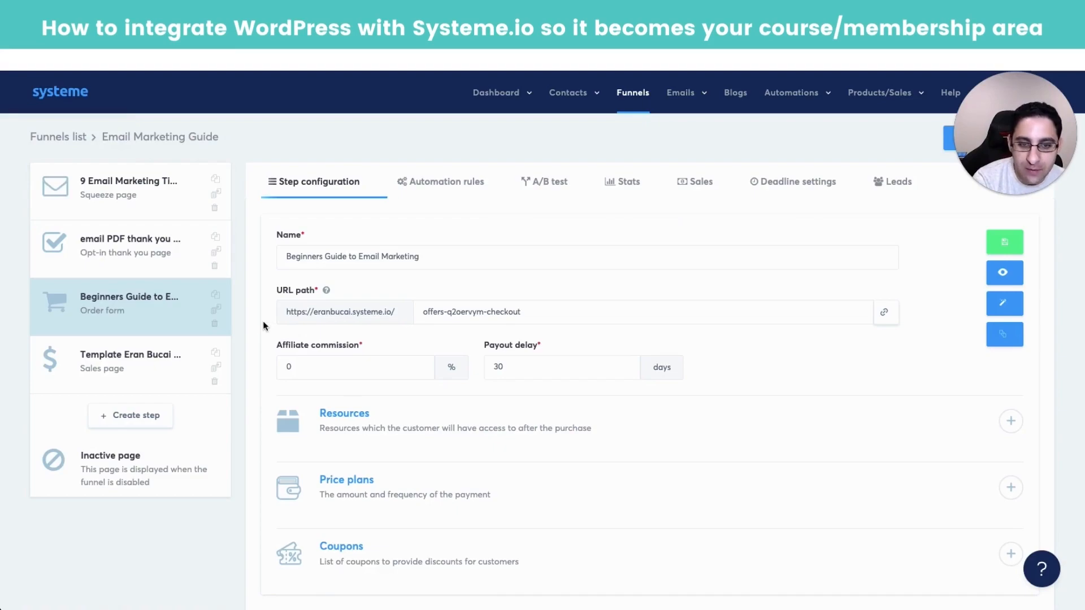
{"action": "scroll", "coordinate": [263, 326], "scroll_direction": "down", "scroll_amount": 1}
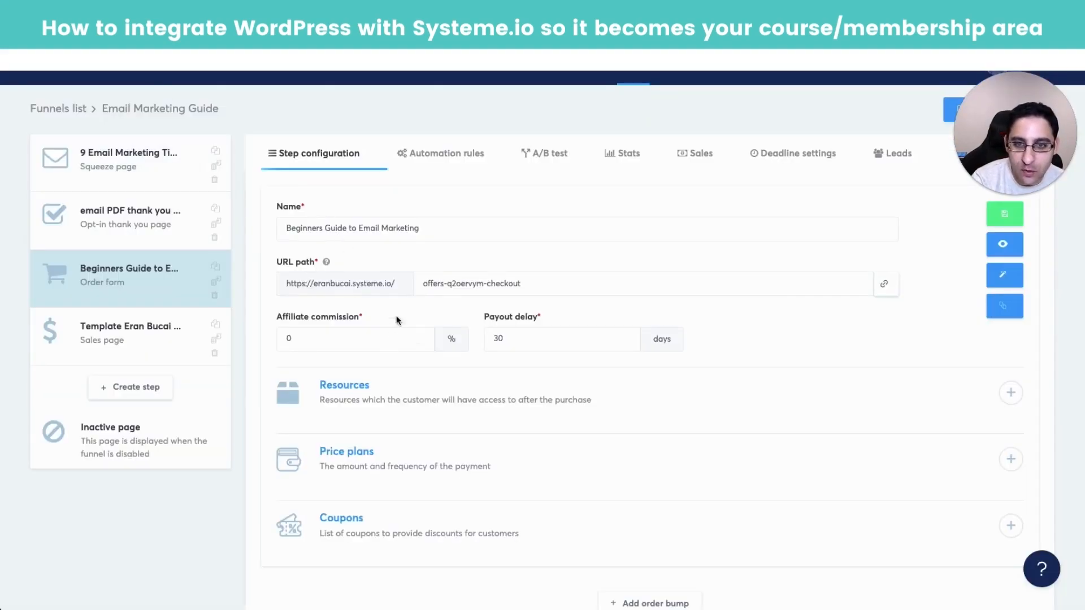
Step: Try a purchase-triggered automation rule with a "Send email to specific address" action, remove the action and return to the step configuration
{"action": "left_click", "coordinate": [438, 154]}
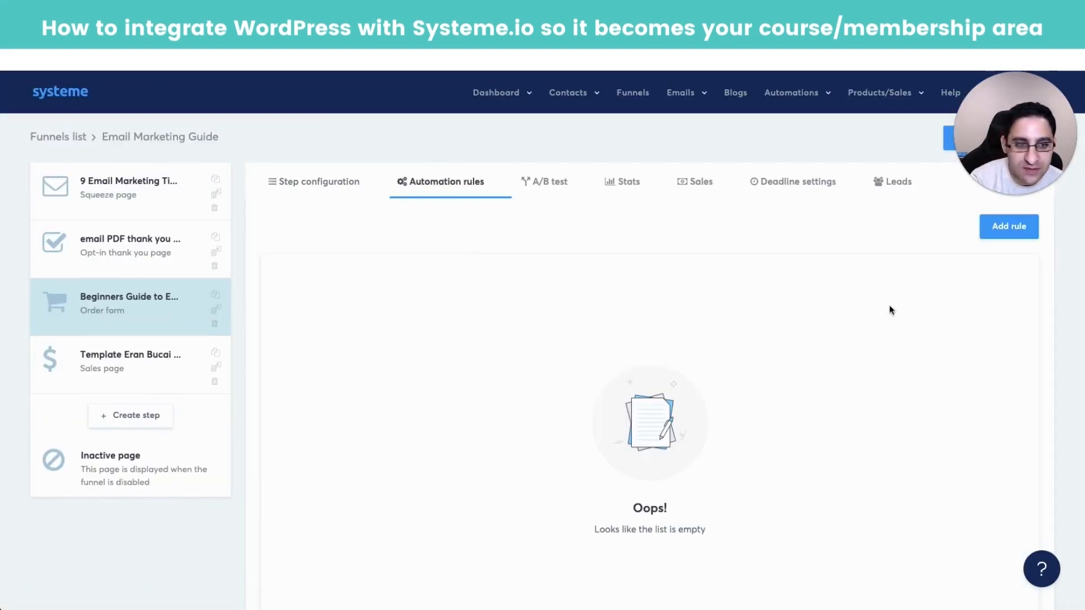
{"action": "left_click", "coordinate": [1004, 225]}
{"action": "left_click", "coordinate": [511, 342]}
{"action": "left_click", "coordinate": [915, 242]}
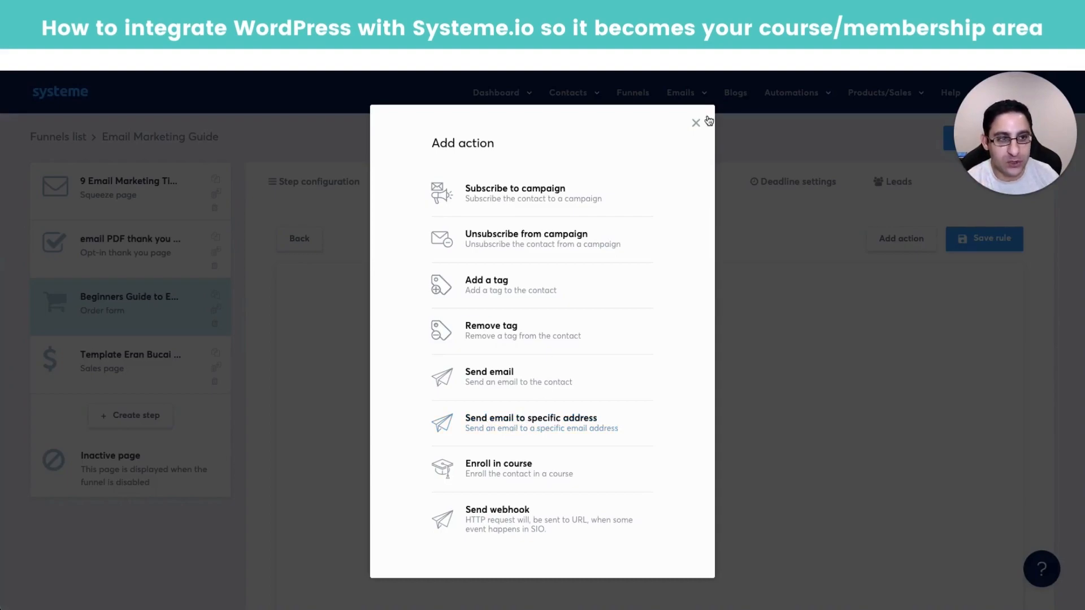
{"action": "left_click", "coordinate": [479, 425]}
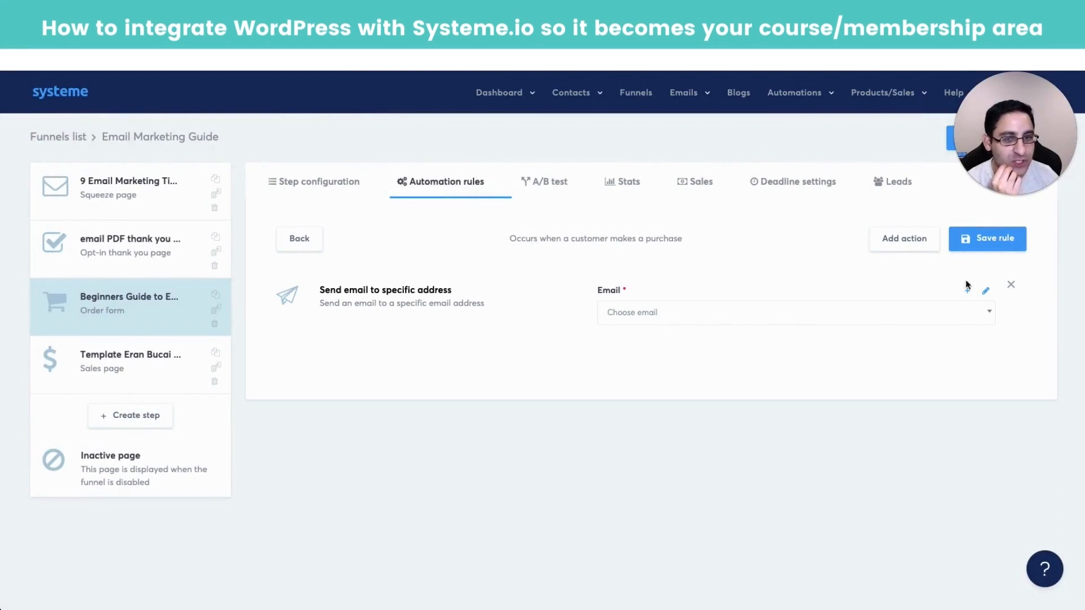
{"action": "left_click", "coordinate": [1011, 286]}
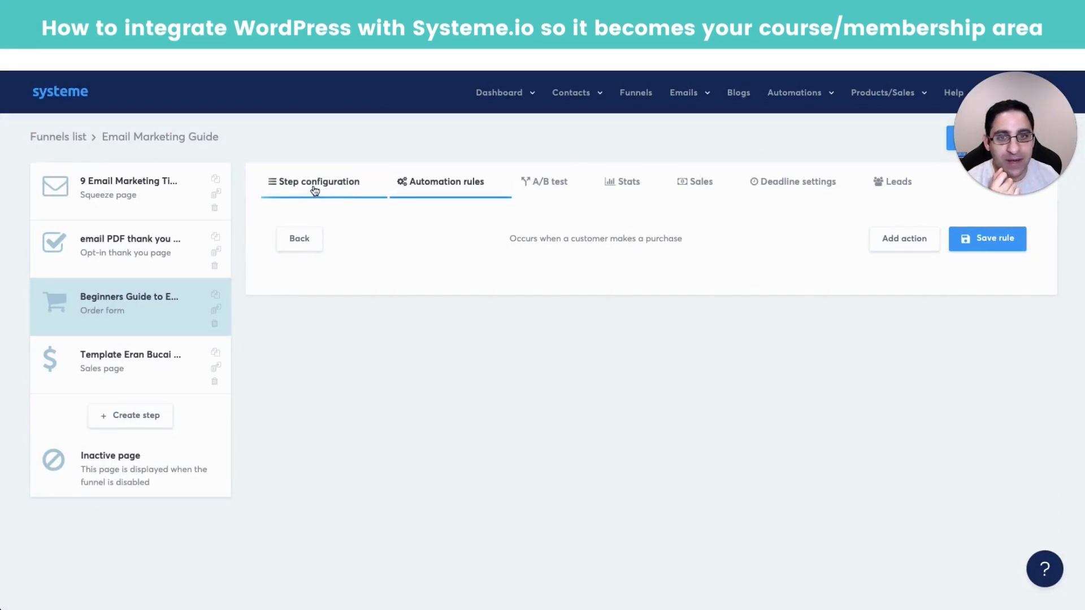
{"action": "left_click", "coordinate": [315, 207]}
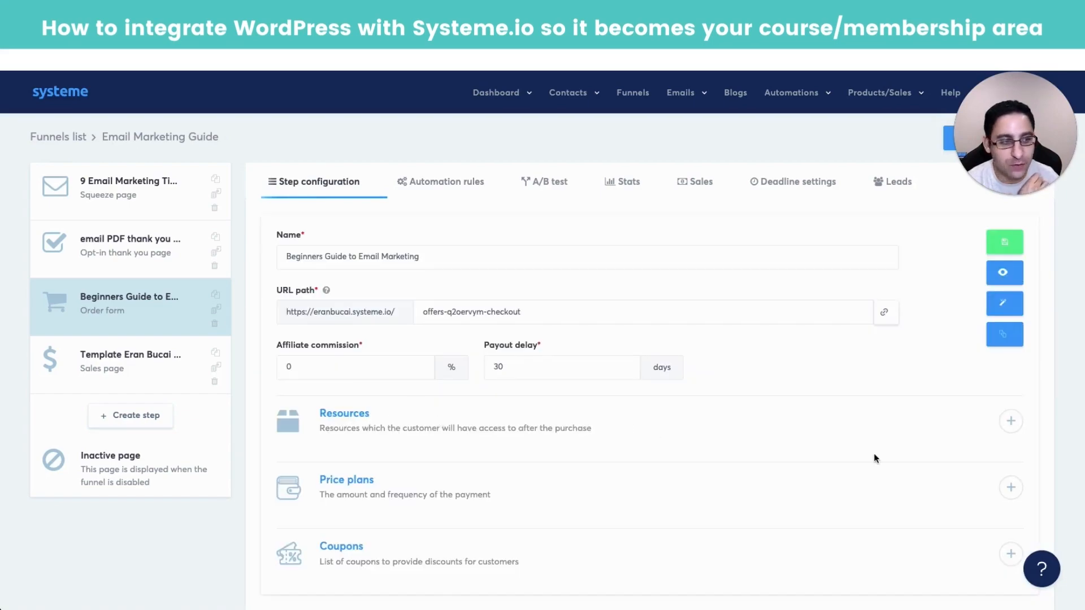
Step: Add a resource of type Course to the Beginners Guide to Email Marketing order form
{"action": "left_click", "coordinate": [1010, 421]}
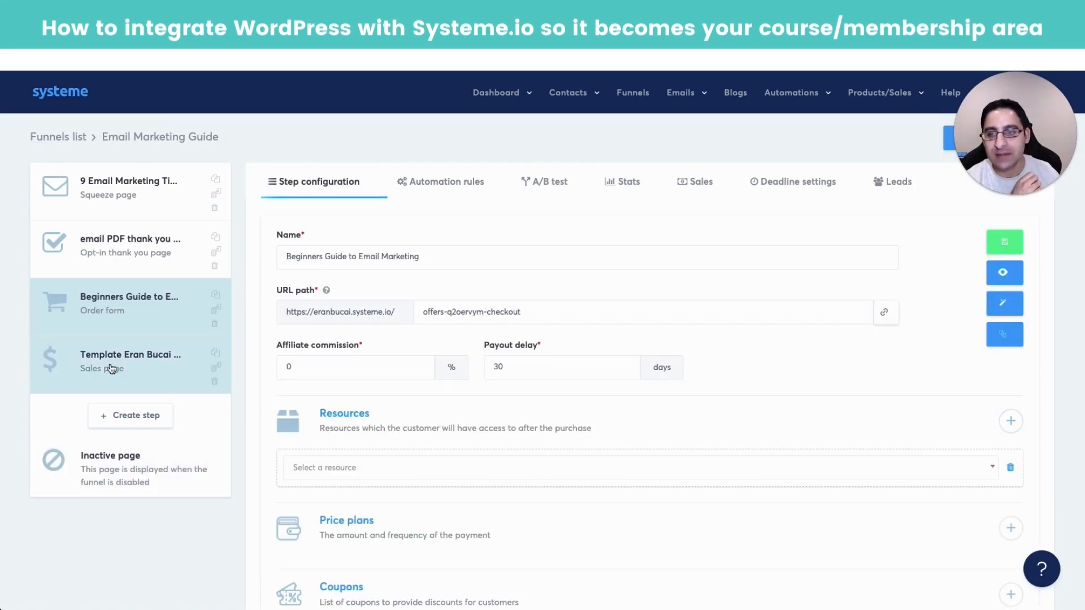
{"action": "left_click", "coordinate": [367, 473]}
{"action": "left_click", "coordinate": [333, 377]}
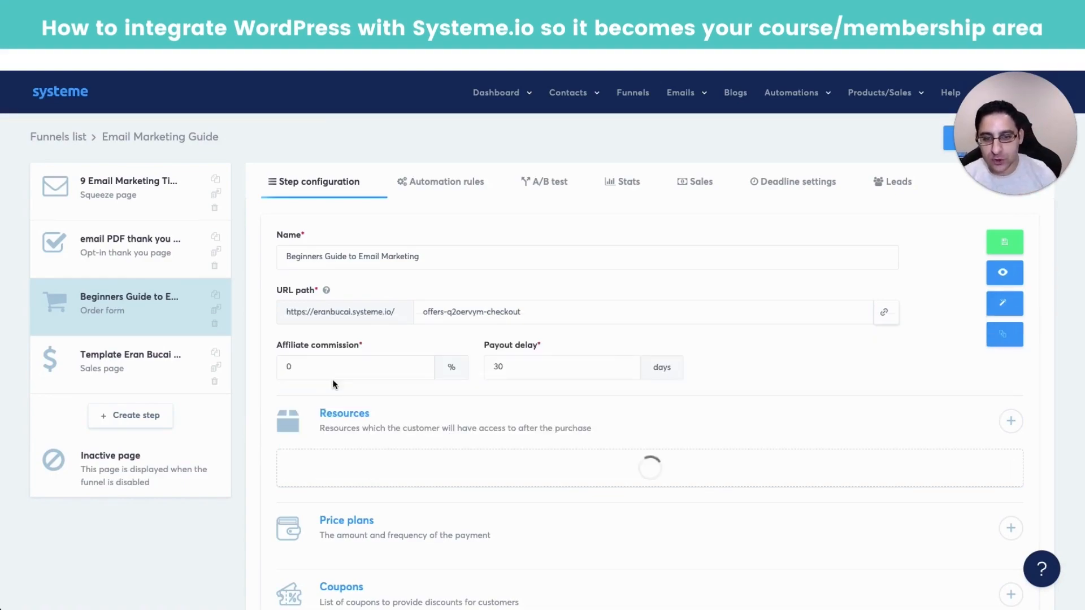
{"action": "left_click", "coordinate": [395, 465]}
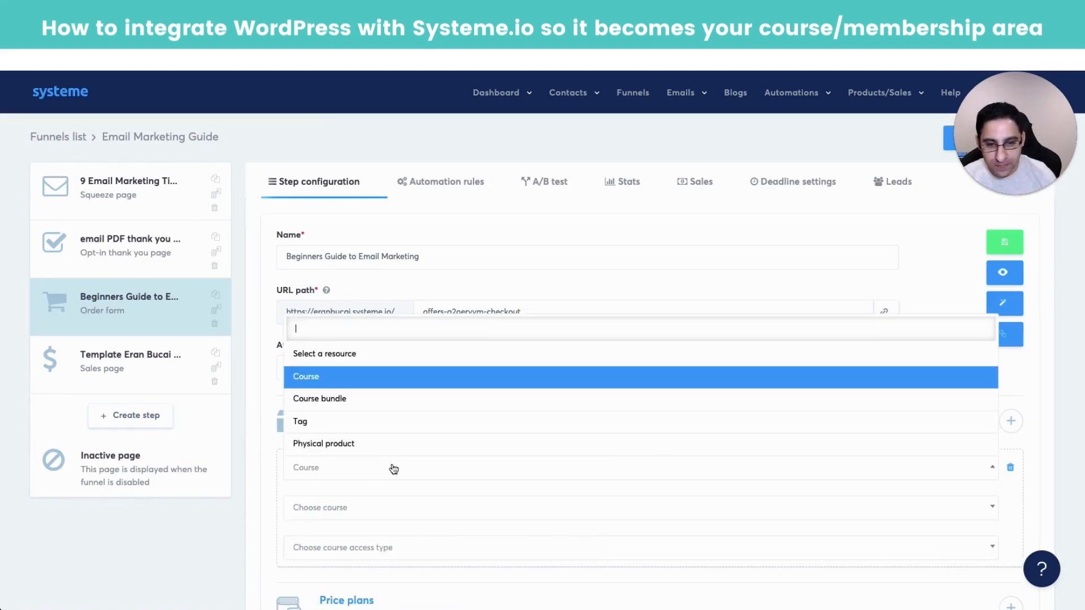
Step: Choose the course "Beginner's Guide to Email Marketing" with Full access as the order form's course resource
{"action": "left_click", "coordinate": [374, 510]}
{"action": "left_click", "coordinate": [377, 515]}
{"action": "left_click", "coordinate": [377, 516]}
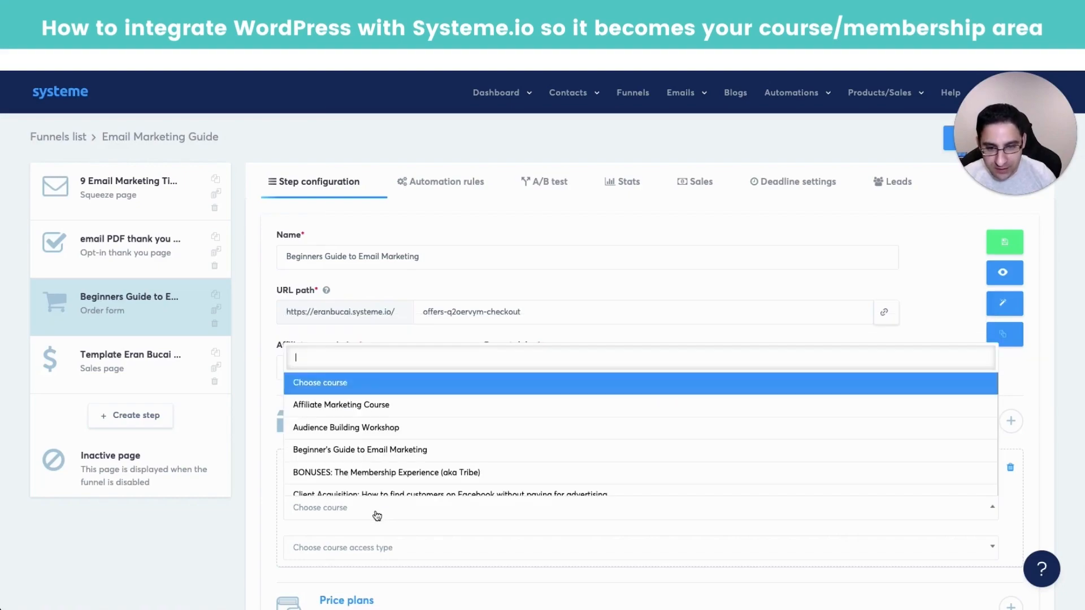
{"action": "left_click", "coordinate": [359, 451]}
{"action": "scroll", "coordinate": [381, 503], "scroll_direction": "down", "scroll_amount": 1}
{"action": "left_click", "coordinate": [378, 488]}
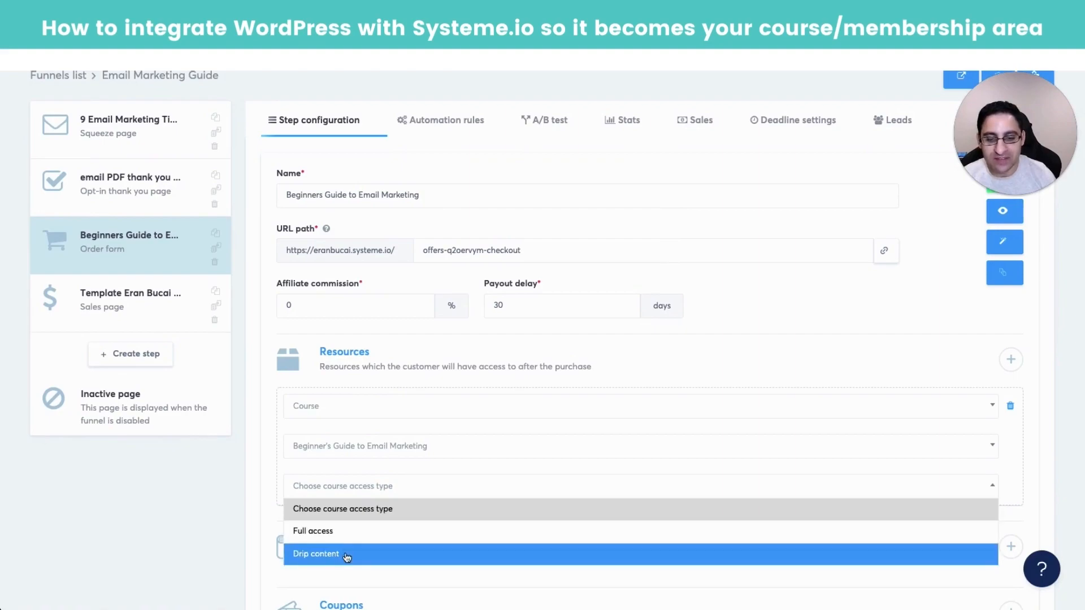
{"action": "left_click", "coordinate": [347, 534]}
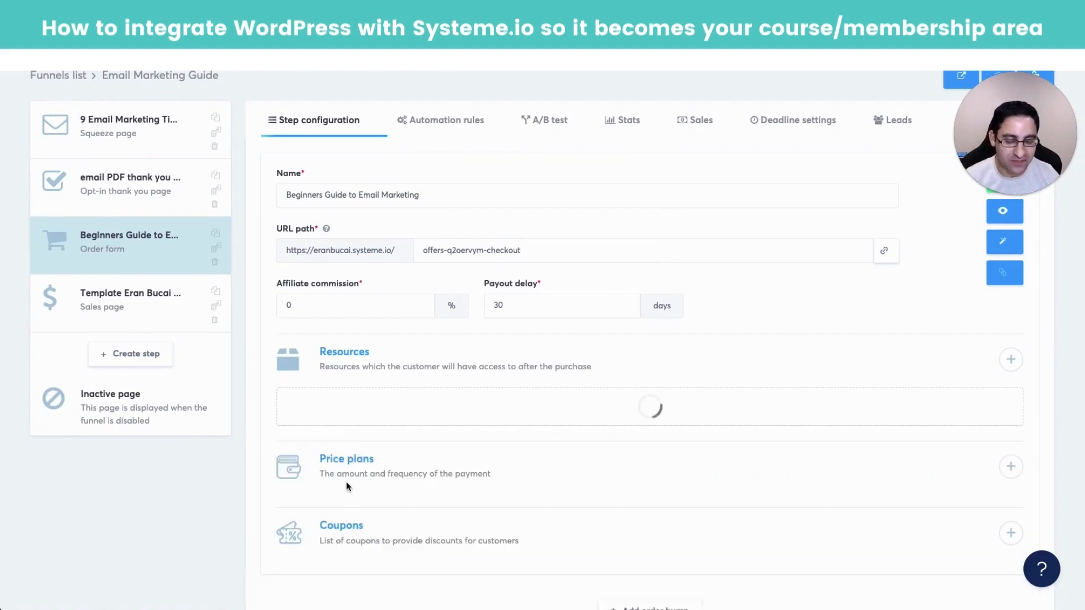
{"action": "scroll", "coordinate": [378, 451], "scroll_direction": "down", "scroll_amount": 1}
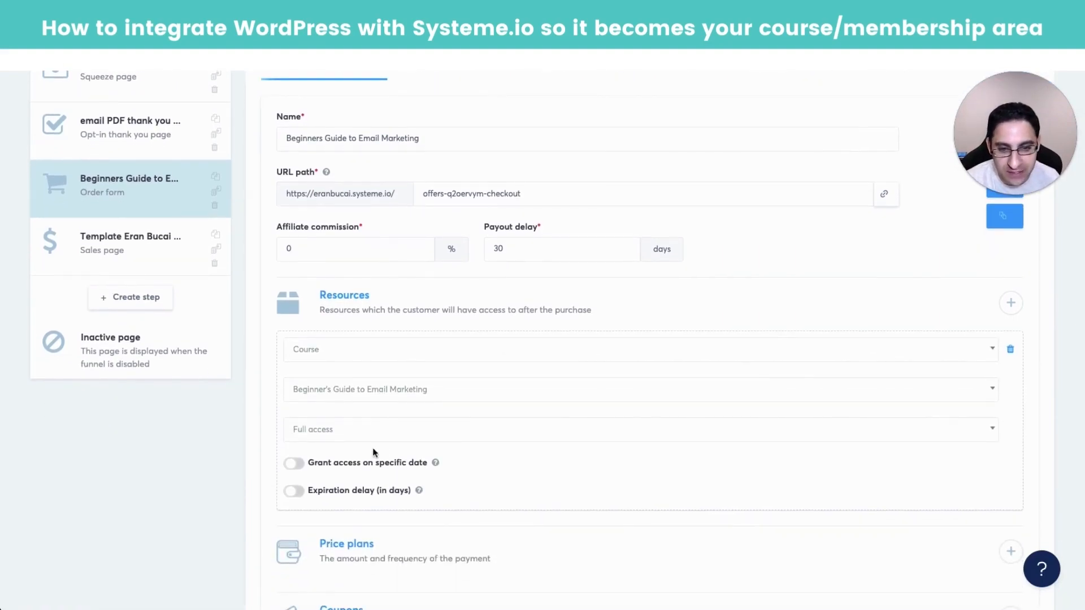
Step: Try an expiration delay of 360 days on the course access, and turn the delay off again
{"action": "mouse_move", "coordinate": [419, 491]}
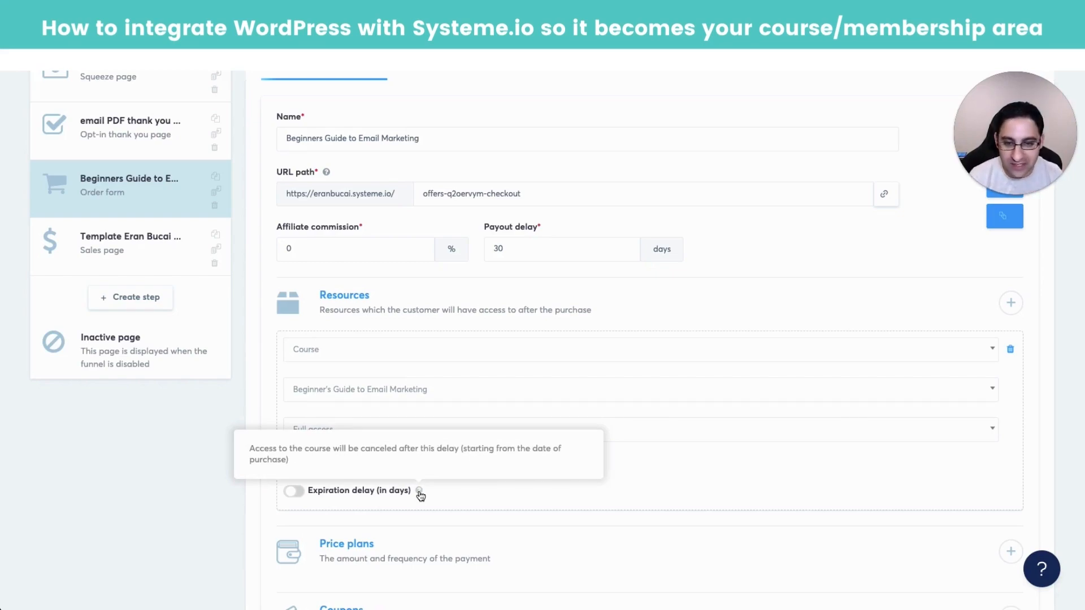
{"action": "left_click", "coordinate": [294, 491]}
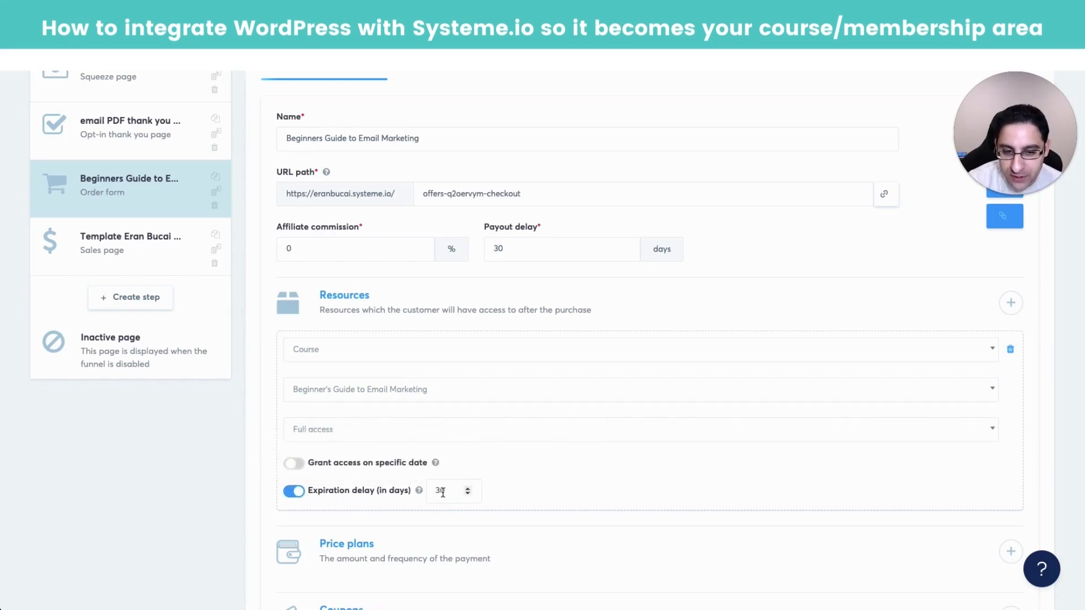
{"action": "left_click_drag", "start_coordinate": [446, 491], "coordinate": [431, 491]}
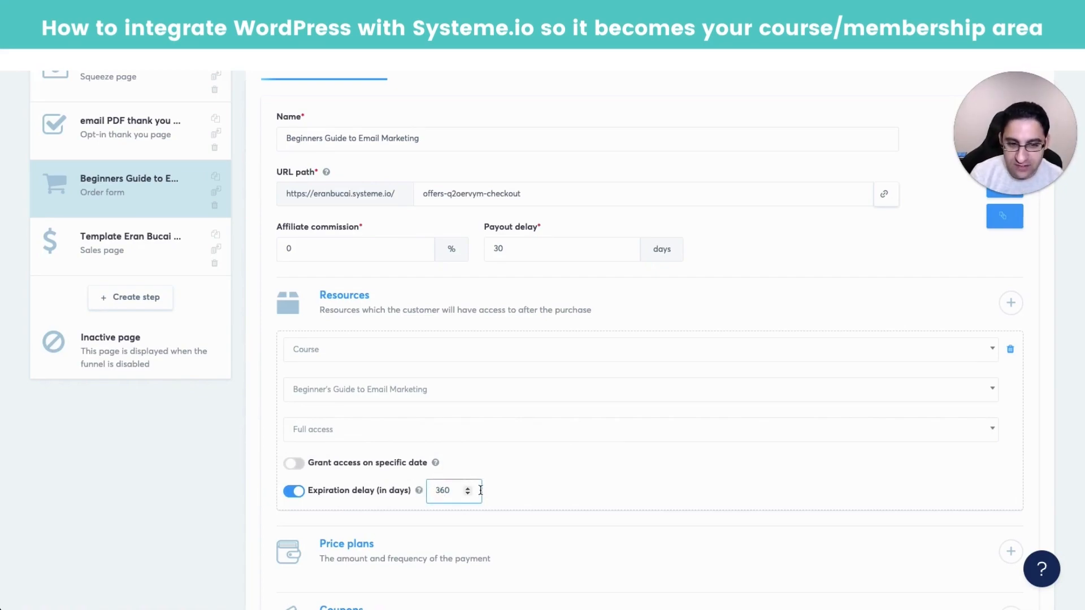
{"action": "type", "text": "360"}
{"action": "left_click", "coordinate": [294, 491]}
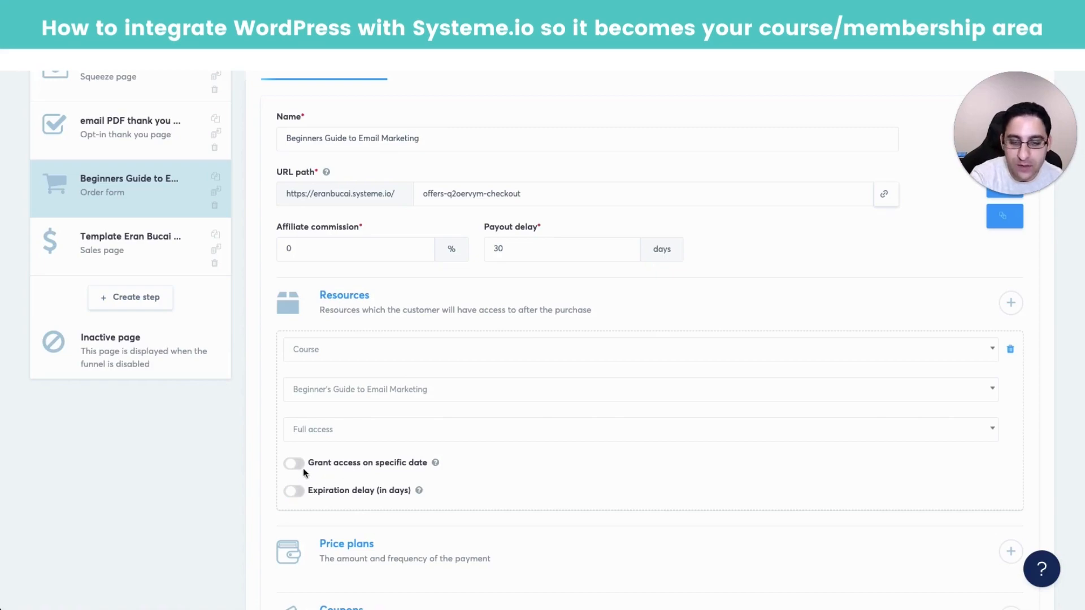
Step: Try out the access date option, and turn on both "Grant access on specific date" and "Expiration delay (in days)" for the course
{"action": "left_click", "coordinate": [299, 468]}
{"action": "left_click", "coordinate": [465, 467]}
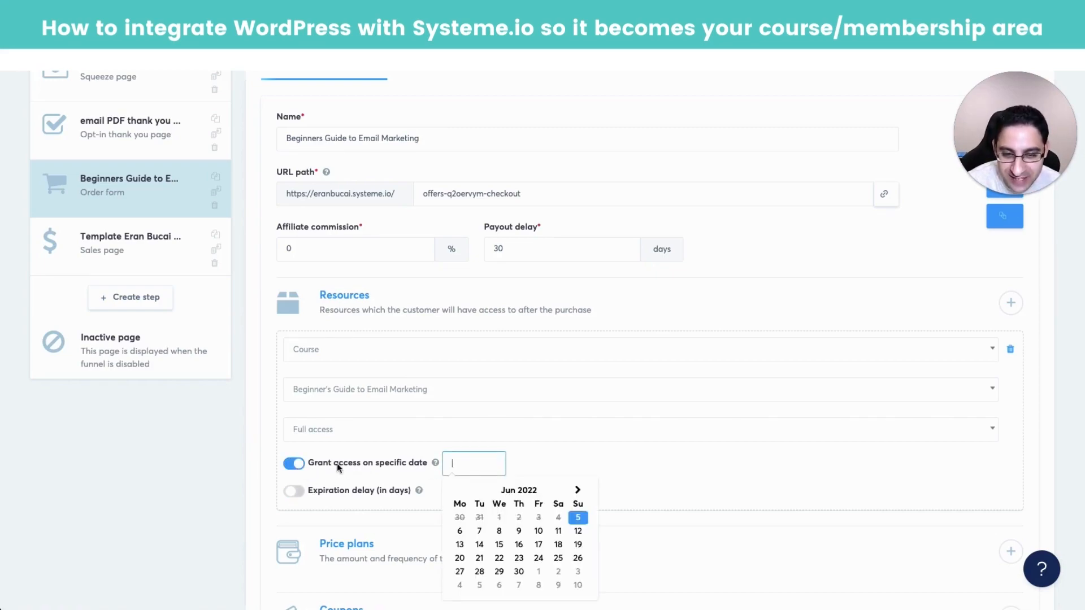
{"action": "left_click", "coordinate": [294, 465]}
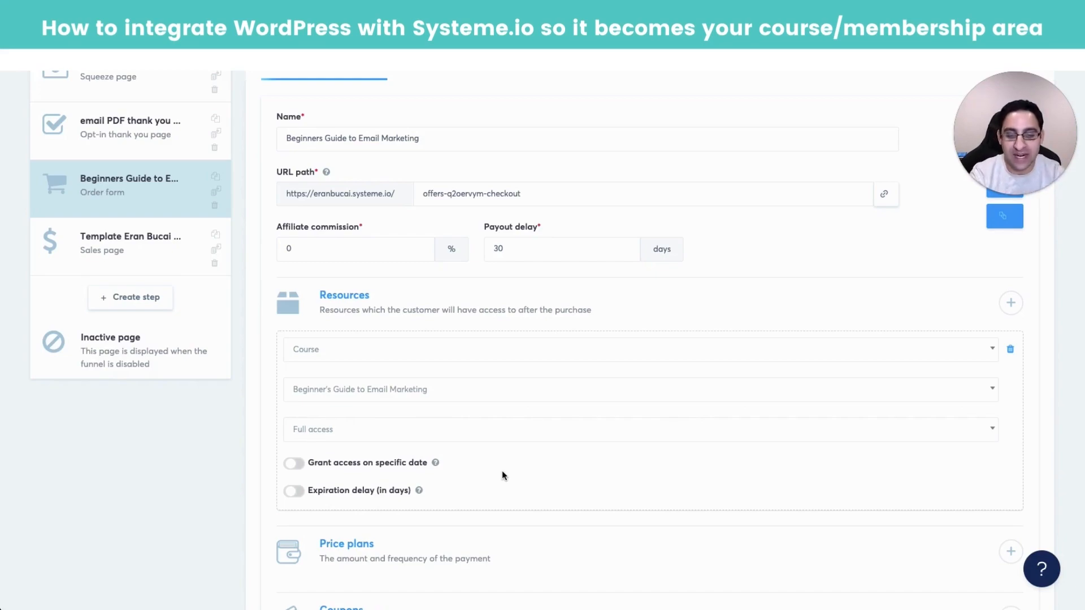
{"action": "left_click", "coordinate": [294, 464]}
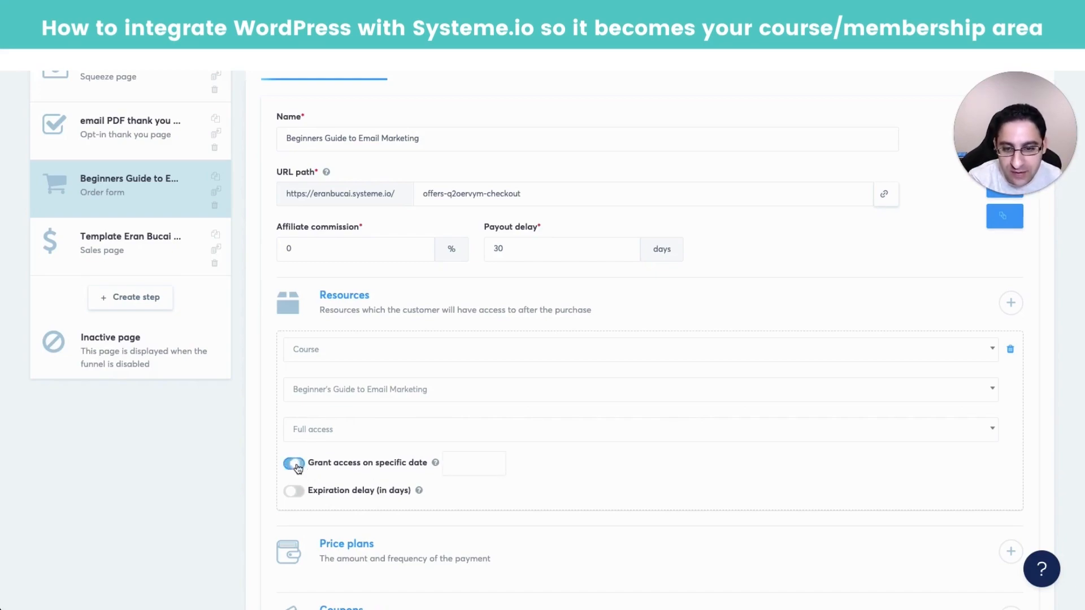
{"action": "left_click", "coordinate": [294, 492]}
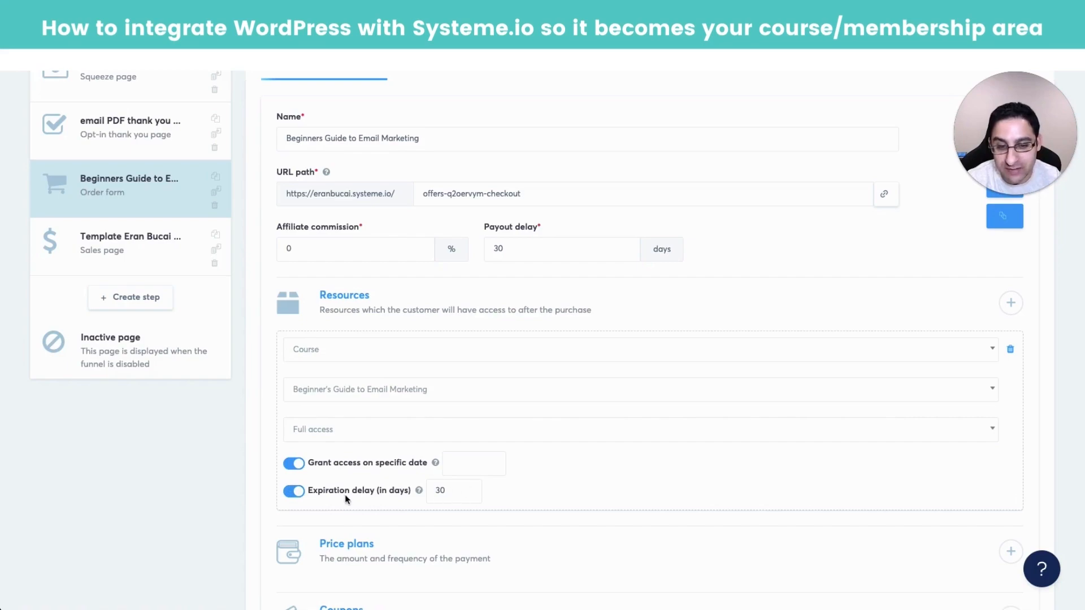
Step: Turn off the expiration delay and specific access date for the course resource, and view the order form's price plan choices
{"action": "left_click", "coordinate": [289, 493]}
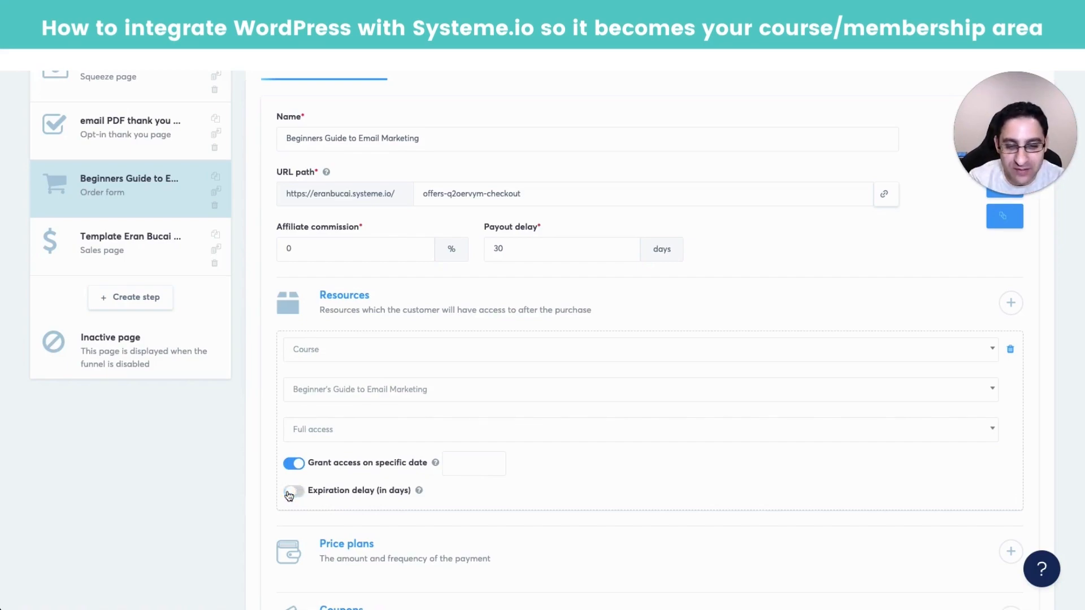
{"action": "left_click", "coordinate": [293, 463]}
{"action": "scroll", "coordinate": [328, 473], "scroll_direction": "down", "scroll_amount": 1}
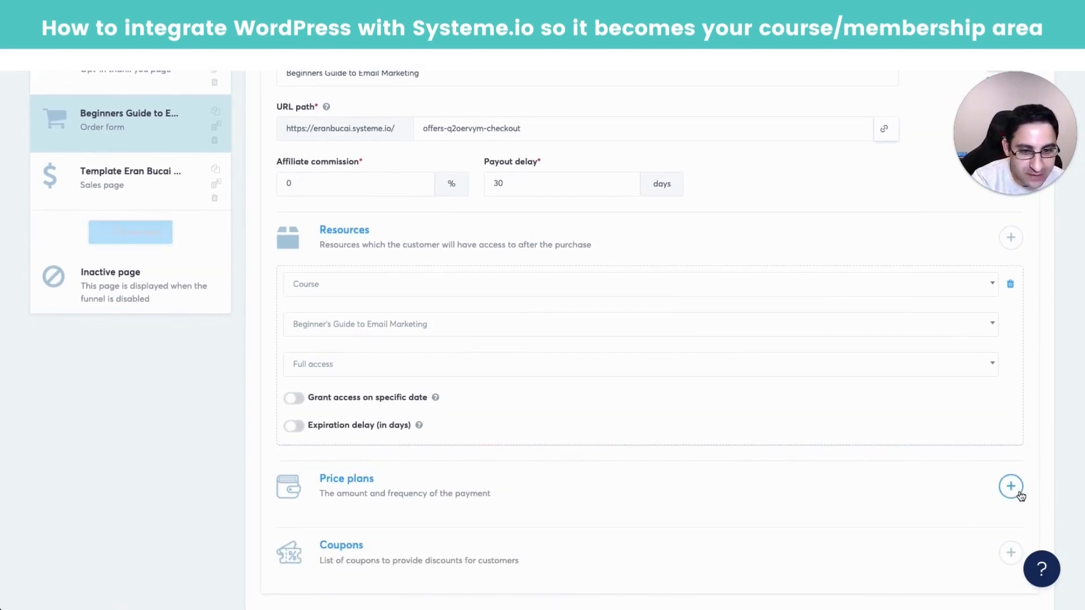
{"action": "left_click", "coordinate": [1011, 485]}
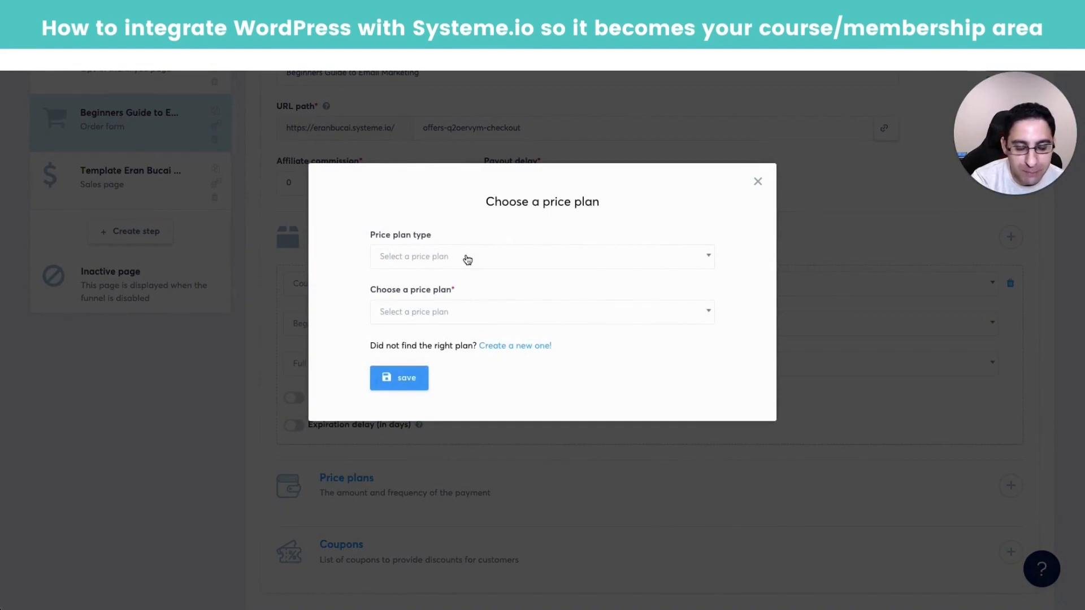
{"action": "left_click", "coordinate": [757, 183]}
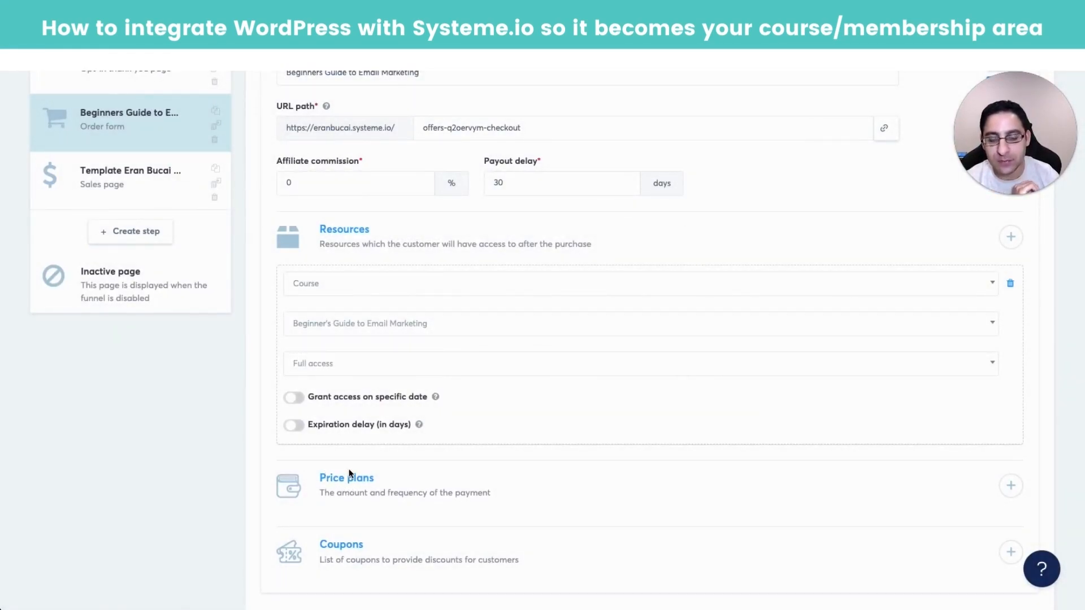
Step: Try adding an order bump with a blank resource entry to the Beginners Guide to Email Marketing order form
{"action": "scroll", "coordinate": [349, 473], "scroll_direction": "down", "scroll_amount": 1}
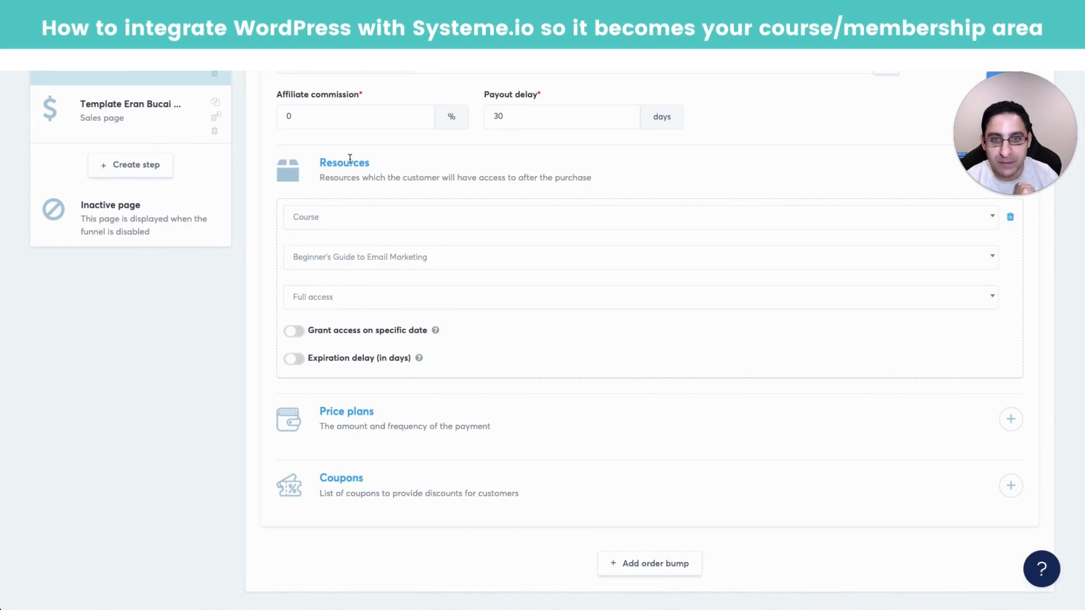
{"action": "left_click", "coordinate": [630, 565]}
{"action": "scroll", "coordinate": [592, 547], "scroll_direction": "down", "scroll_amount": 3}
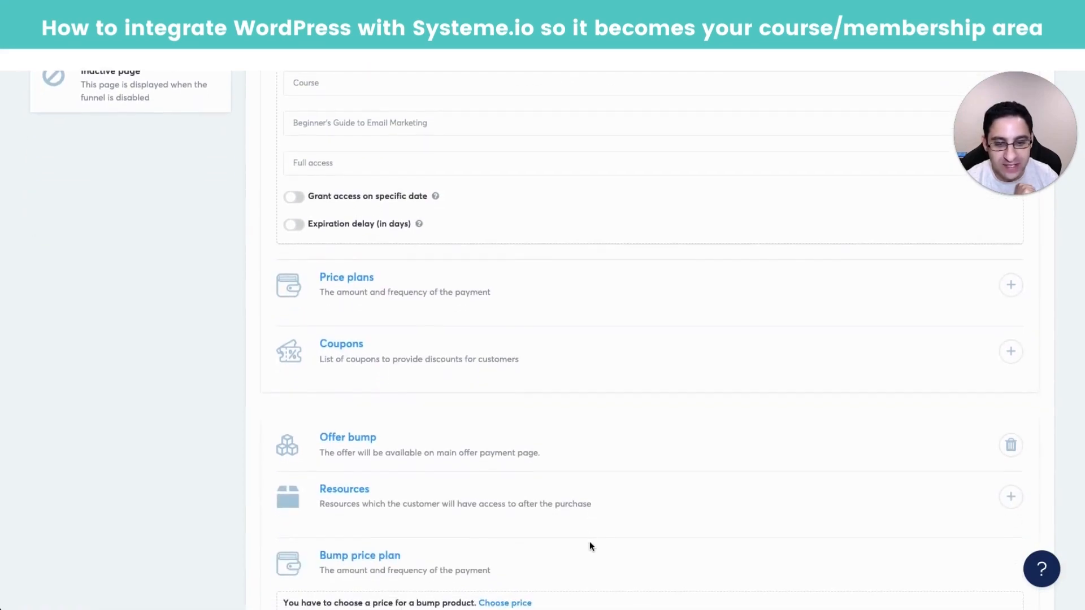
{"action": "scroll", "coordinate": [494, 439], "scroll_direction": "down", "scroll_amount": 2}
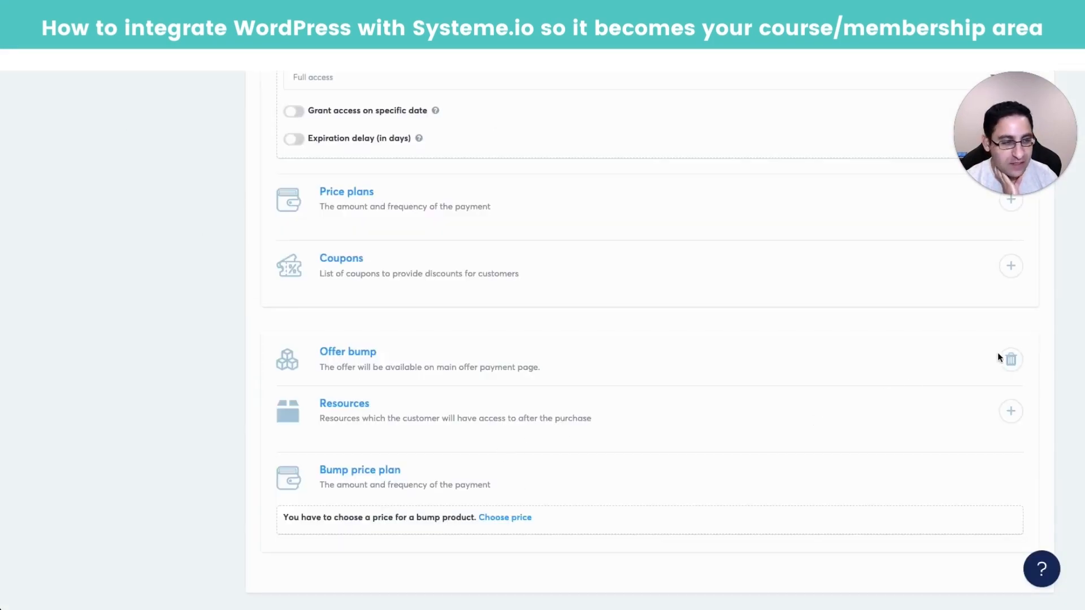
{"action": "left_click", "coordinate": [1011, 411]}
{"action": "left_click", "coordinate": [694, 464]}
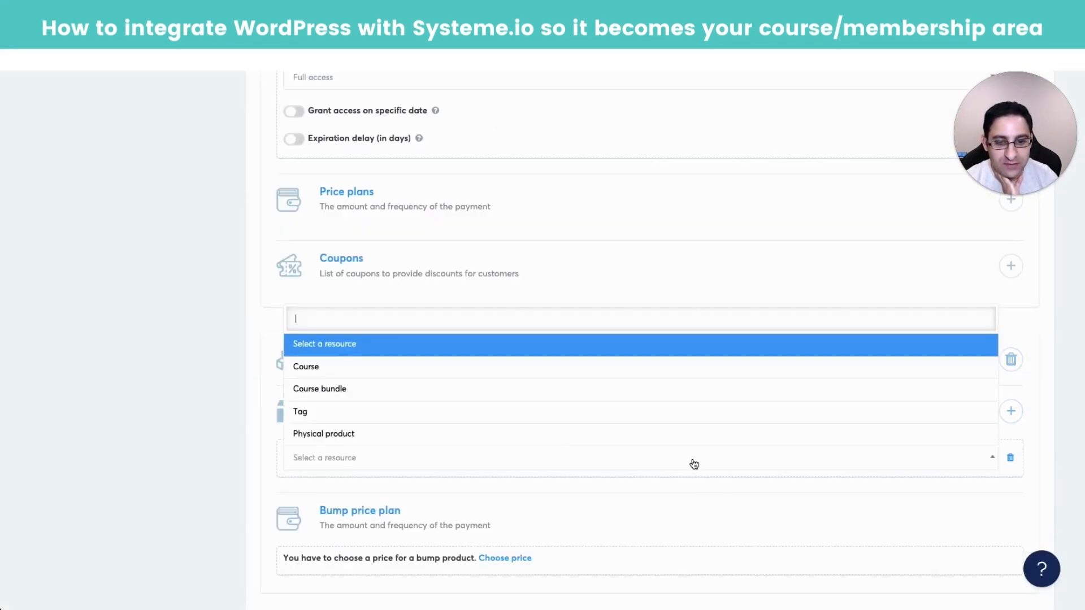
{"action": "left_click", "coordinate": [192, 373]}
{"action": "scroll", "coordinate": [479, 508], "scroll_direction": "down", "scroll_amount": 1}
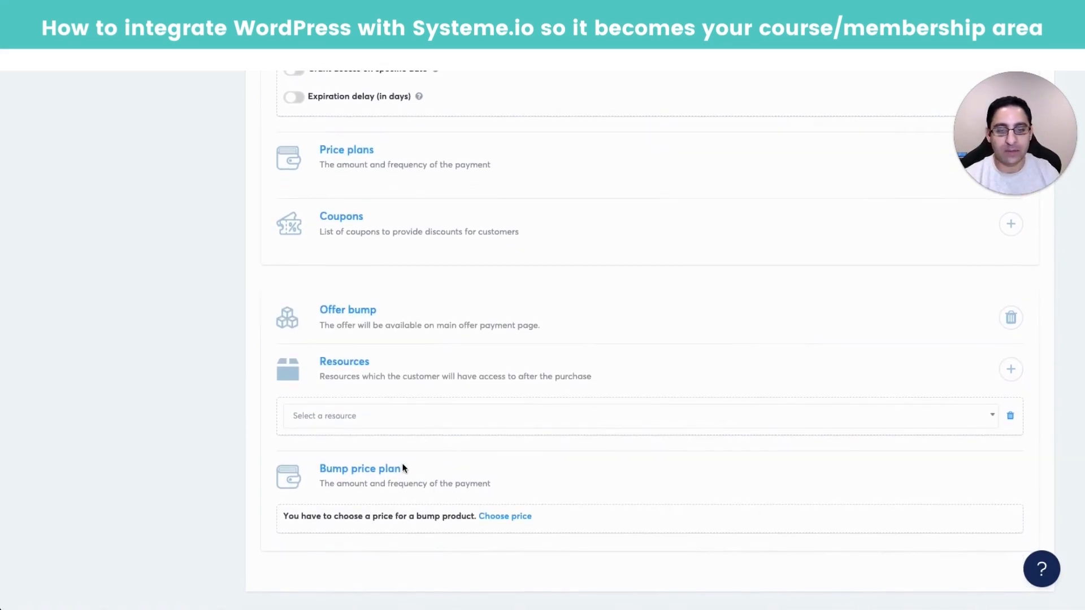
Step: Delete the offer bump from the order form
{"action": "scroll", "coordinate": [403, 468], "scroll_direction": "up", "scroll_amount": 3}
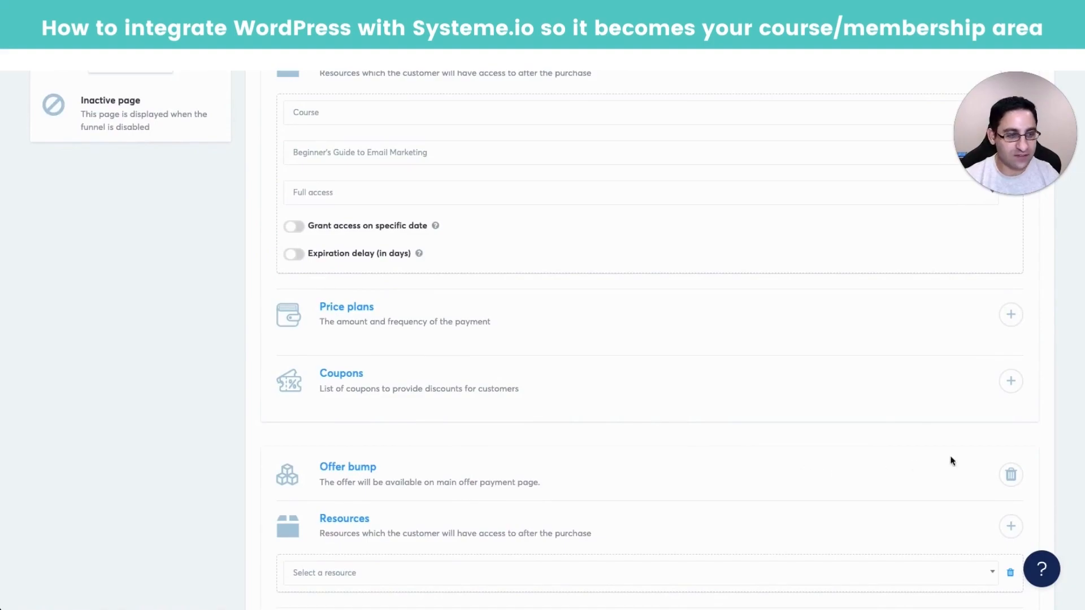
{"action": "left_click", "coordinate": [1010, 474]}
{"action": "left_click", "coordinate": [516, 381]}
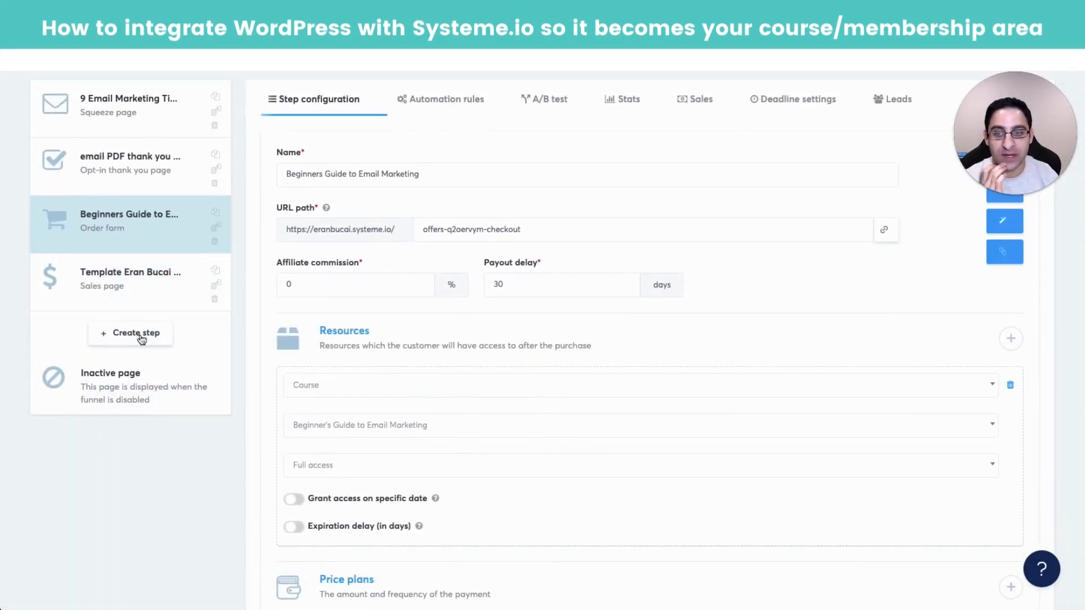
Step: Create a new funnel step of type Upsell named "Upsell demo"
{"action": "left_click", "coordinate": [141, 338]}
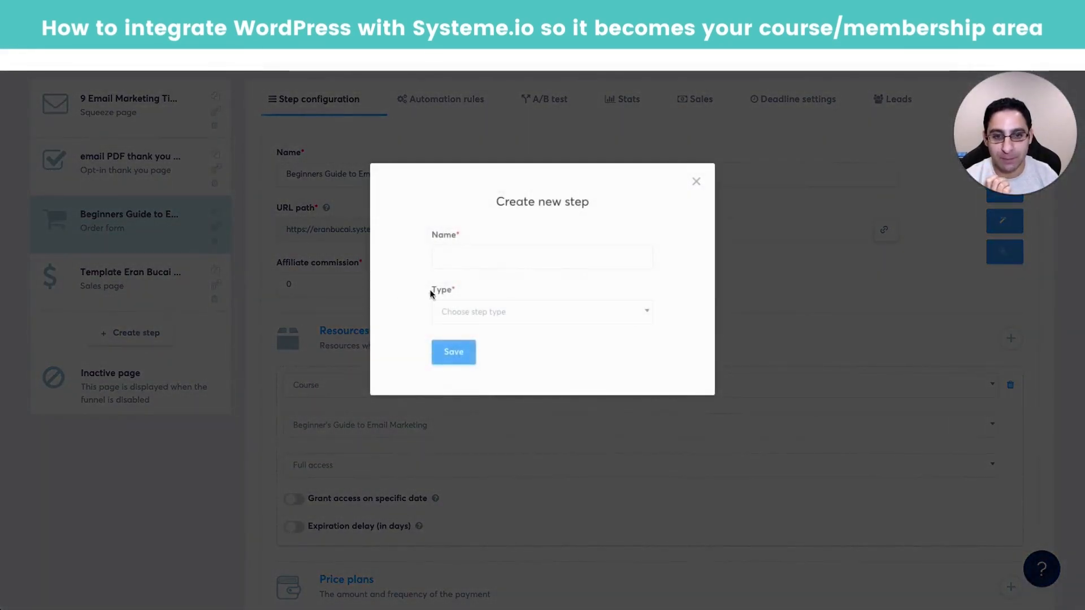
{"action": "left_click", "coordinate": [503, 311]}
{"action": "scroll", "coordinate": [497, 418], "scroll_direction": "down", "scroll_amount": 3}
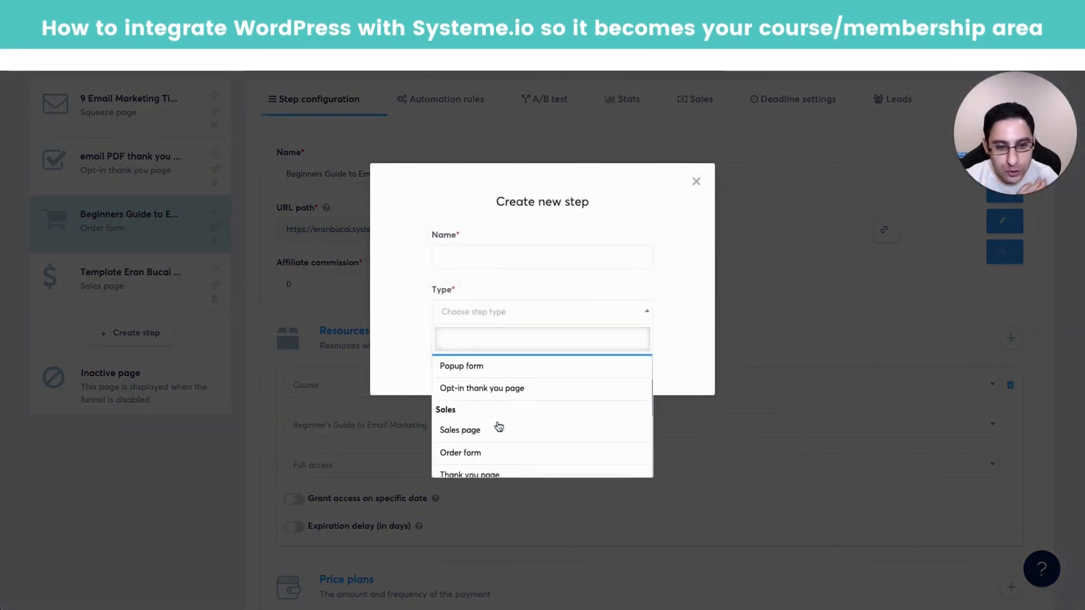
{"action": "scroll", "coordinate": [497, 426], "scroll_direction": "down", "scroll_amount": 1}
{"action": "left_click", "coordinate": [484, 417]}
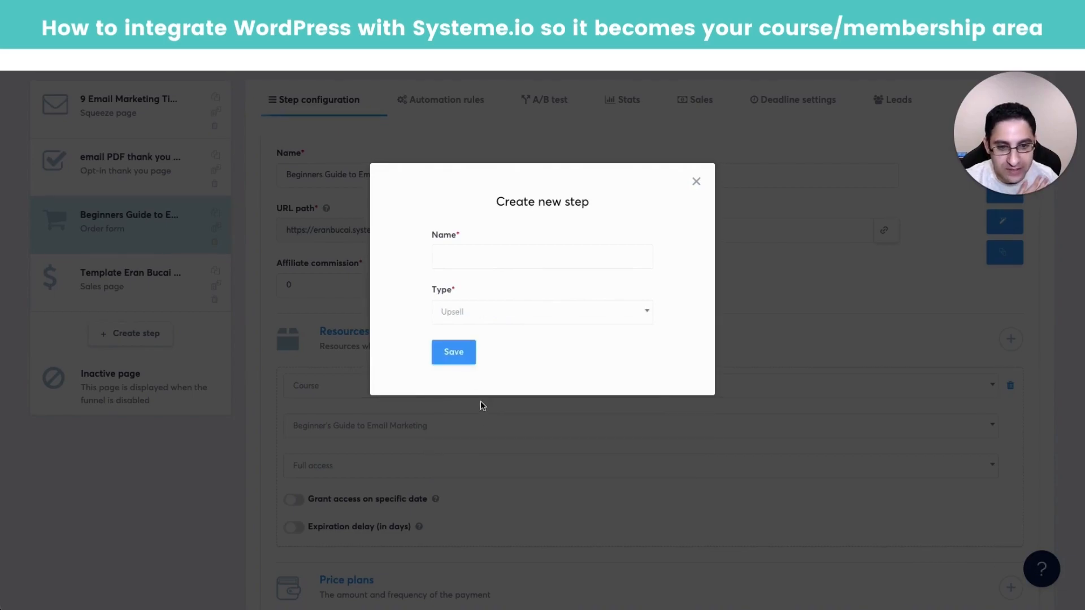
{"action": "left_click", "coordinate": [464, 258]}
{"action": "type", "text": "Upsell demo"}
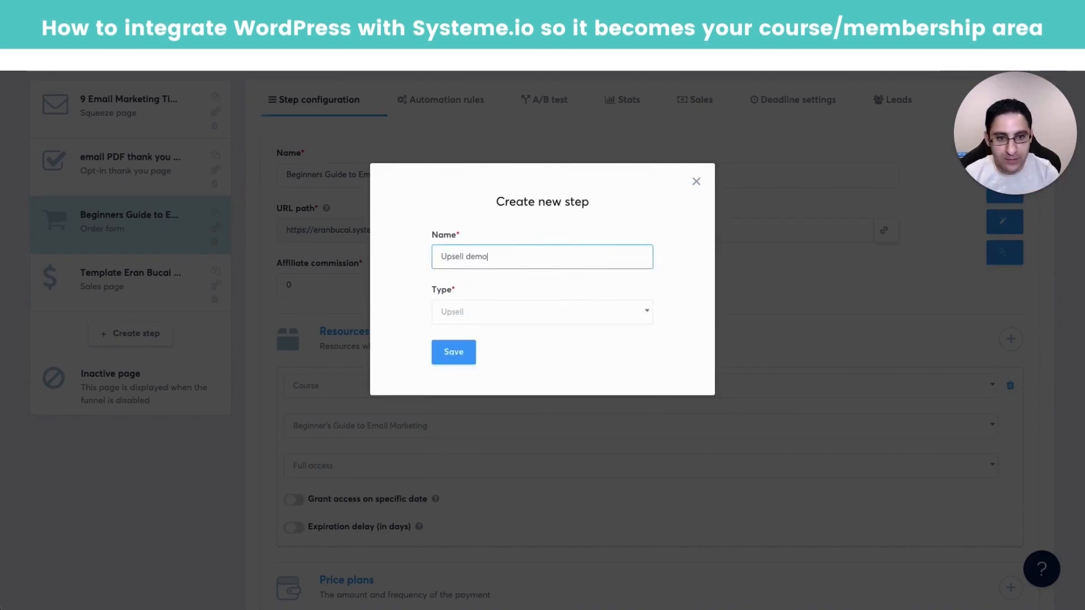
{"action": "left_click", "coordinate": [453, 352]}
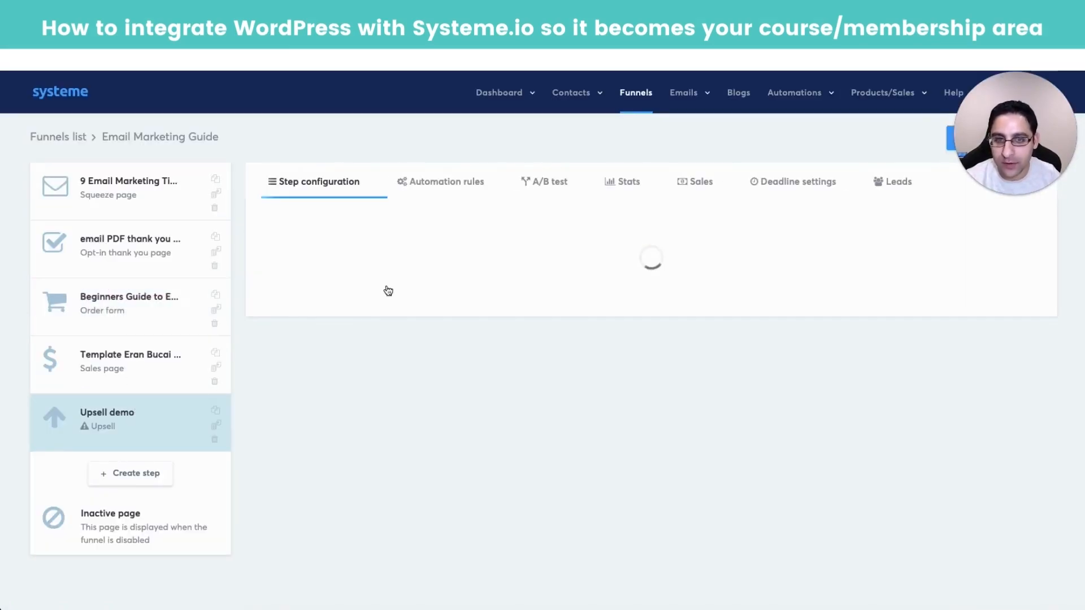
Step: Choose the "Get The [Upsell Product] Now" video template for the Upsell demo step and move the step directly below the order form
{"action": "scroll", "coordinate": [592, 283], "scroll_direction": "down", "scroll_amount": 2}
{"action": "mouse_move", "coordinate": [409, 233]}
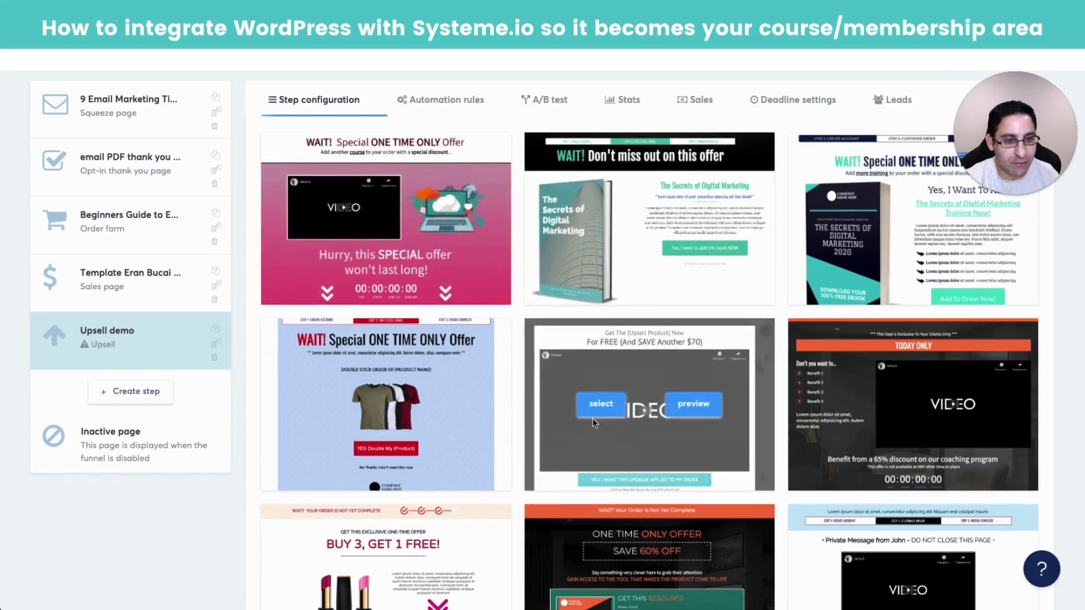
{"action": "left_click", "coordinate": [600, 404]}
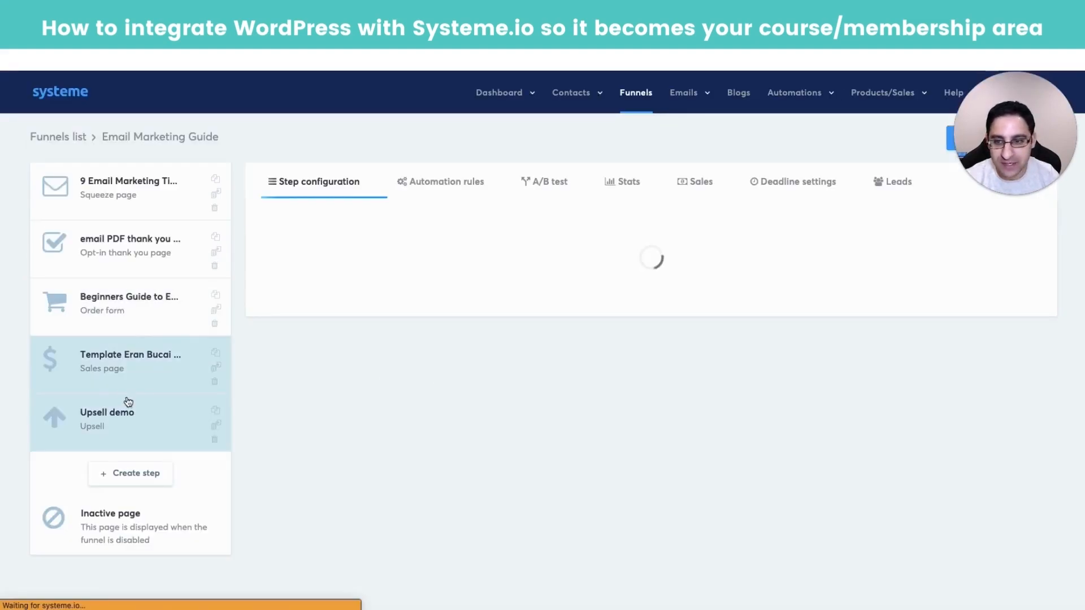
{"action": "left_click_drag", "start_coordinate": [138, 430], "coordinate": [120, 365]}
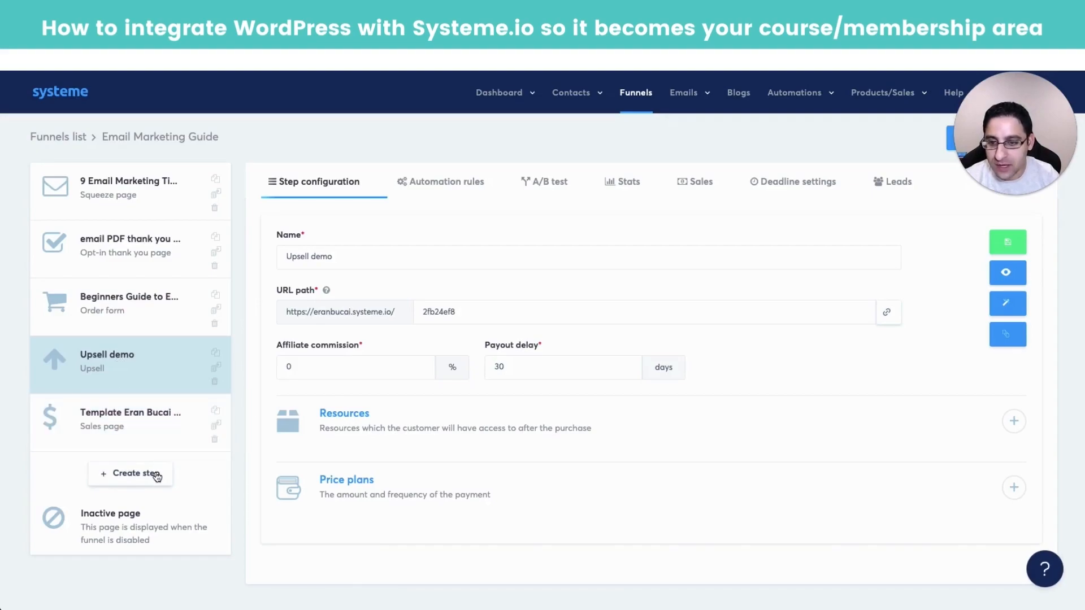
Step: Create a new funnel step of type Downsell named "downsell"
{"action": "left_click", "coordinate": [118, 475]}
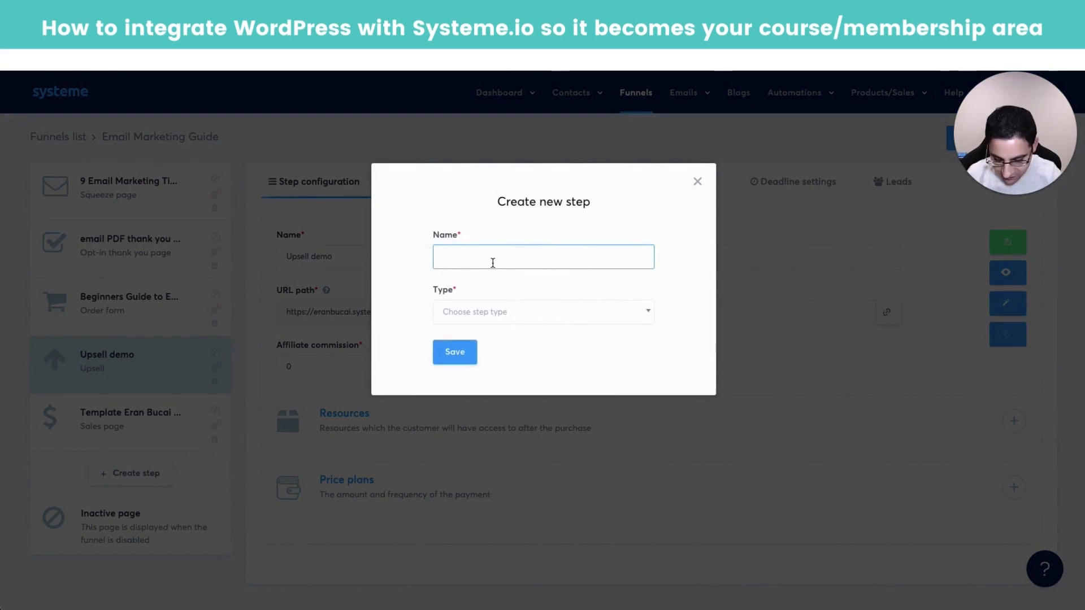
{"action": "type", "text": "downsell"}
{"action": "left_click", "coordinate": [459, 316]}
{"action": "scroll", "coordinate": [493, 407], "scroll_direction": "down", "scroll_amount": 3}
{"action": "scroll", "coordinate": [486, 438], "scroll_direction": "down", "scroll_amount": 2}
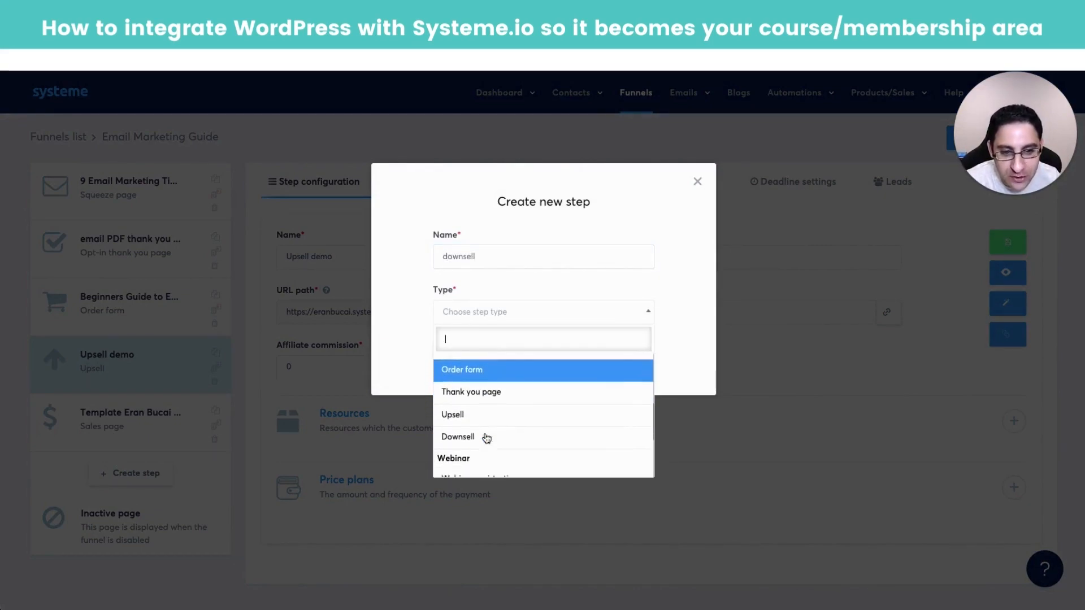
{"action": "left_click", "coordinate": [487, 439]}
{"action": "left_click", "coordinate": [472, 362]}
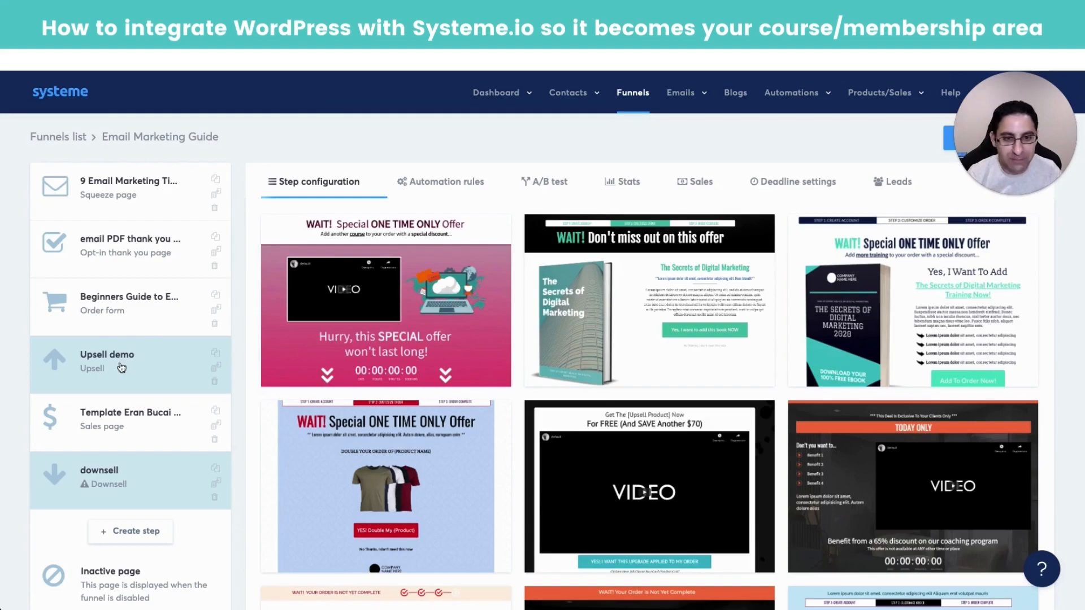
Step: Try to remove the downsell step from the funnel
{"action": "left_click", "coordinate": [214, 497]}
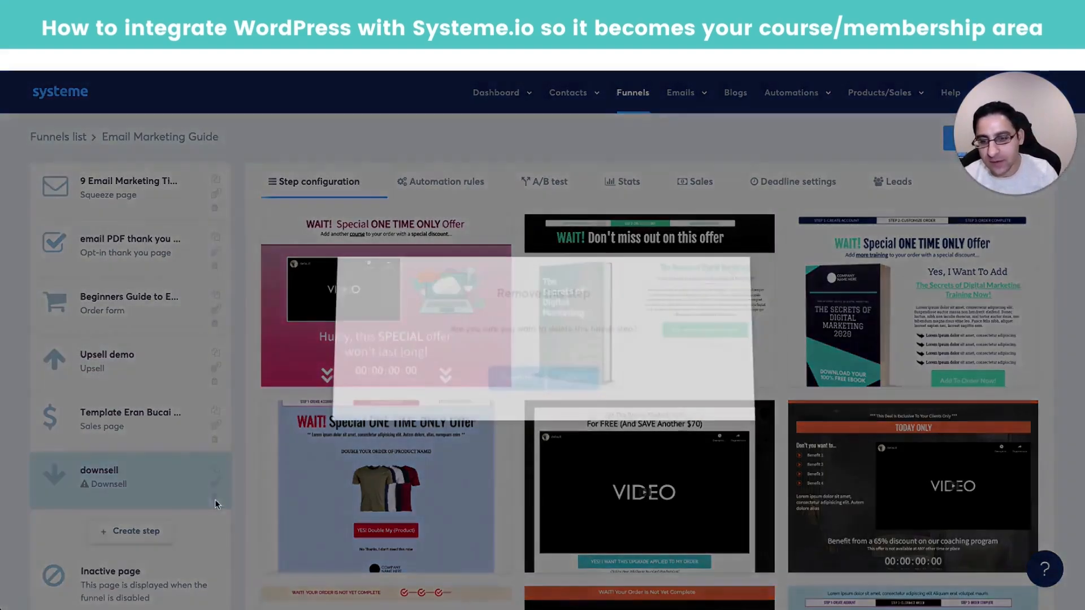
{"action": "left_click", "coordinate": [539, 381]}
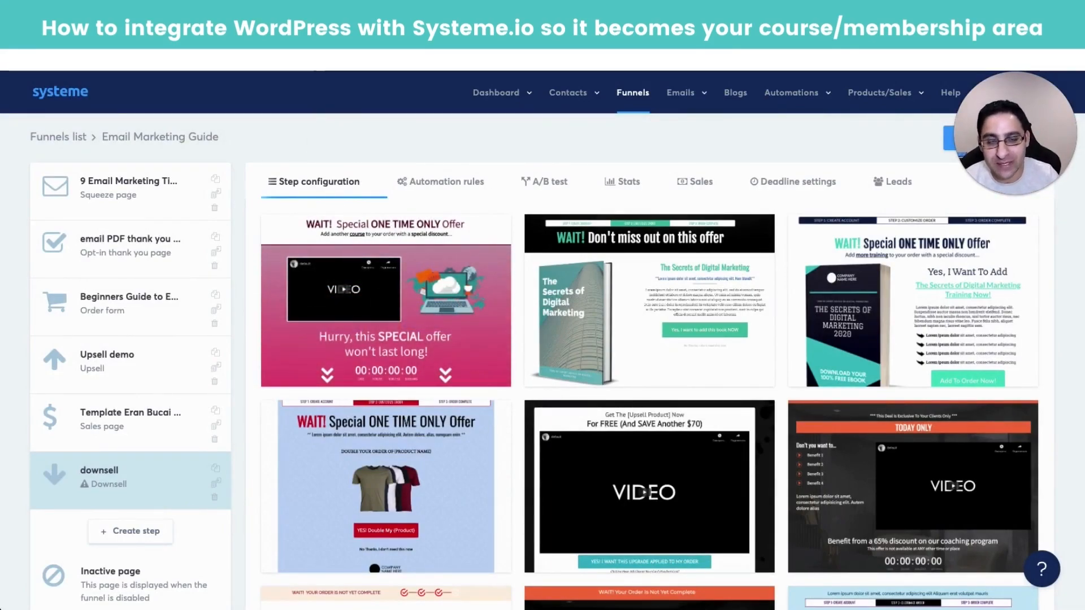
{"action": "left_click", "coordinate": [305, 34]}
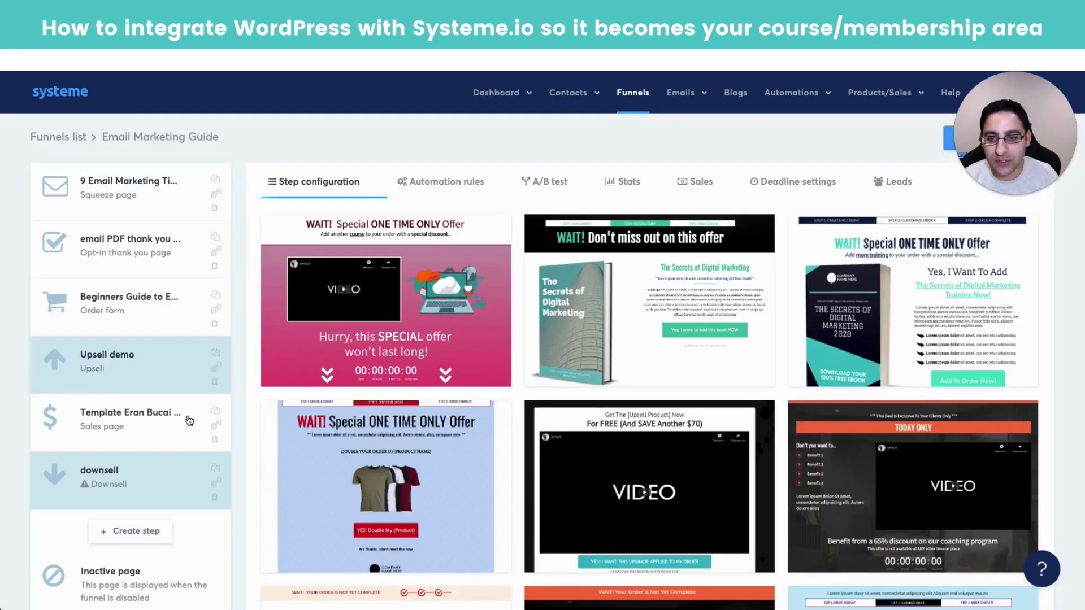
Step: Try setting up a new funnel step of type Thank you page named "confirmation"
{"action": "left_click", "coordinate": [131, 531]}
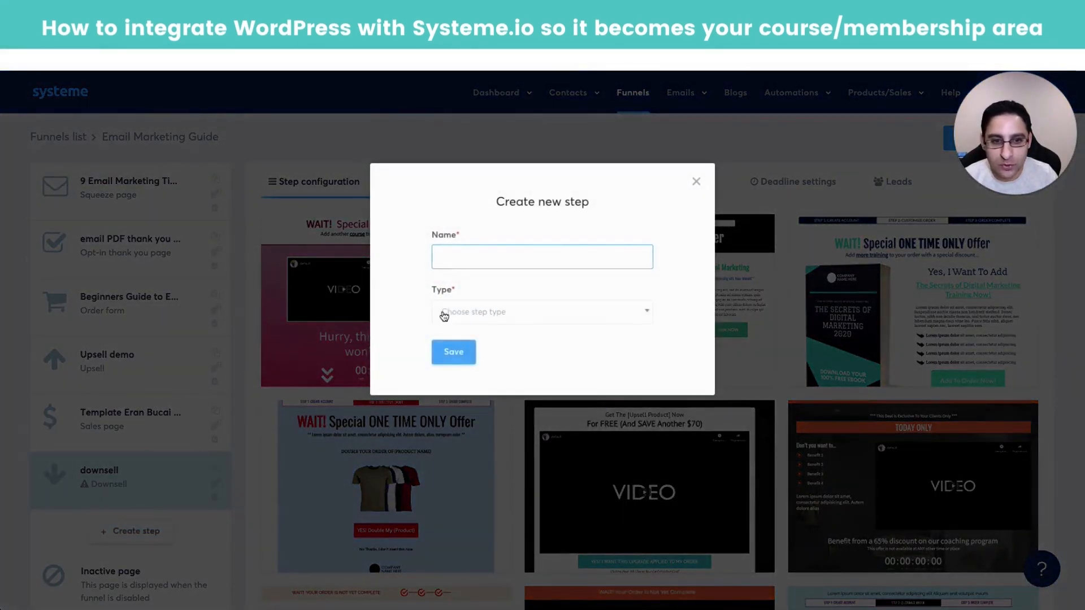
{"action": "left_click", "coordinate": [457, 315]}
{"action": "scroll", "coordinate": [484, 399], "scroll_direction": "down", "scroll_amount": 5}
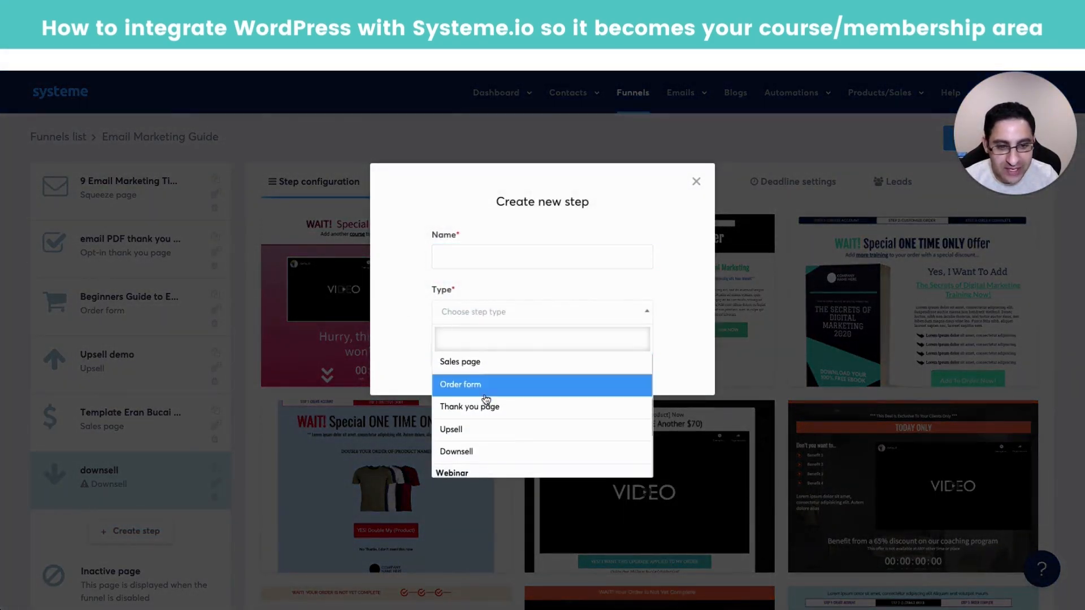
{"action": "scroll", "coordinate": [484, 399], "scroll_direction": "up", "scroll_amount": 1}
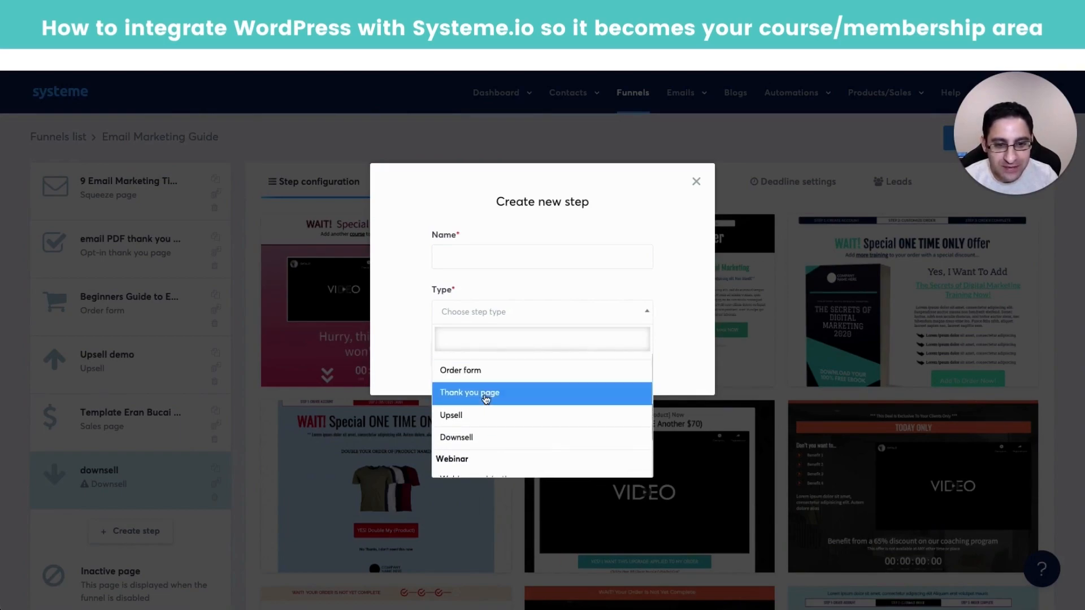
{"action": "left_click", "coordinate": [485, 400]}
{"action": "left_click", "coordinate": [465, 257]}
{"action": "type", "text": "confirmation"}
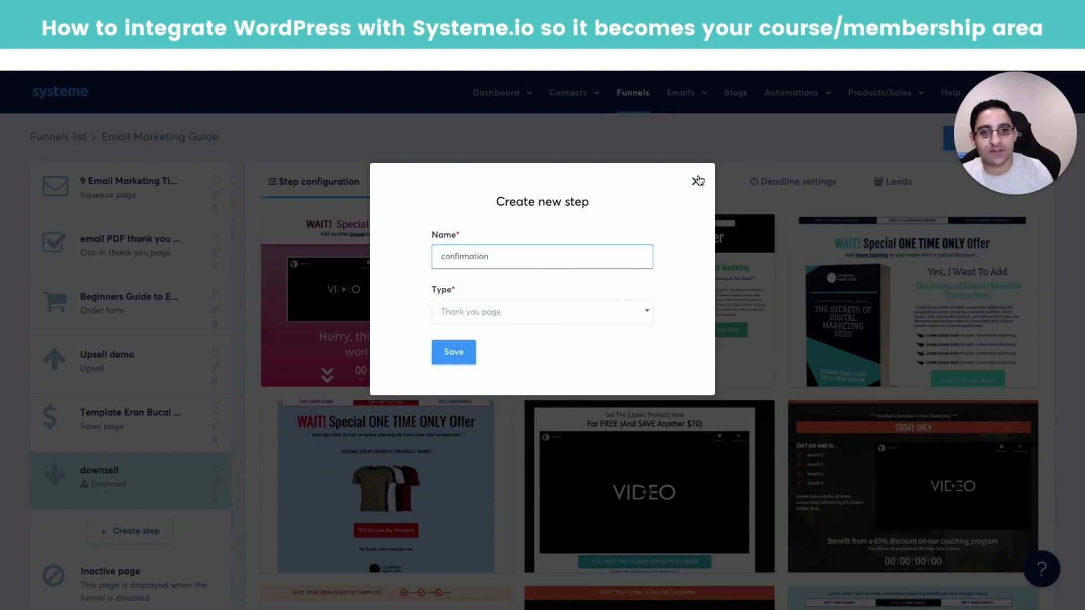
{"action": "left_click", "coordinate": [469, 353]}
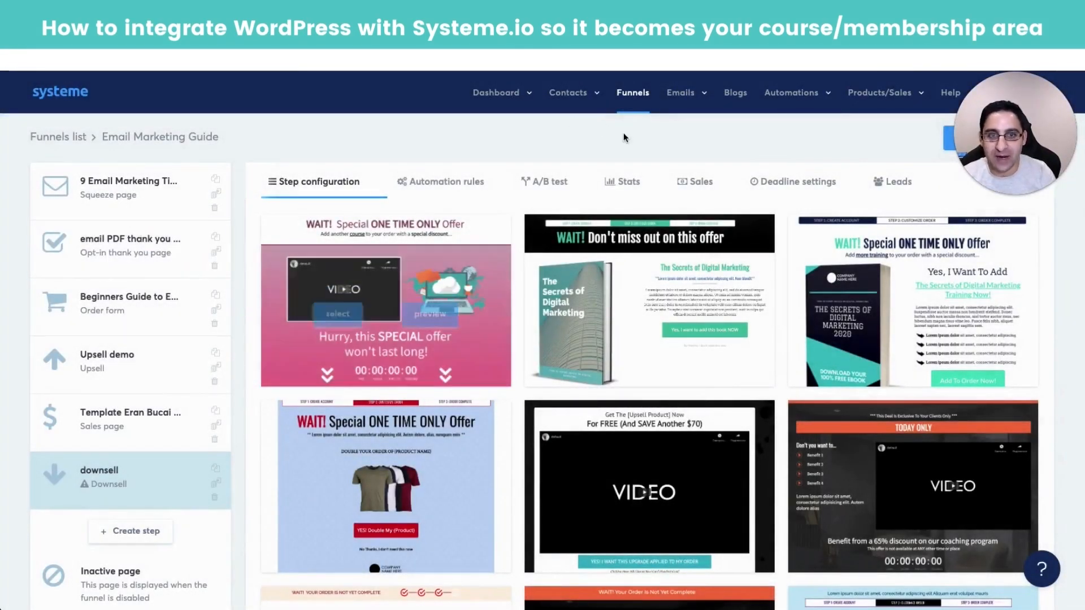